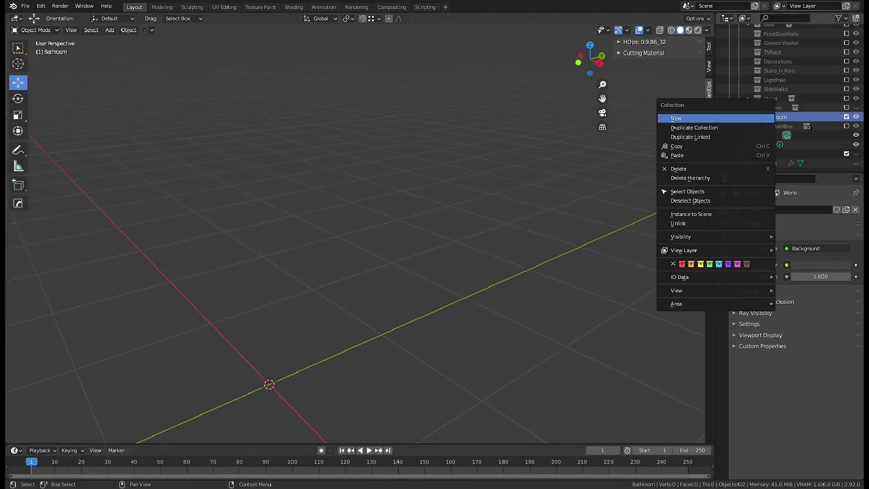
- Create a BathSink collection under Bathroom and add a cube to it
click(774, 119)
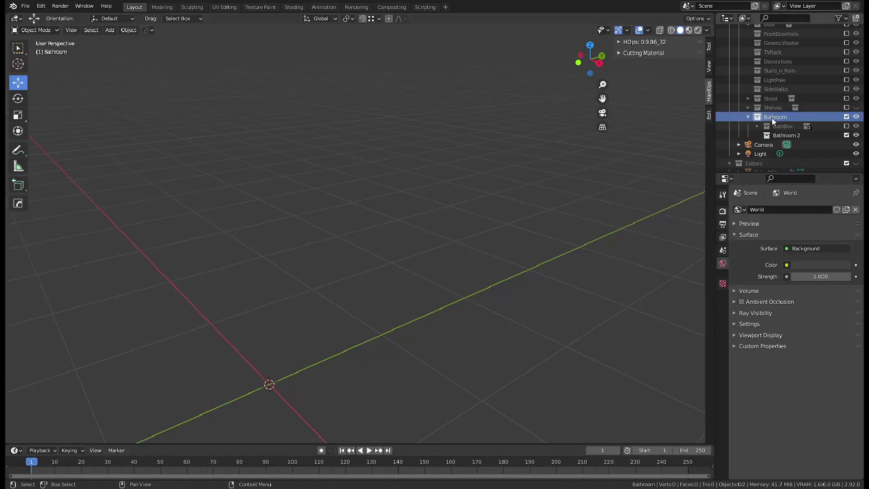
double_click(791, 131)
text(BathSink)
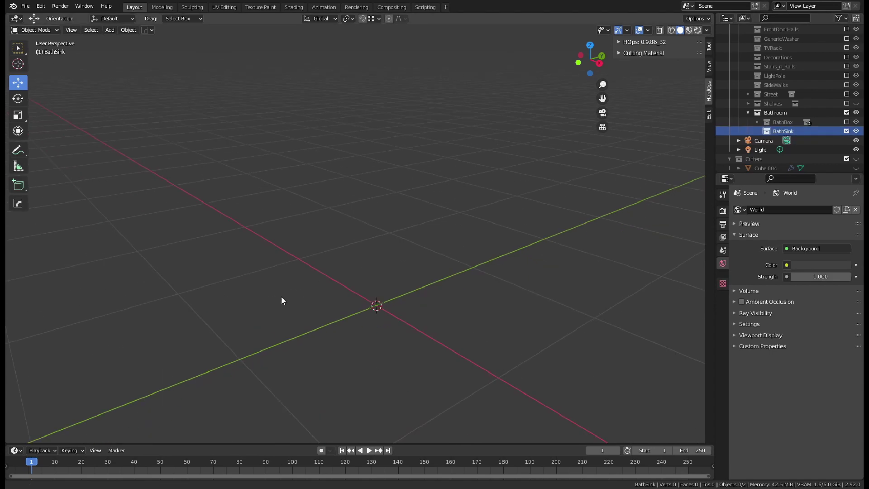
key(shift+a)
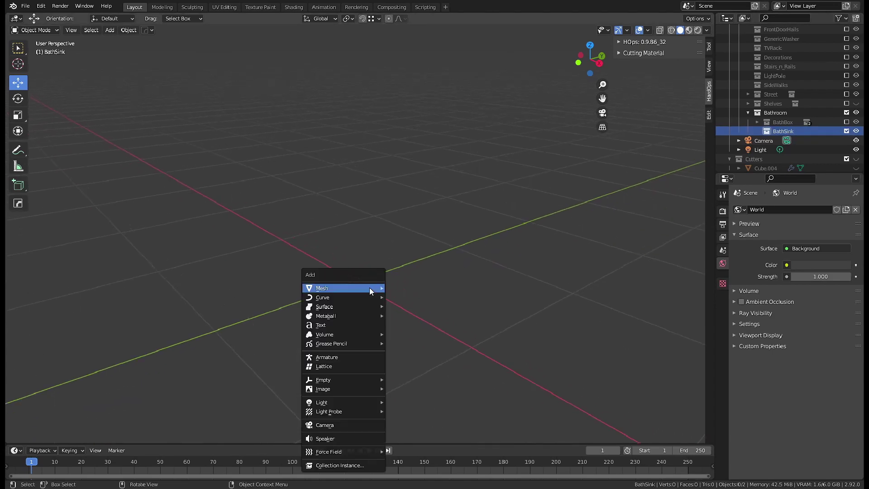
click(412, 299)
- Raise the cube 1 m and narrow its footprint to 0.8 m
key(g)
key(z)
key(1)
key(Return)
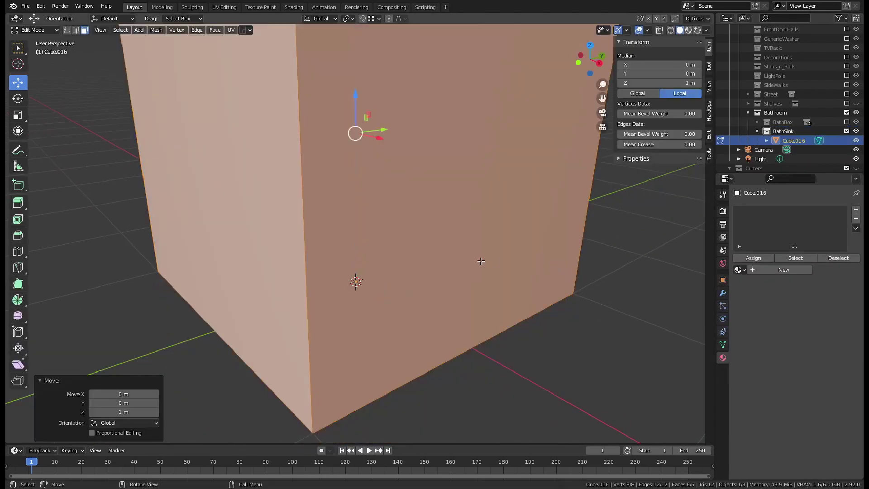
key(Tab)
text(1)
key(Return)
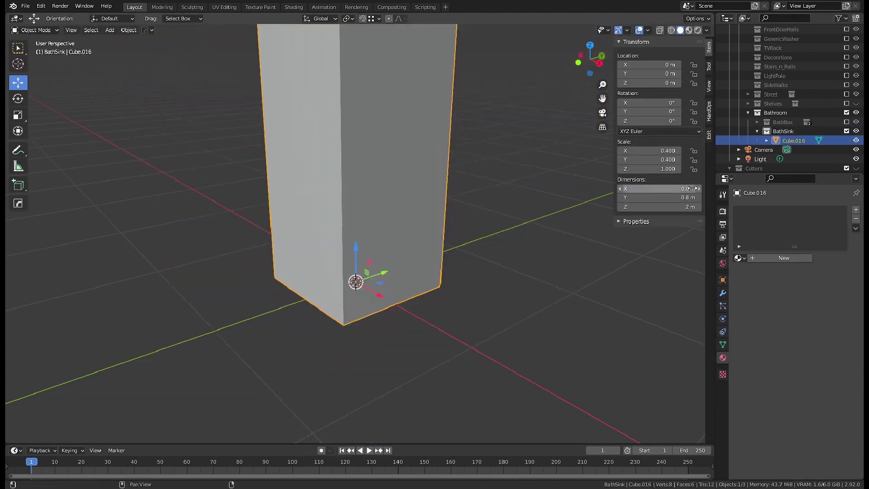
- Loop-cut the cube around its middle, raise the loop 0.2 m, and show edge lengths
key(Tab)
key(ctrl+r)
click(430, 213)
text(gz)
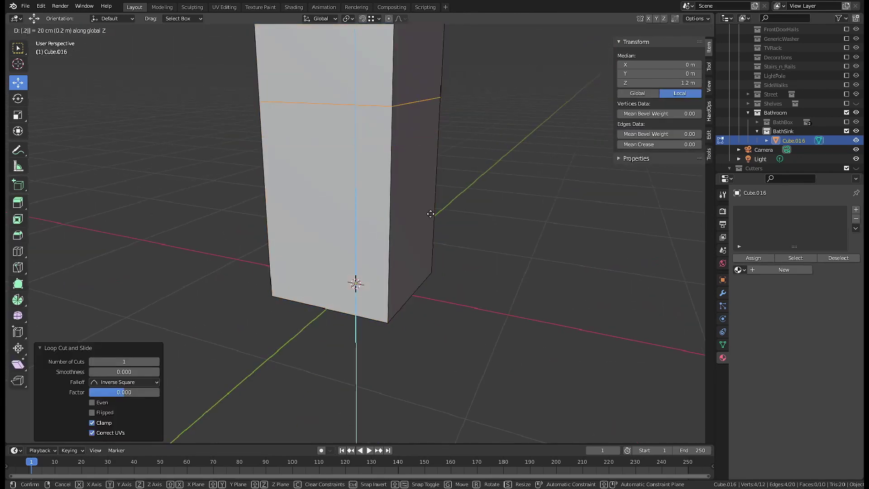
text(0.2)
key(Return)
mouse_move(429, 213)
middle_down()
mouse_move(398, 246)
mouse_move(435, 247)
mouse_move(404, 307)
middle_up()
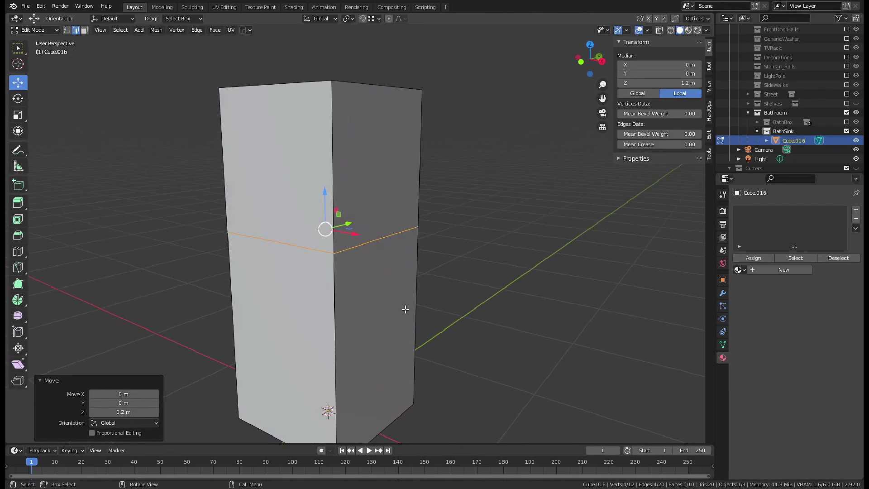
key(q)
click(451, 425)
- Add a second horizontal loop cut just above the first
click(402, 306)
click(497, 178)
key(g)
key(z)
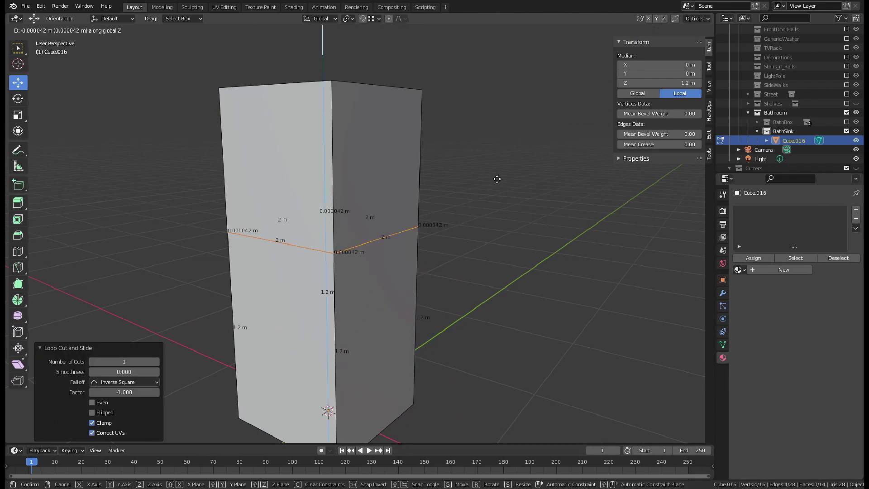
click(497, 179)
- Delete every face outside the band between the two loops
key(3)
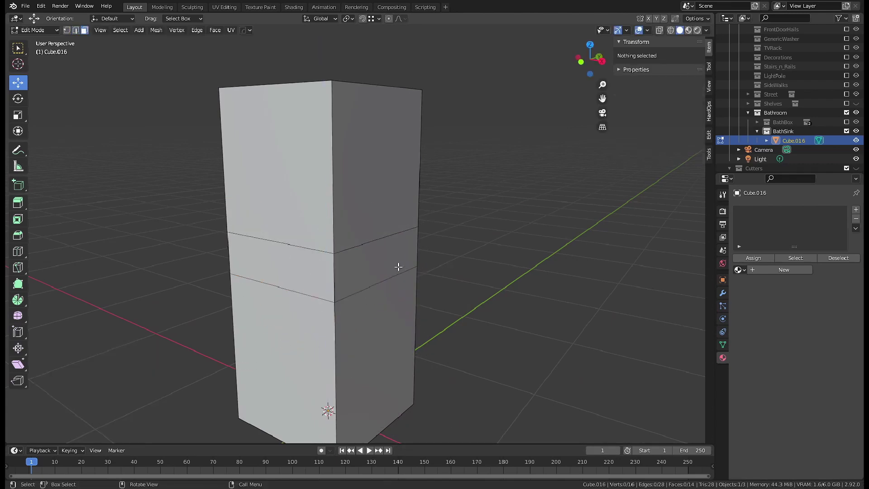
alt+click(400, 273)
key(ctrl+i)
key(x)
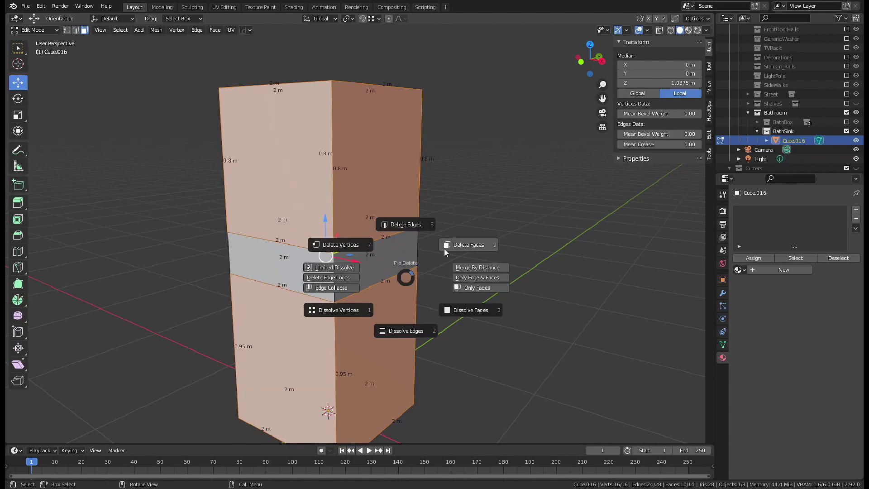
click(403, 329)
mouse_move(403, 328)
middle_down()
mouse_move(360, 282)
mouse_move(357, 246)
middle_up()
- Extrude the band in place and Shrink/Fatten it into thick basin walls
key(a)
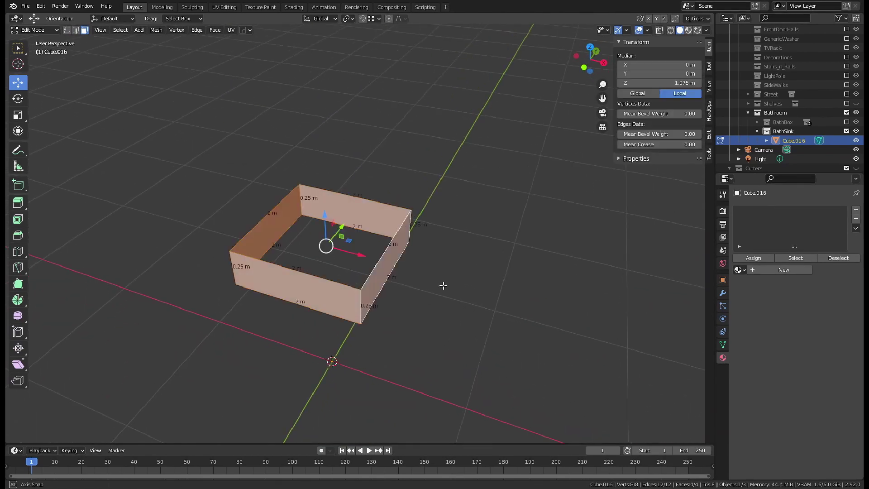
middle_drag(443, 285, 501, 287)
key(e)
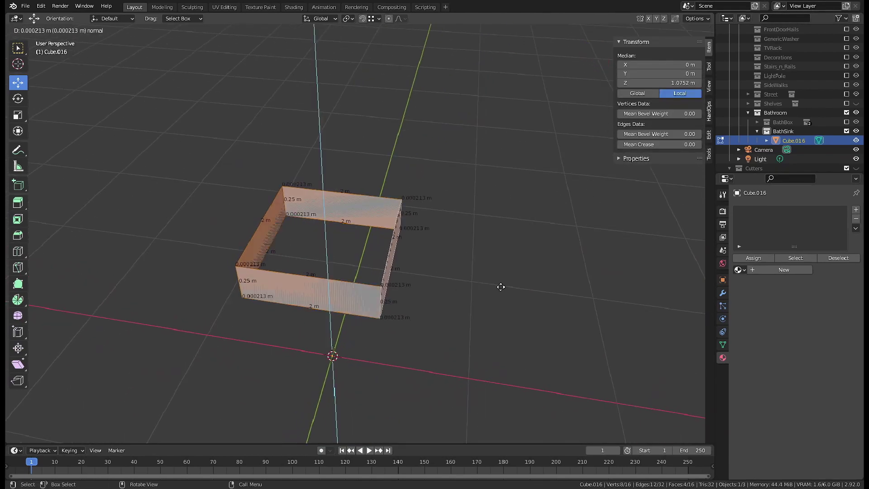
right_click(501, 287)
key(alt+s)
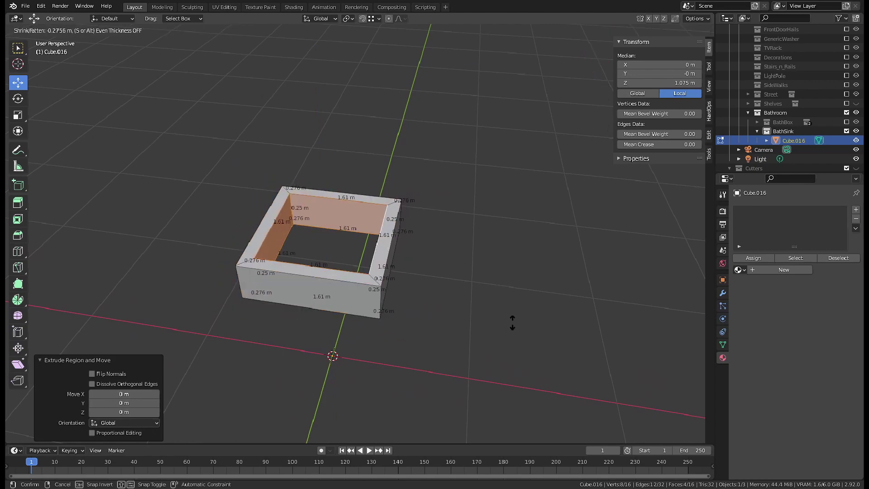
click(513, 322)
- Raise the inner bottom edge loop slightly along Z
mouse_move(512, 322)
middle_down()
mouse_move(471, 227)
mouse_move(495, 291)
mouse_move(478, 259)
mouse_move(455, 267)
mouse_move(468, 253)
mouse_move(532, 262)
mouse_move(521, 239)
mouse_move(520, 171)
middle_up()
scroll(468, 253, up, 5)
scroll(467, 254, up, 1)
middle_drag(414, 306, 410, 337)
key(2)
alt+click(410, 336)
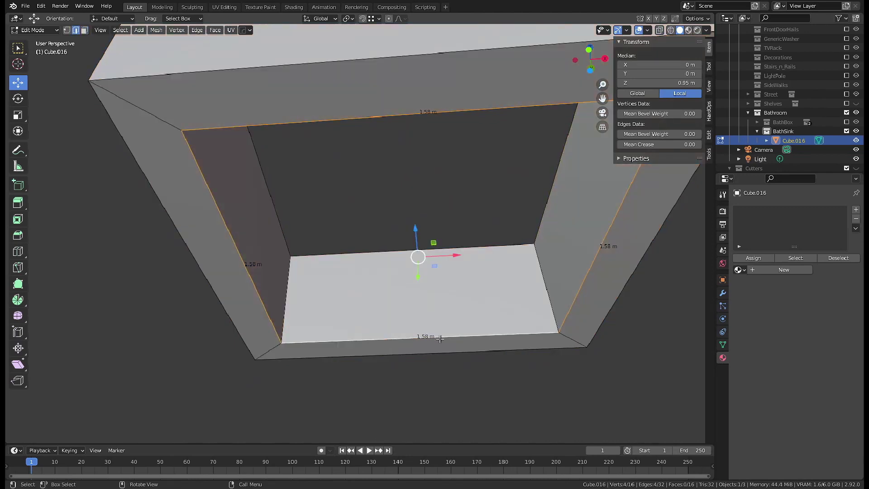
key(g)
key(z)
click(435, 330)
- Remove the inner ring of faces and extrude the bottom loop into a basin floor
key(3)
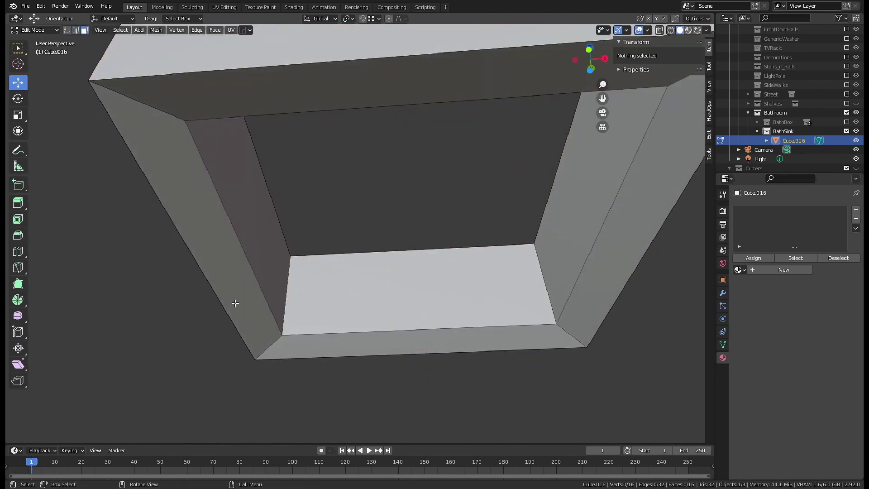
alt+click(254, 304)
key(ctrl+x)
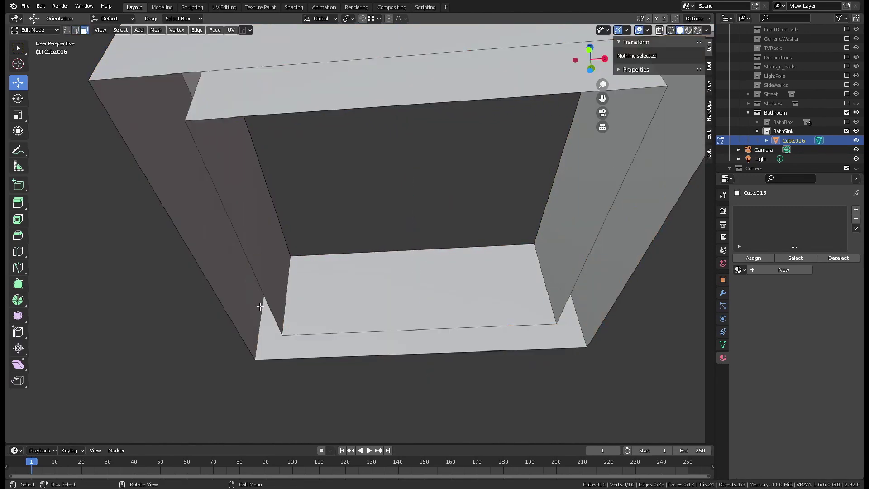
key(2)
alt+click(260, 306)
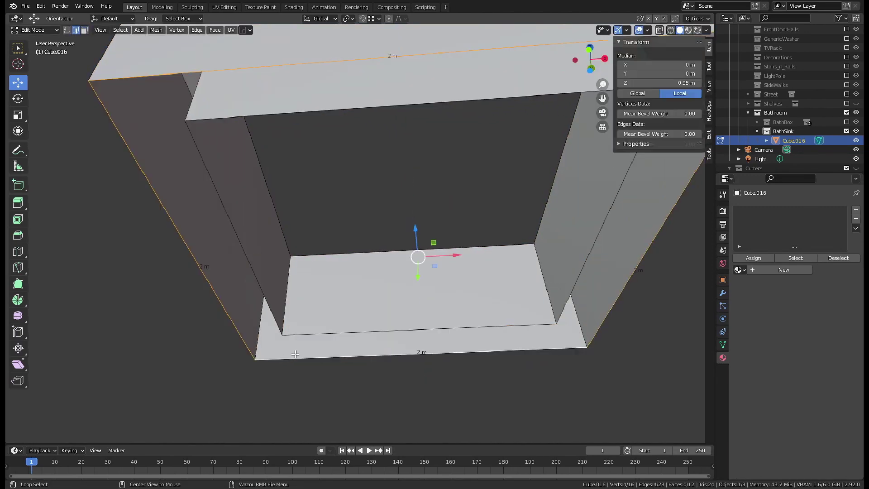
mouse_move(259, 306)
middle_down()
mouse_move(347, 342)
mouse_move(385, 275)
mouse_move(432, 333)
mouse_move(485, 324)
middle_up()
click(487, 333)
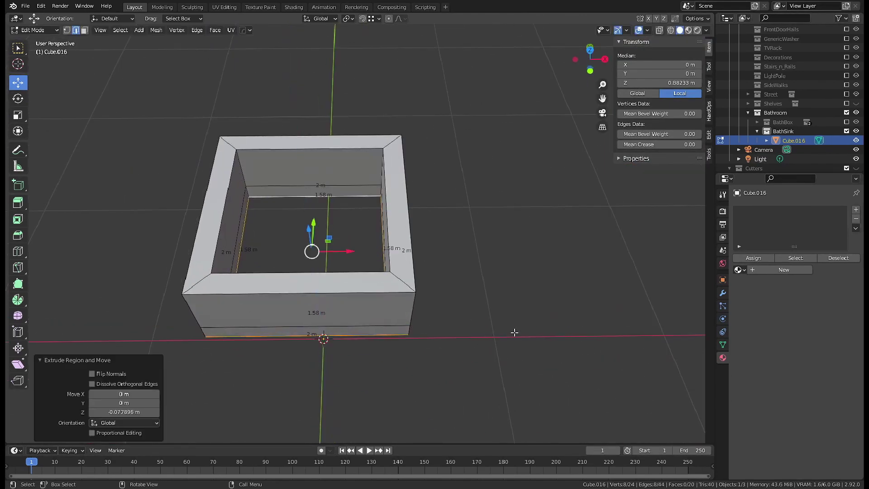
- Scale the bottom loop flat into a small drain opening and Grid Fill it
key(s)
key(shift+z)
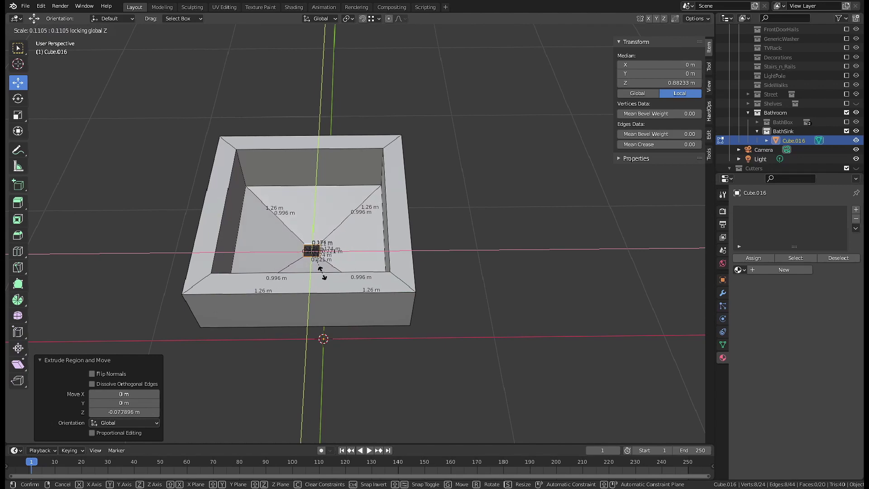
click(322, 273)
mouse_move(322, 274)
middle_down()
mouse_move(316, 248)
mouse_move(429, 248)
middle_up()
right_click(429, 248)
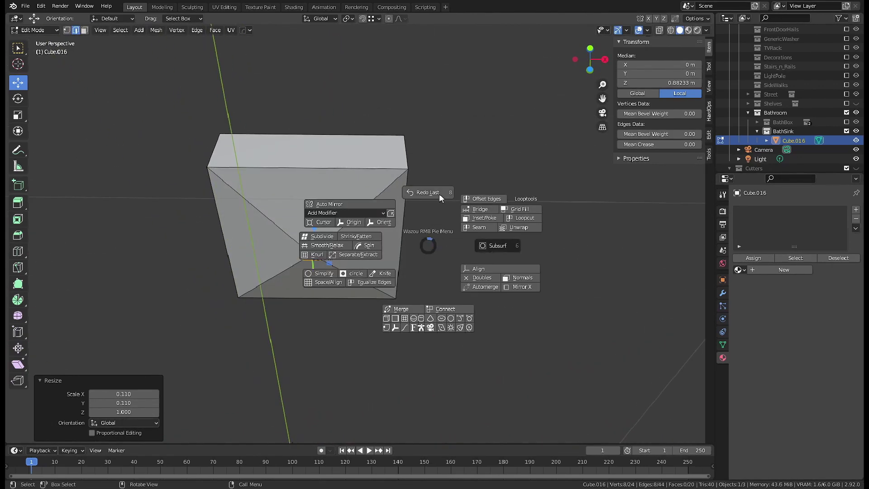
click(501, 211)
- Recalculate the sink's normals outward and return to object mode to add a circle
key(a)
key(shift+n)
mouse_move(316, 240)
middle_down()
mouse_move(342, 284)
mouse_move(337, 243)
mouse_move(349, 325)
mouse_move(320, 198)
mouse_move(341, 163)
mouse_move(349, 192)
middle_up()
key(Tab)
scroll(320, 198, up, 3)
key(shift+a)
- Add a circle for the leg and scale it down to 0.178
click(379, 219)
middle_drag(379, 219, 371, 245)
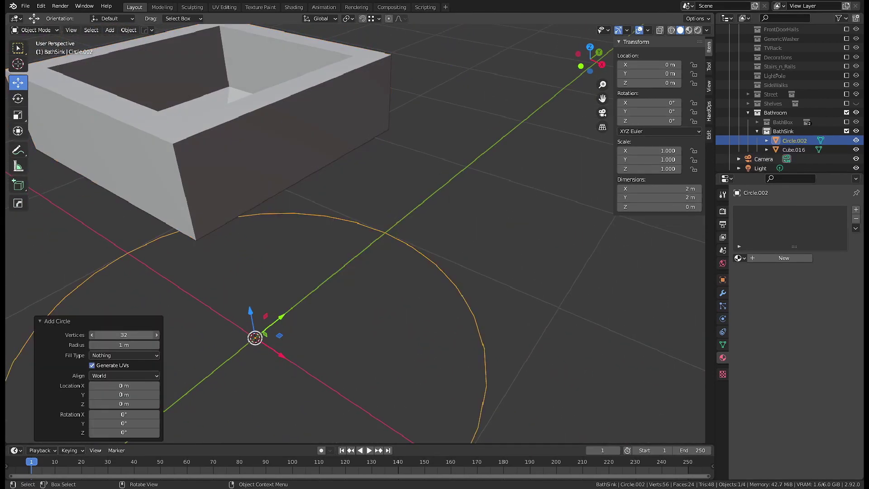
key(Tab)
scroll(490, 276, up, 2)
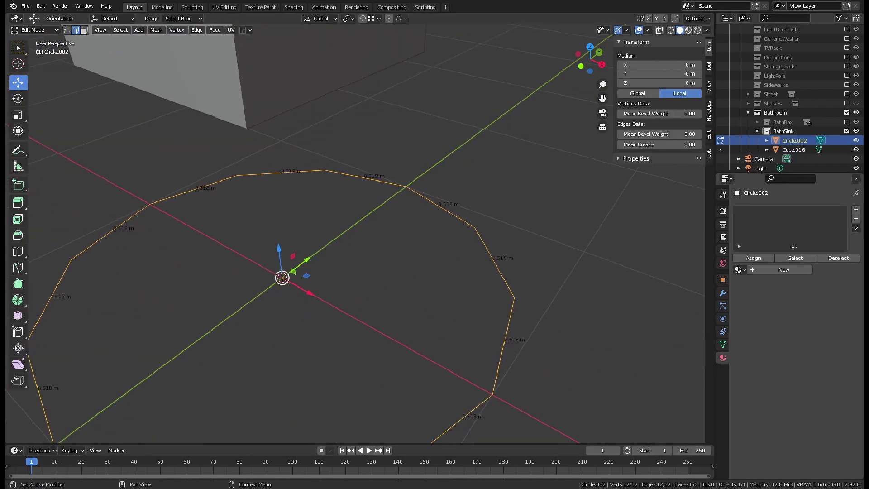
scroll(536, 295, down, 3)
key(s)
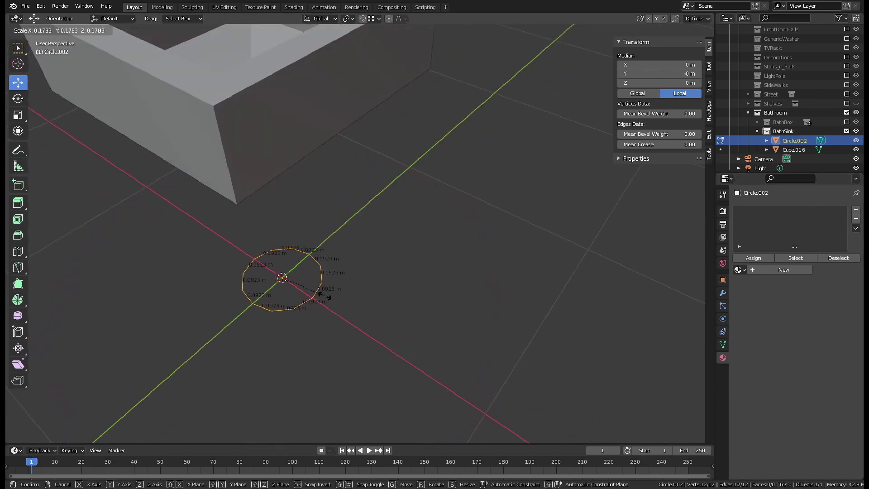
click(330, 294)
- Extrude the circle straight up to the basin bottom and slim the cylinder's walls
mouse_move(330, 293)
middle_down()
mouse_move(380, 239)
mouse_move(379, 274)
middle_up()
key(e)
key(z)
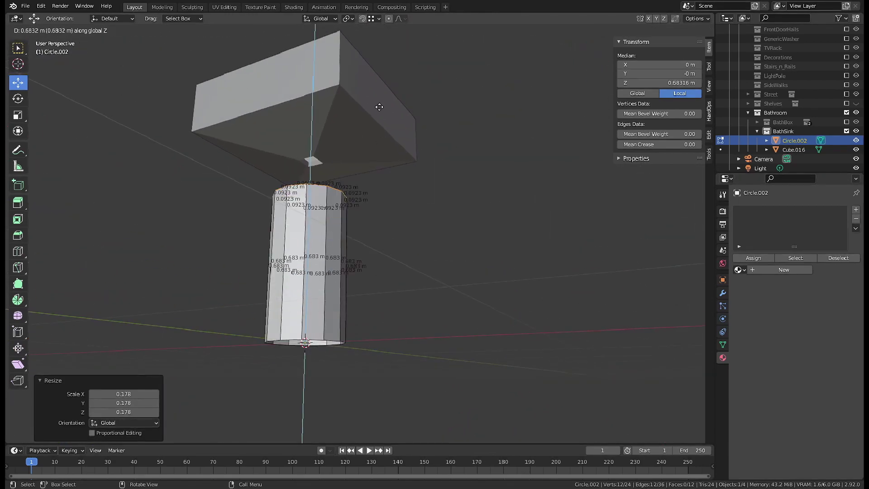
click(379, 86)
mouse_move(378, 86)
middle_down()
mouse_move(425, 271)
mouse_move(356, 210)
middle_up()
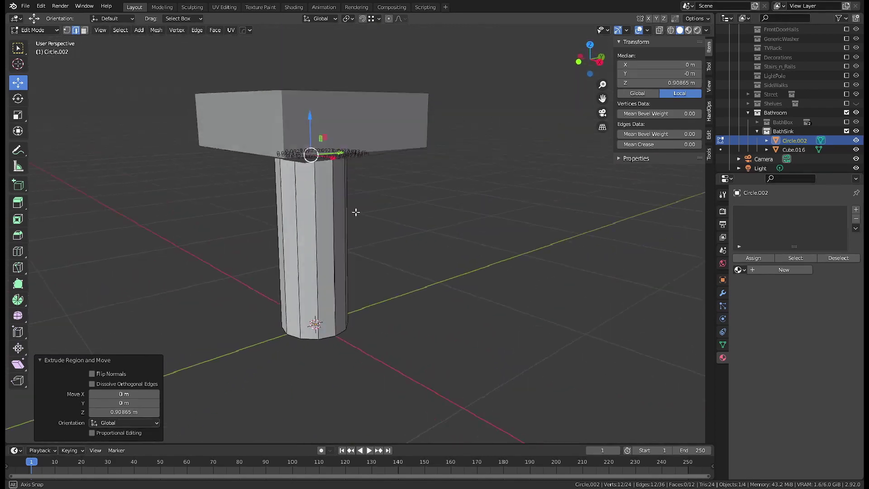
key(a)
key(g)
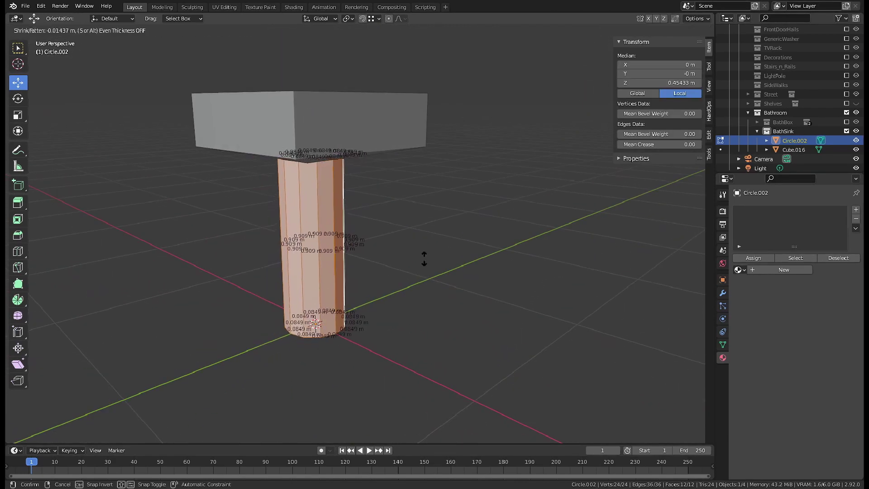
click(424, 258)
- Switch to editing the sink basin mesh and select all of it
mouse_move(424, 258)
middle_down()
mouse_move(421, 320)
mouse_move(390, 242)
mouse_move(360, 262)
middle_up()
key(Escape)
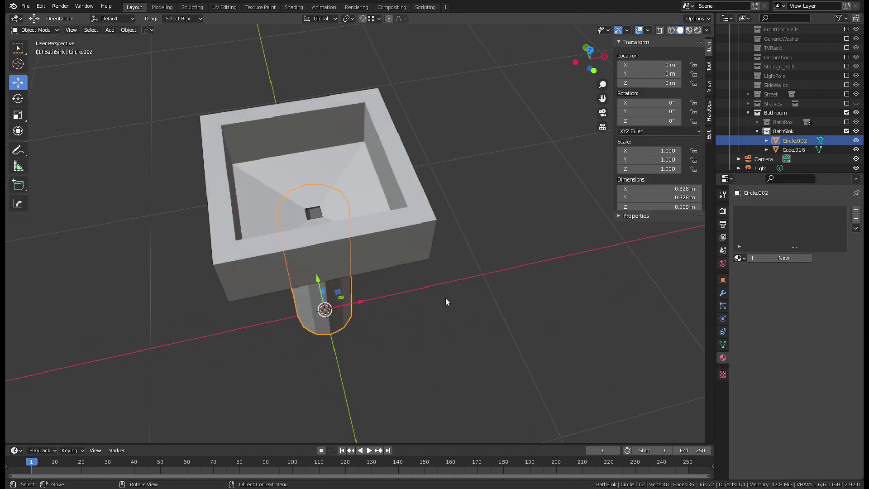
middle_drag(446, 300, 388, 196)
key(alt+q)
- Add a centred loop cut to the basin and slide its inner-corner vertices along Y
mouse_move(334, 196)
middle_down()
mouse_move(356, 190)
mouse_move(370, 210)
mouse_move(408, 217)
middle_up()
click(355, 190)
right_click(355, 190)
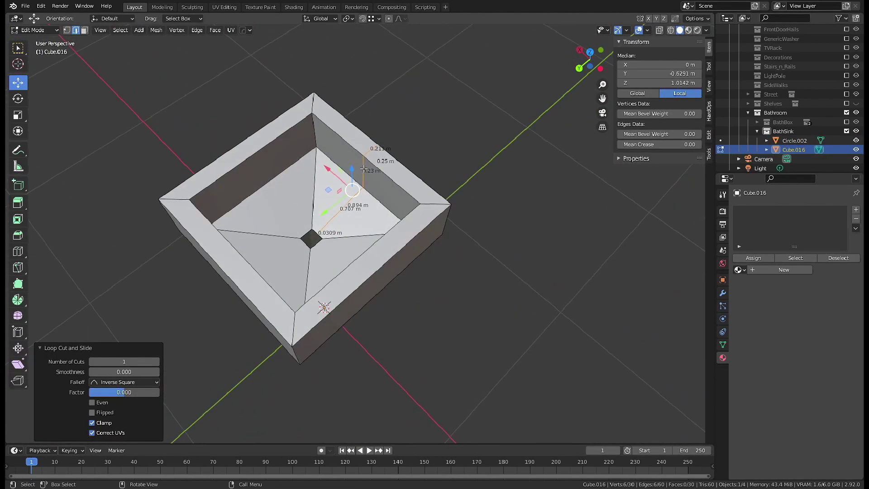
shift+click(360, 172)
drag(332, 178, 394, 175)
mouse_move(394, 174)
middle_down()
mouse_move(449, 108)
mouse_move(407, 211)
mouse_move(319, 131)
middle_up()
click(440, 230)
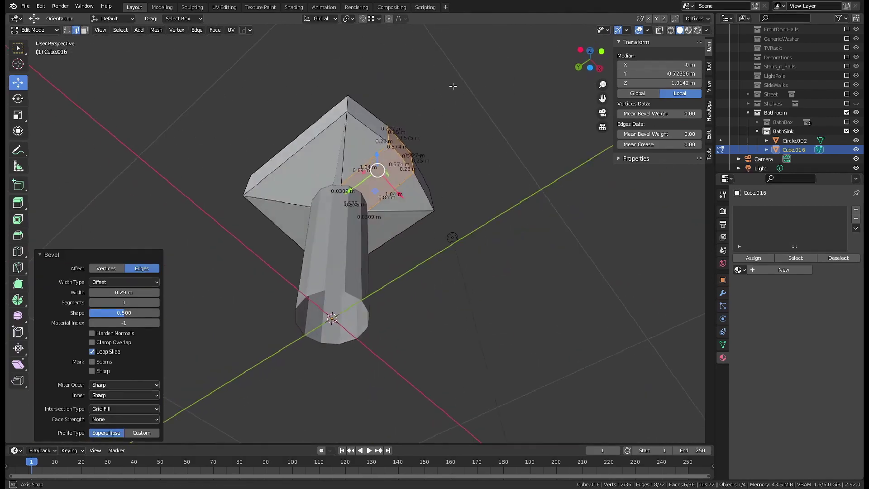
- Select another basin edge and nudge it slightly along Y
click(319, 131)
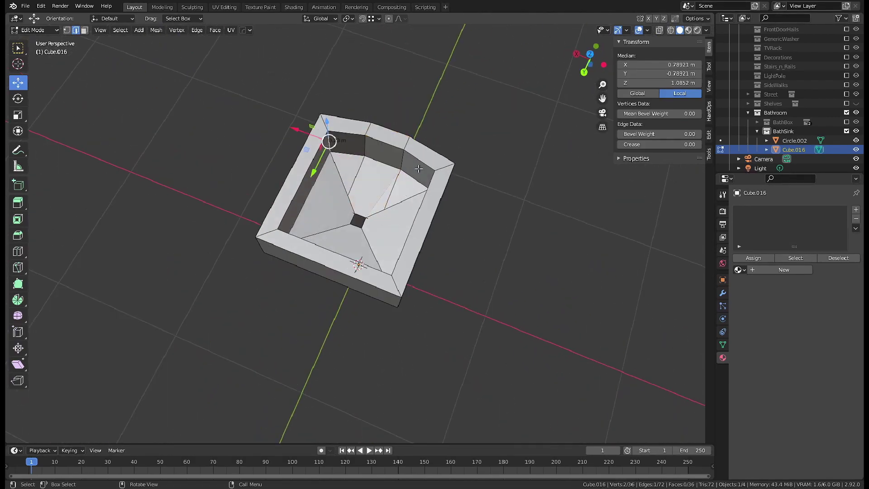
mouse_move(319, 132)
middle_down()
mouse_move(319, 156)
mouse_move(398, 149)
middle_up()
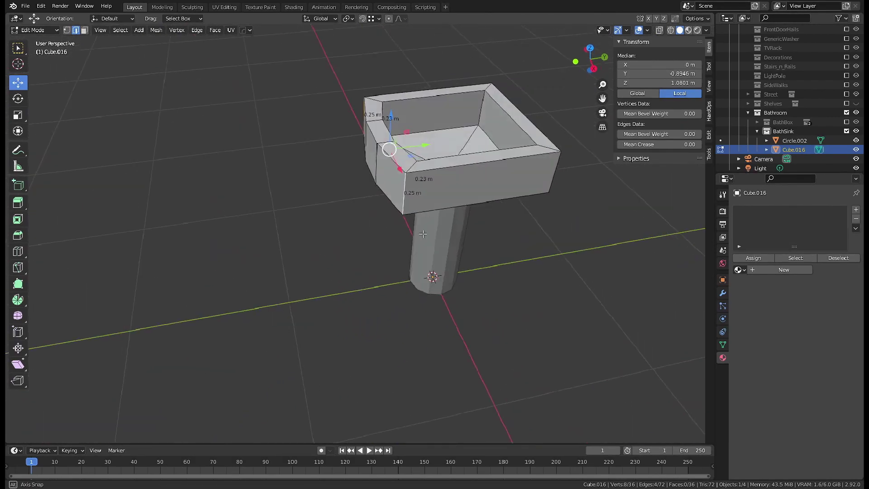
drag(398, 136, 399, 127)
mouse_move(398, 127)
middle_down()
mouse_move(487, 242)
mouse_move(399, 136)
middle_up()
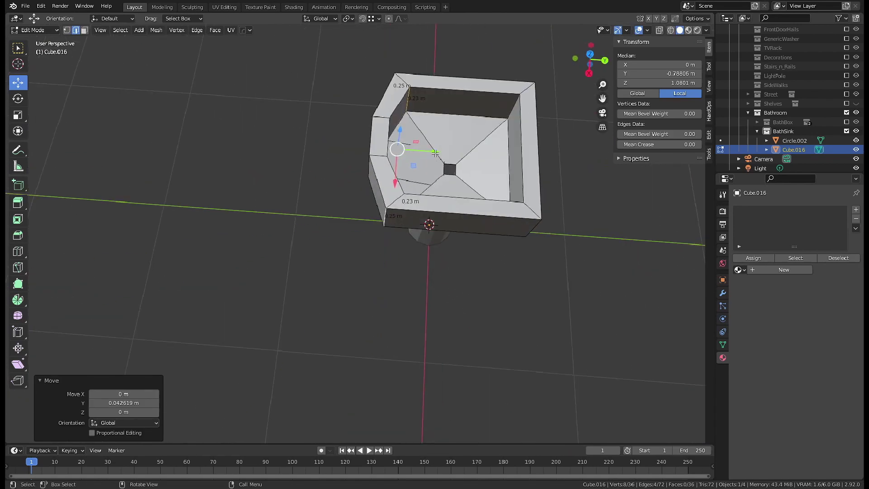
drag(399, 136, 397, 132)
mouse_move(396, 132)
middle_down()
mouse_move(367, 127)
mouse_move(432, 171)
mouse_move(435, 154)
mouse_move(504, 166)
middle_up()
- Nudge the basin's right inner wall face slightly along Y
key(a)
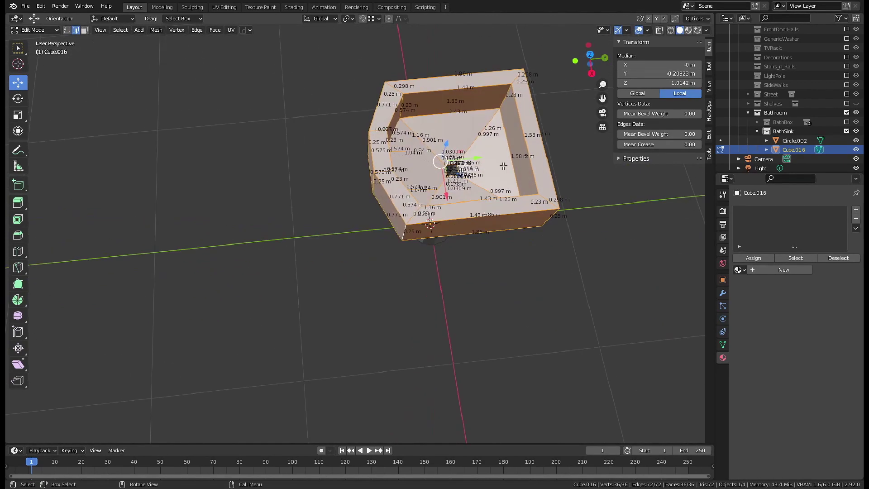
click(516, 140)
drag(525, 158, 521, 159)
mouse_move(520, 159)
middle_down()
mouse_move(477, 179)
mouse_move(472, 285)
middle_up()
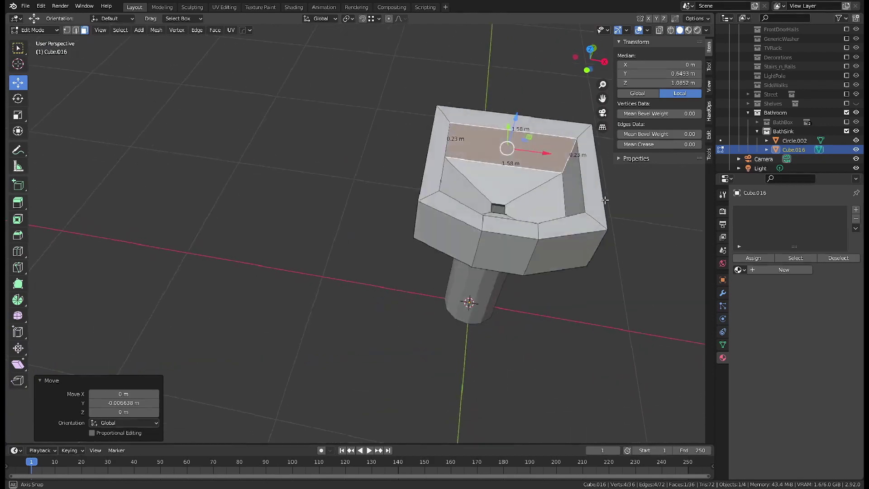
- Add an edge loop around the basin's outer sides and slide it into place
mouse_move(473, 285)
middle_down()
mouse_move(402, 219)
mouse_move(405, 225)
middle_up()
key(ctrl+r)
click(403, 219)
right_click(403, 219)
key(g)
key(g)
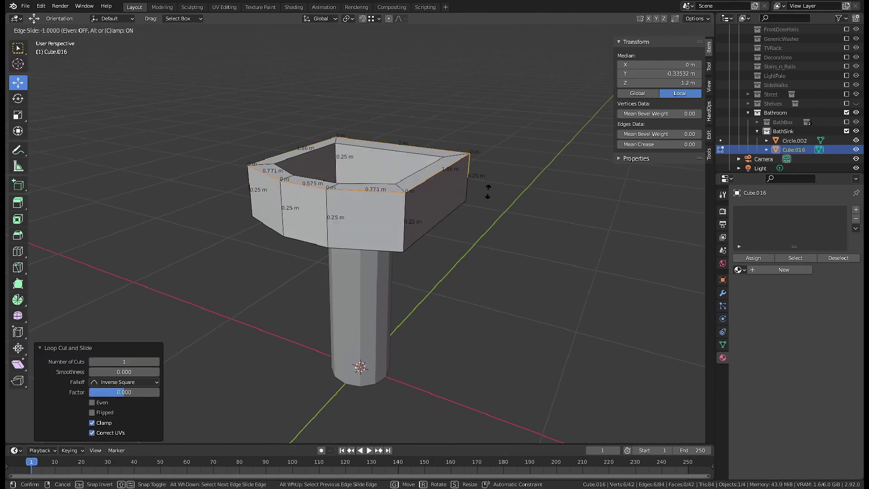
click(484, 208)
- Lower the new edge loop by 0.15 m along Z
scroll(471, 226, up, 2)
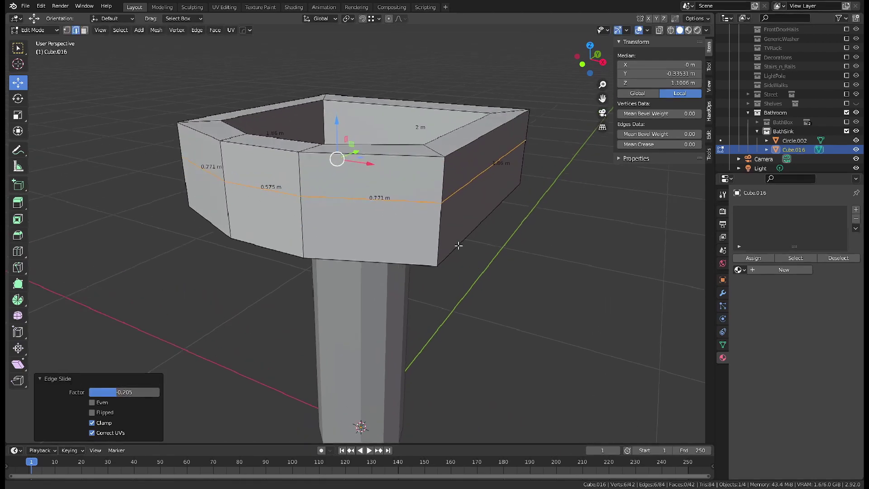
scroll(459, 244, up, 2)
key(g)
key(z)
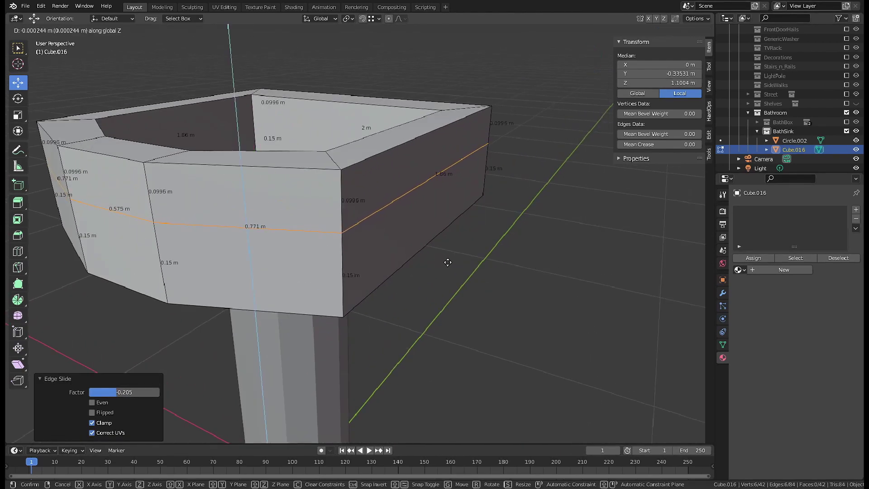
text(-.15)
key(Return)
- Narrow the drain edges along X to 0.103 and turn off X-ray
mouse_move(450, 262)
middle_down()
mouse_move(398, 330)
mouse_move(485, 278)
mouse_move(478, 329)
mouse_move(483, 278)
mouse_move(294, 302)
mouse_move(344, 255)
mouse_move(268, 223)
middle_up()
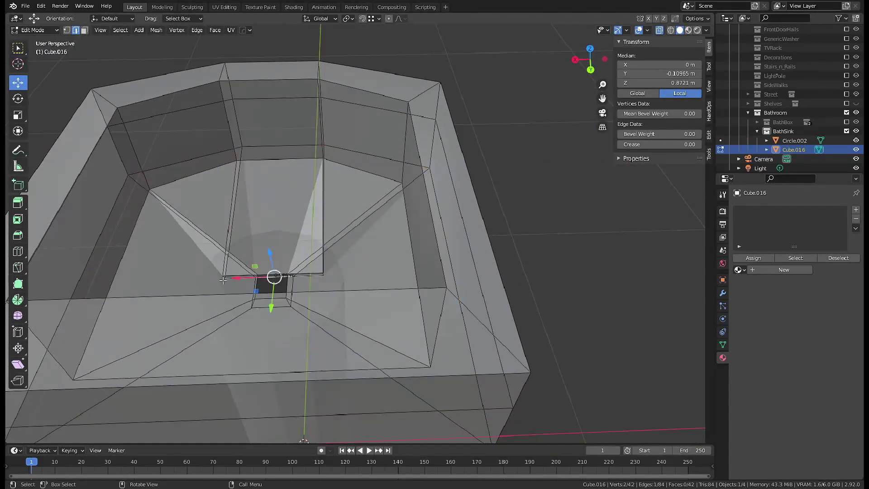
scroll(222, 280, up, 2)
scroll(258, 254, up, 3)
scroll(296, 202, up, 1)
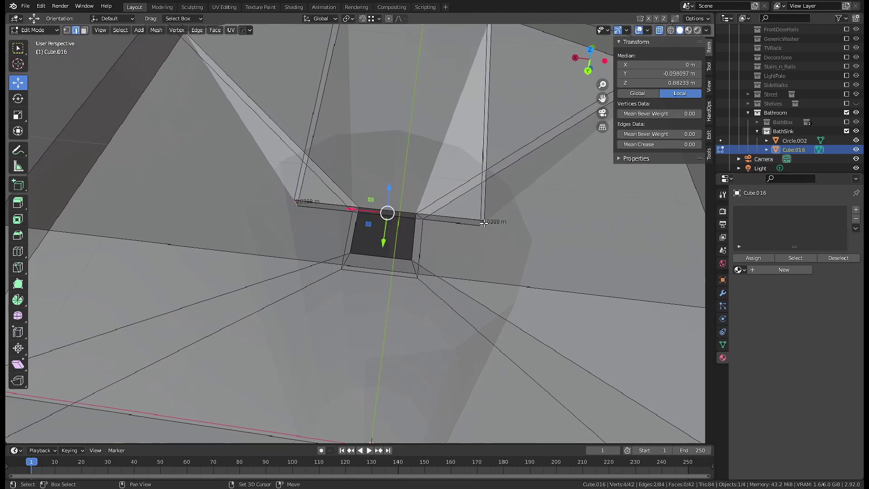
key(s)
key(x)
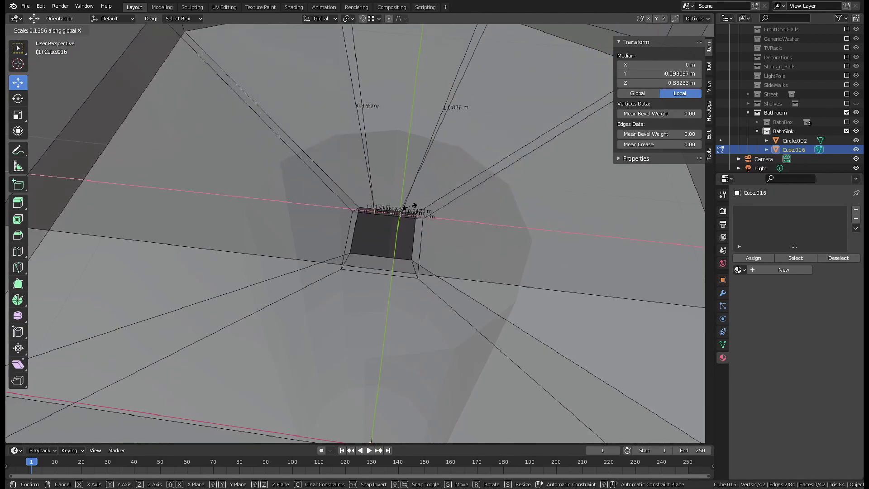
click(410, 207)
mouse_move(410, 207)
middle_down()
mouse_move(428, 135)
mouse_move(362, 242)
mouse_move(383, 233)
mouse_move(506, 306)
mouse_move(466, 275)
mouse_move(367, 236)
mouse_move(394, 252)
mouse_move(490, 264)
mouse_move(501, 325)
mouse_move(485, 287)
mouse_move(369, 229)
mouse_move(265, 303)
mouse_move(317, 281)
mouse_move(409, 298)
mouse_move(401, 254)
middle_up()
scroll(385, 217, down, 5)
key(alt+z)
- Taper the edge loop to 0.878 in X and Y, then select the basin in object mode
key(s)
key(shift+z)
click(453, 261)
key(s)
key(shift+z)
click(465, 283)
key(Tab)
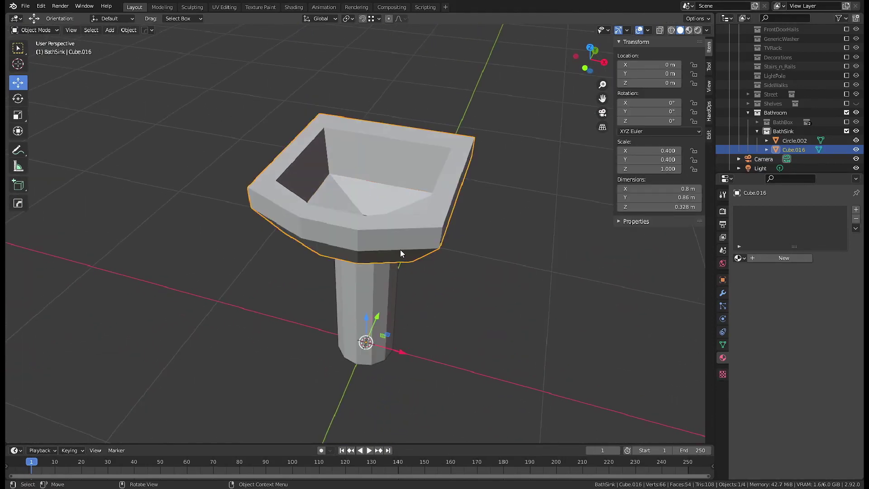
click(430, 217)
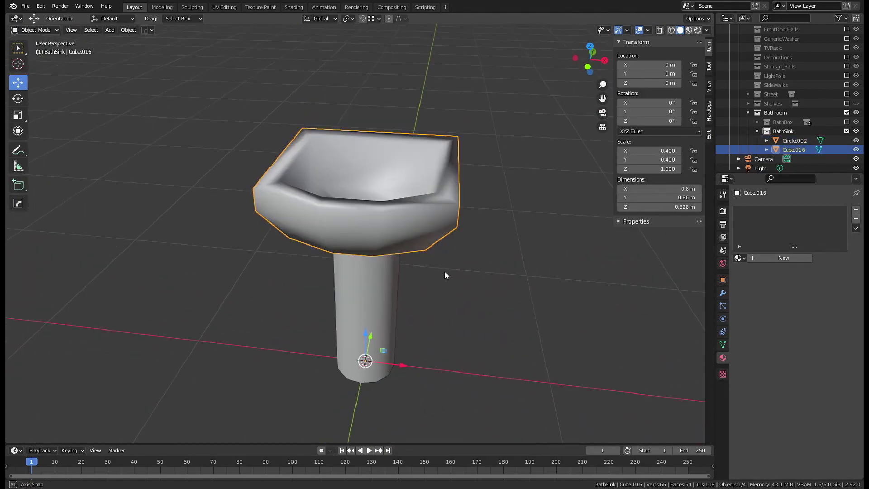
click(723, 293)
- Add a Bevel modifier to the basin and expand its options
click(762, 210)
click(670, 234)
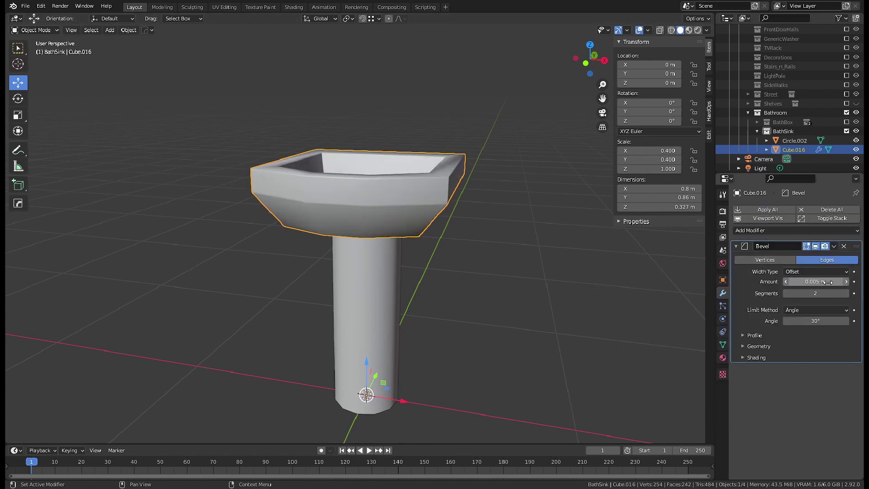
click(750, 347)
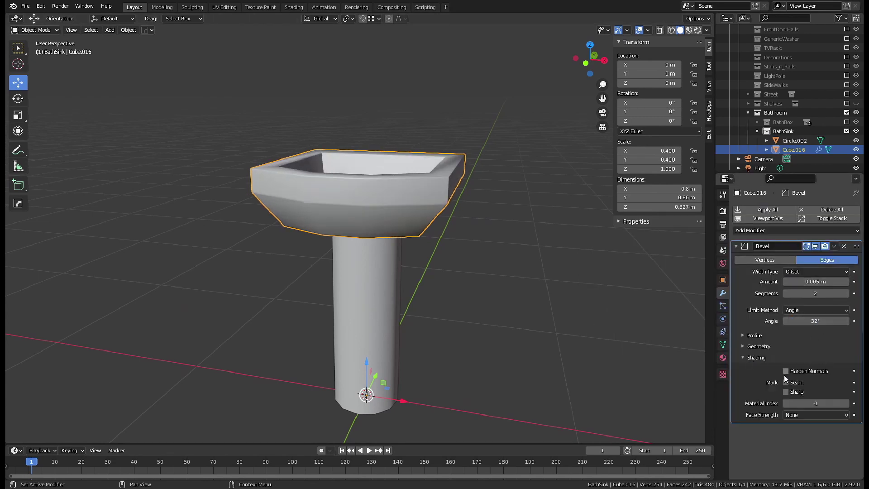
- Turn on Auto Smooth at 32° in the basin's mesh data settings
click(723, 346)
click(786, 452)
drag(733, 280, 733, 223)
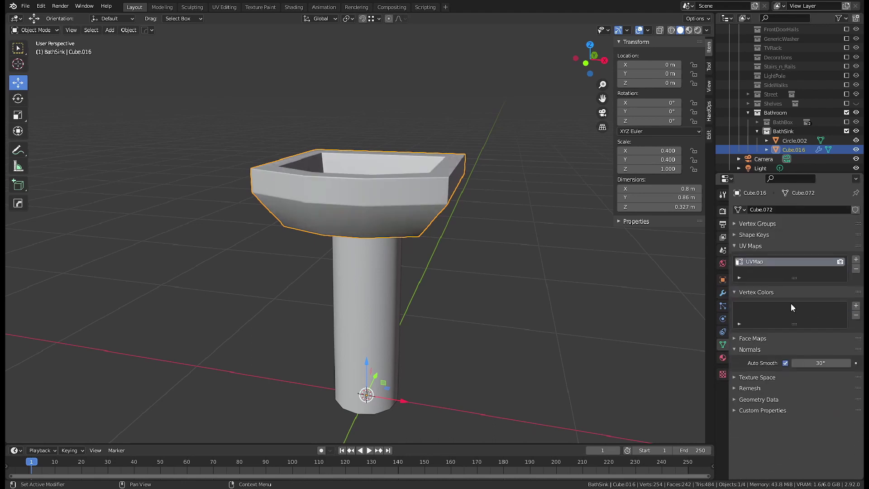
text(2)
key(Return)
mouse_move(372, 190)
middle_down()
mouse_move(308, 227)
mouse_move(231, 236)
middle_up()
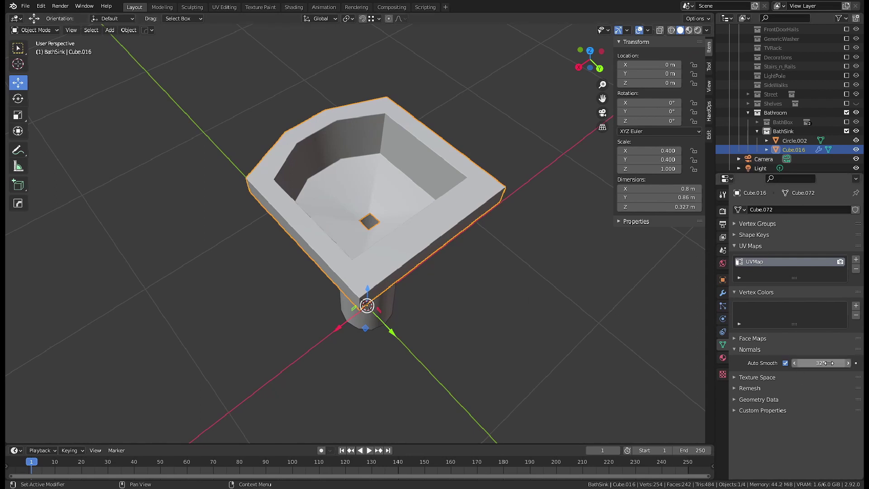
- Set the Bevel limit angle to 35° and the bevel amount to 0.05 m
click(722, 294)
click(829, 321)
text(32d)
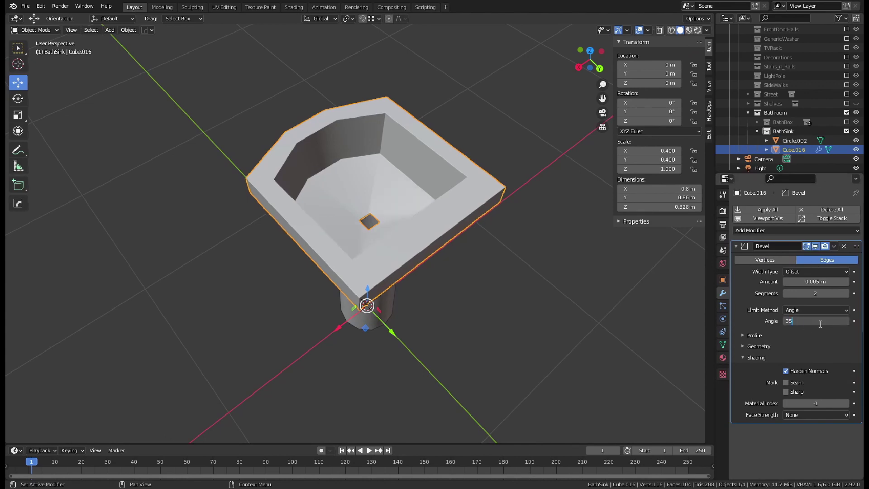
key(Return)
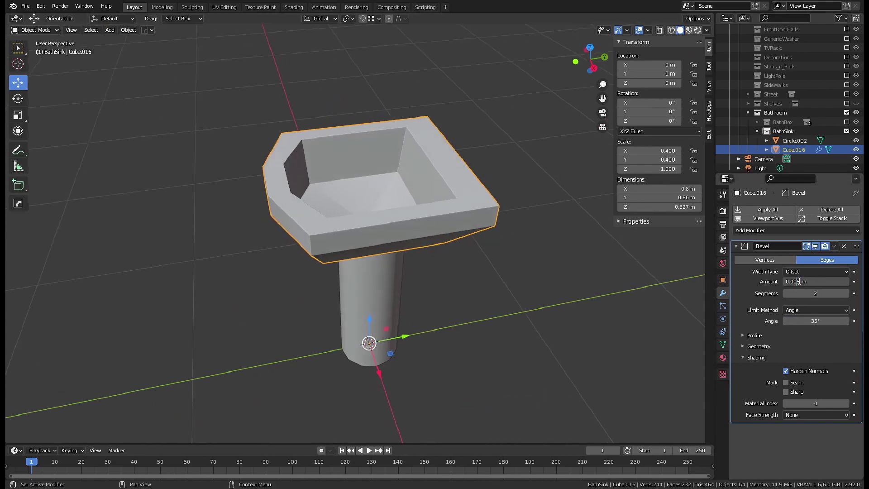
key(BackSpace)
key(Return)
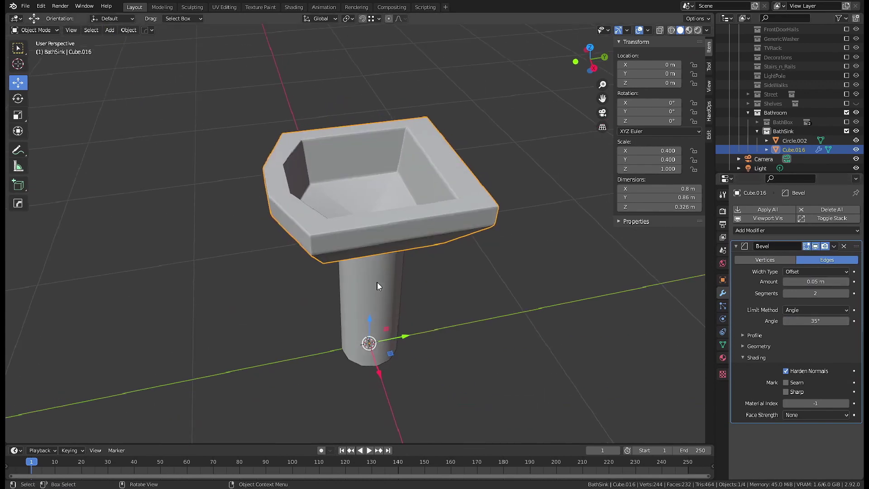
mouse_move(377, 282)
middle_down()
mouse_move(418, 194)
mouse_move(447, 239)
mouse_move(452, 266)
middle_up()
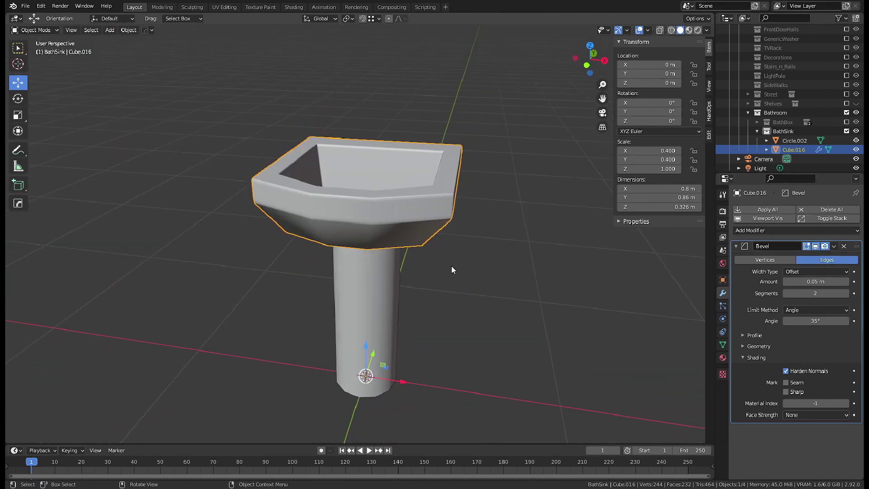
click(744, 340)
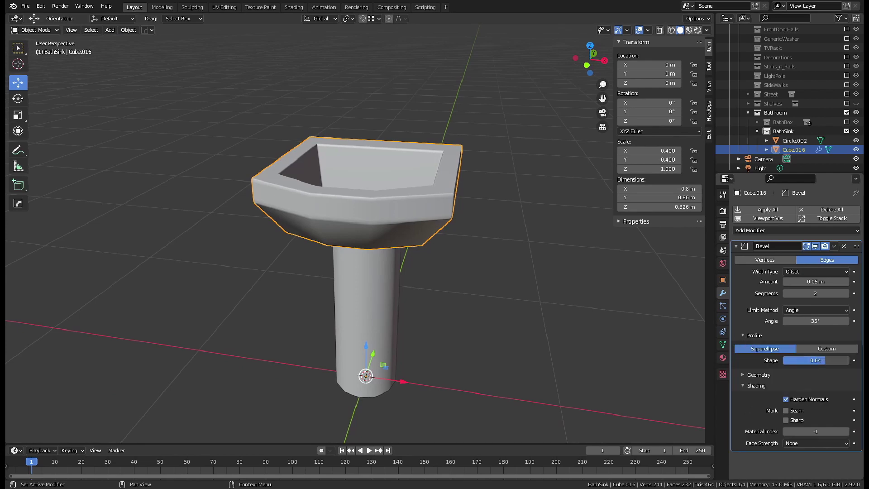
click(764, 345)
mouse_move(439, 325)
middle_down()
mouse_move(465, 265)
mouse_move(411, 207)
mouse_move(287, 277)
mouse_move(436, 319)
middle_up()
- Select the pedestal and thicken it into a solid shell in isolated Edit Mode
click(394, 299)
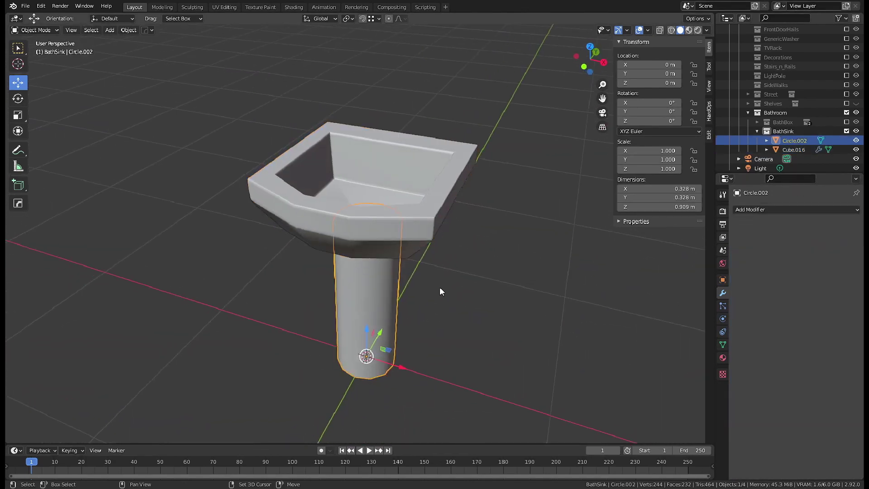
mouse_move(440, 288)
shift+middle_down()
mouse_move(452, 301)
mouse_move(478, 286)
mouse_move(436, 324)
mouse_move(463, 308)
mouse_move(451, 287)
mouse_move(444, 310)
mouse_move(456, 337)
mouse_move(438, 326)
mouse_move(452, 289)
mouse_move(435, 269)
mouse_move(475, 268)
mouse_move(448, 257)
mouse_move(476, 312)
shift+middle_up()
scroll(439, 329, up, 5)
key(Tab)
key(KP_Divide)
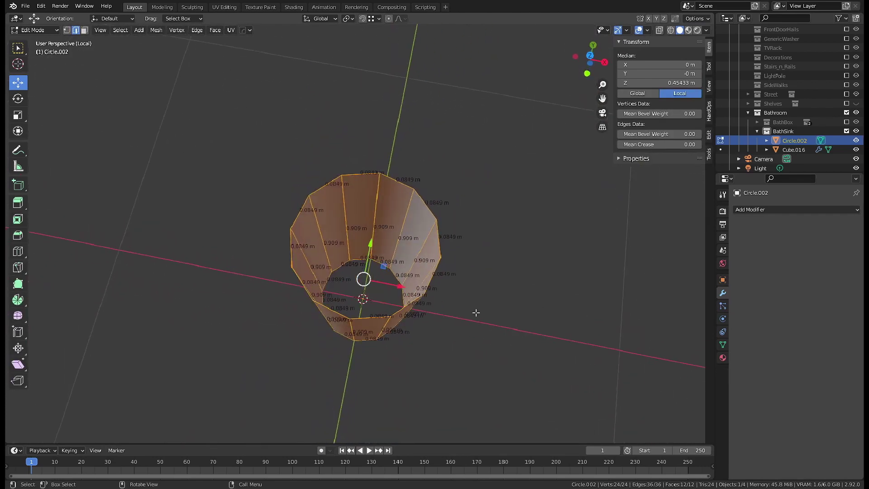
key(e)
key(alt+s)
click(483, 333)
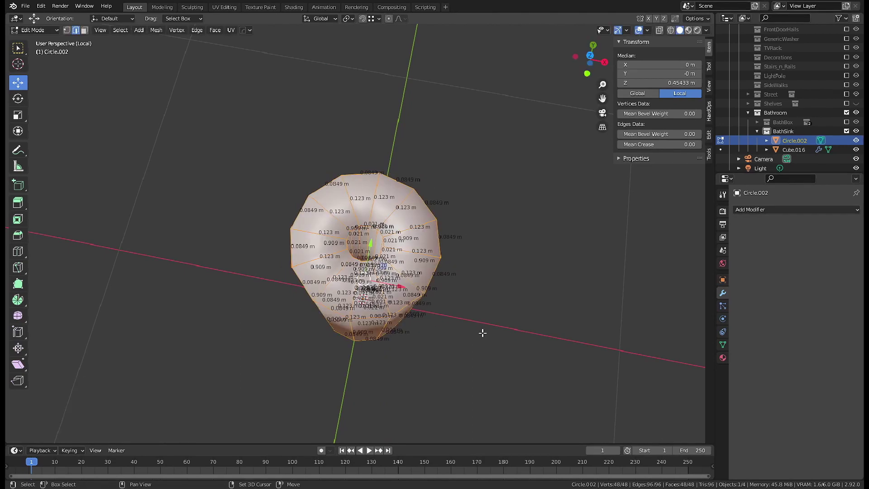
key(Tab)
key(KP_Divide)
- Enable Auto Smooth at 35° in the pedestal's mesh data settings
mouse_move(483, 333)
middle_down()
mouse_move(477, 291)
mouse_move(418, 282)
middle_up()
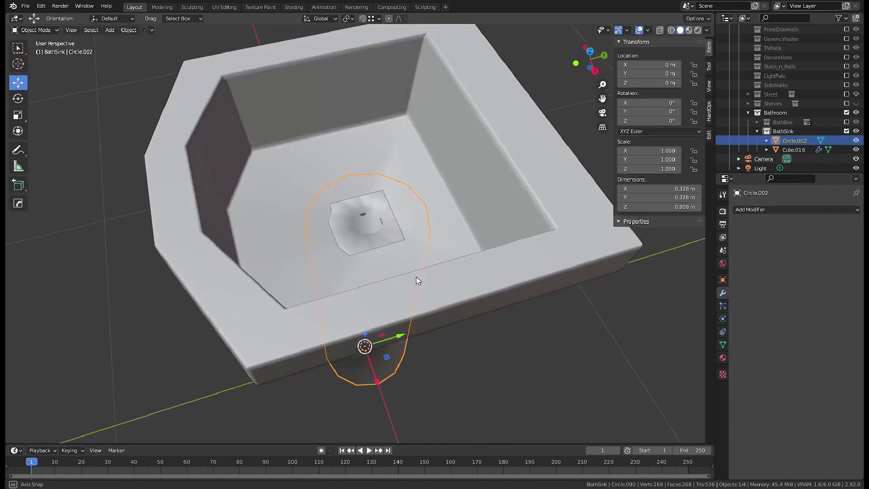
scroll(405, 208, up, 5)
scroll(405, 209, down, 3)
mouse_move(441, 208)
middle_down()
mouse_move(420, 150)
mouse_move(438, 66)
mouse_move(414, 181)
middle_up()
scroll(381, 204, up, 3)
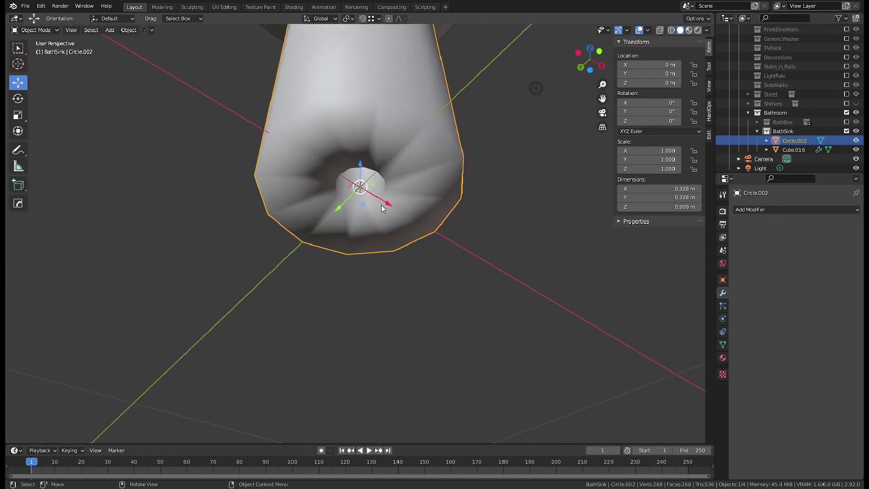
click(723, 345)
click(785, 363)
mouse_move(471, 110)
middle_down()
mouse_move(224, 140)
mouse_move(314, 53)
middle_up()
key(Return)
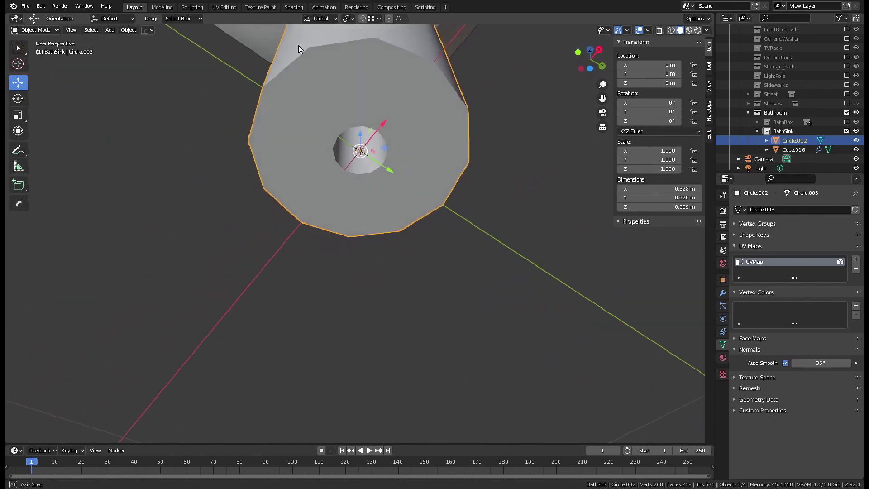
- Return to the pedestal's modifier settings and put it back in Edit Mode
click(723, 293)
mouse_move(390, 202)
middle_down()
mouse_move(410, 195)
mouse_move(398, 295)
mouse_move(427, 293)
middle_up()
key(Tab)
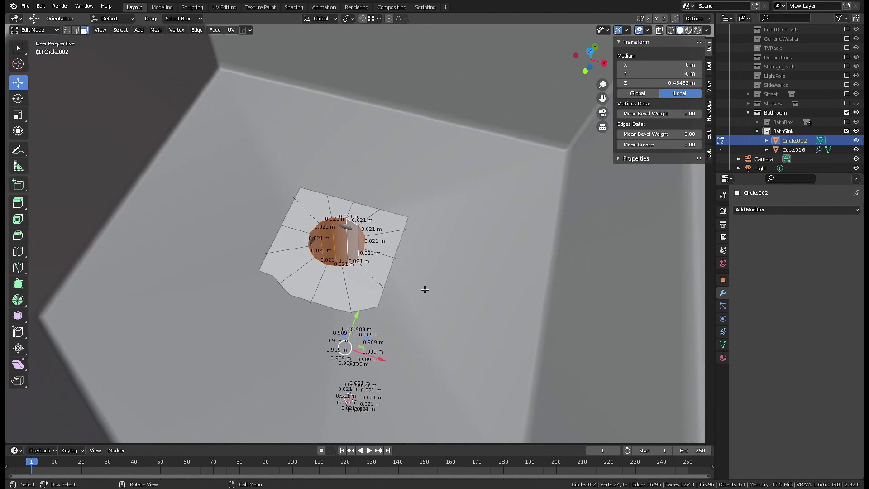
- Shrink the drain ring inward and lower its rim loop along Z
key(alt+s)
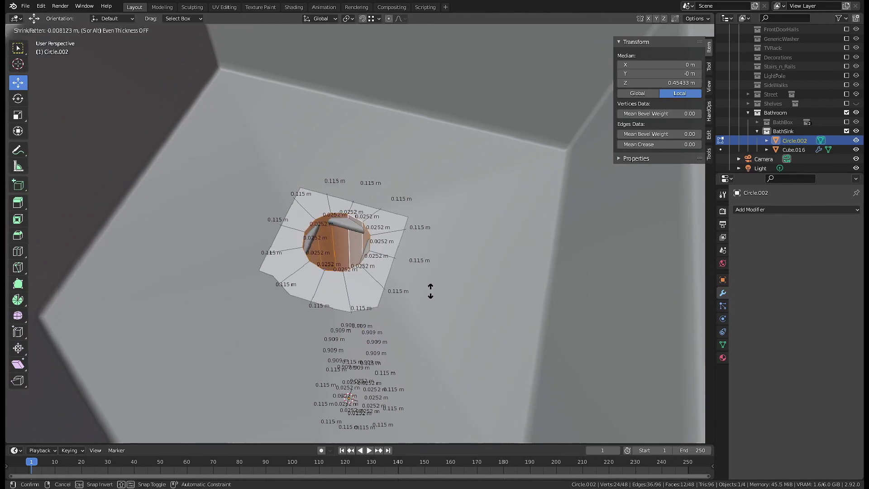
click(433, 292)
alt+click(393, 245)
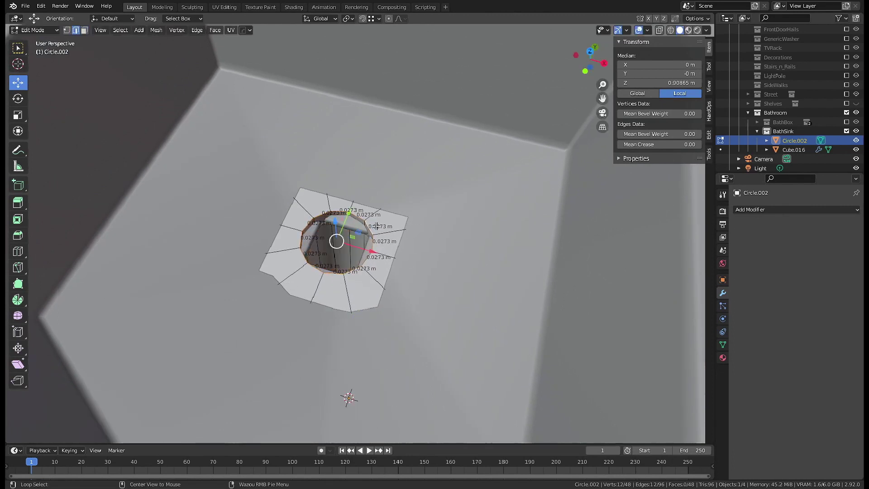
key(g)
key(z)
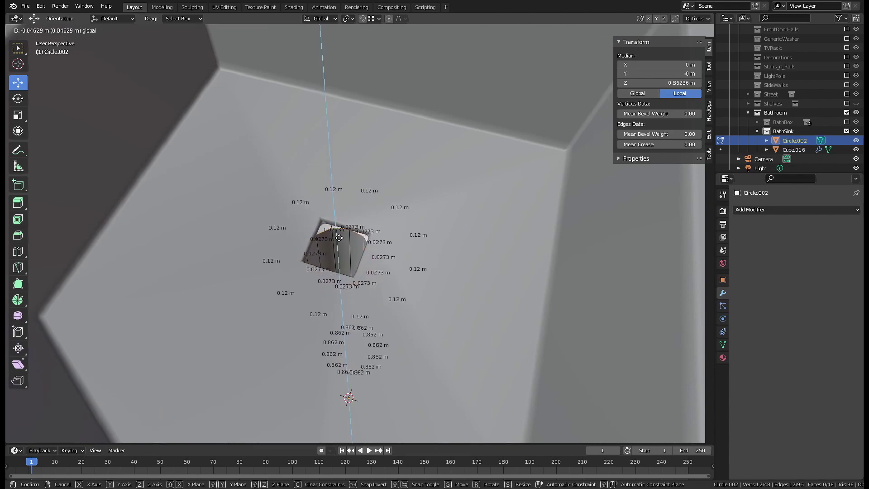
click(336, 234)
mouse_move(336, 234)
middle_down()
mouse_move(374, 185)
mouse_move(371, 249)
middle_up()
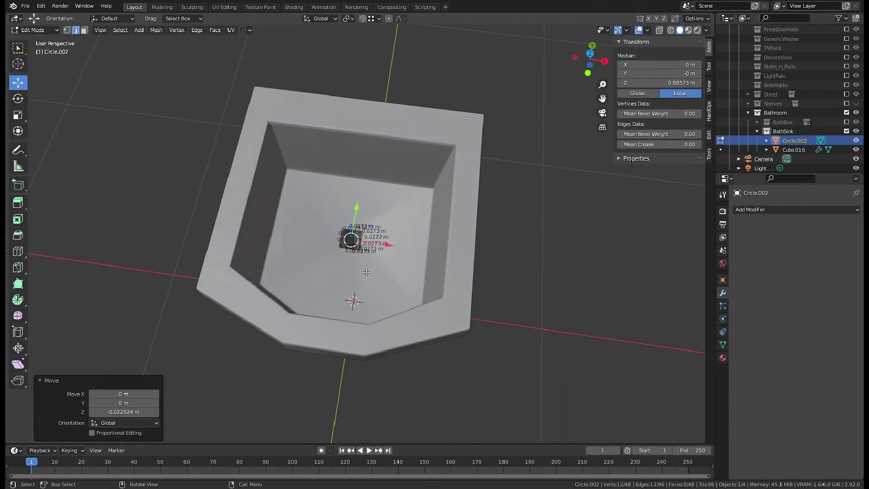
- Delete the pedestal's bottom cap faces
scroll(372, 248, up, 2)
middle_drag(387, 313, 369, 196)
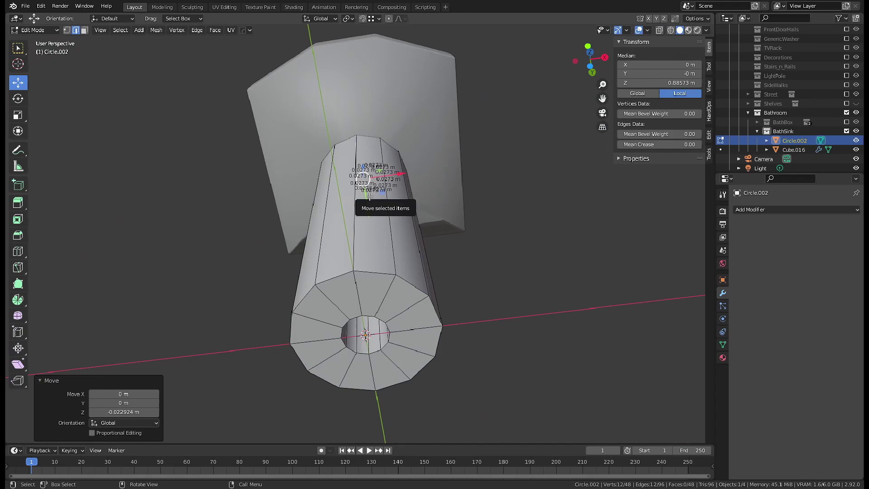
alt+click(407, 299)
key(x)
click(445, 287)
- Raise the pedestal's inner loop along Z up to the basin
middle_drag(445, 287, 407, 254)
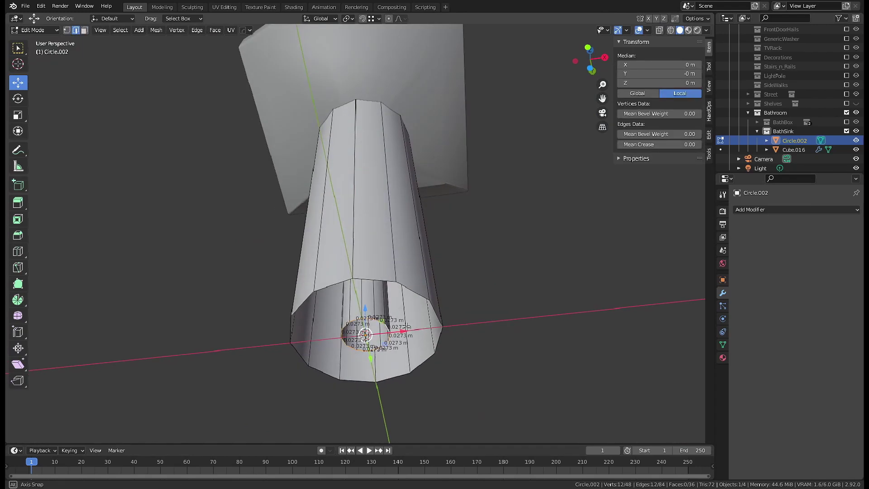
middle_drag(406, 326, 411, 373)
key(g)
key(z)
click(410, 136)
- Delete the pedestal's top cap faces in face select mode
middle_drag(409, 135, 435, 318)
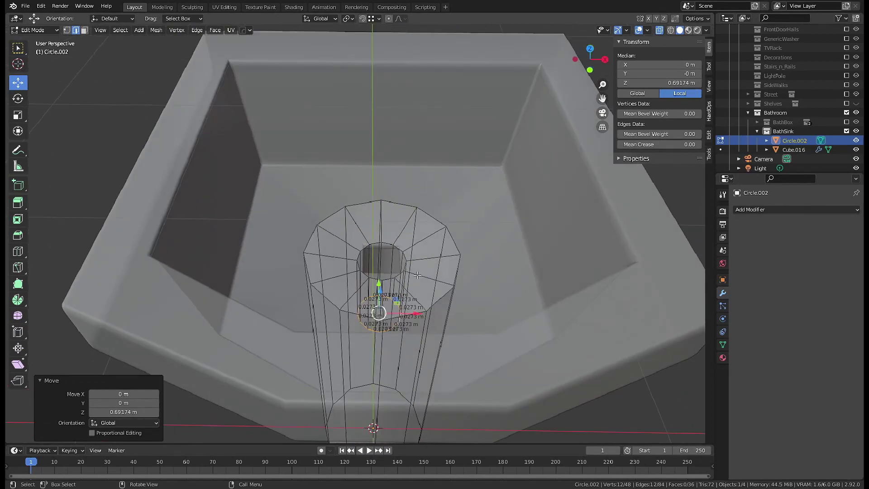
key(3)
alt+click(418, 275)
key(x)
click(487, 234)
middle_drag(487, 235, 411, 170)
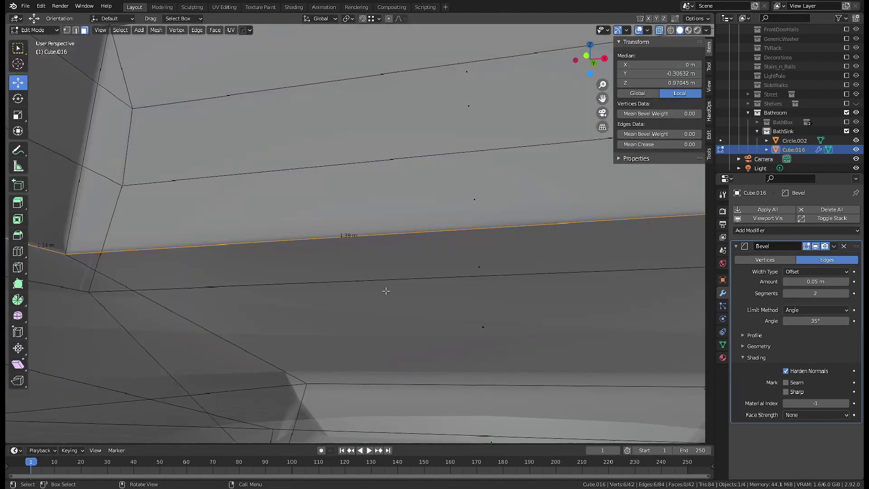
- Select the basin's small drain edge loop and lower it by 0.01515 m
scroll(385, 291, down, 5)
mouse_move(386, 291)
middle_down()
mouse_move(345, 249)
mouse_move(362, 247)
mouse_move(372, 228)
middle_up()
alt+click(346, 250)
key(2)
alt+click(369, 253)
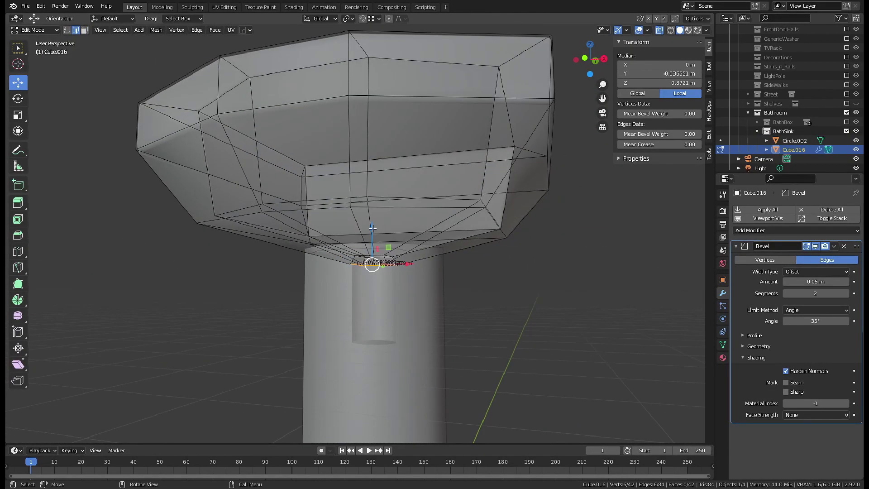
drag(372, 227, 378, 240)
mouse_move(466, 247)
middle_down()
mouse_move(347, 286)
mouse_move(388, 284)
middle_up()
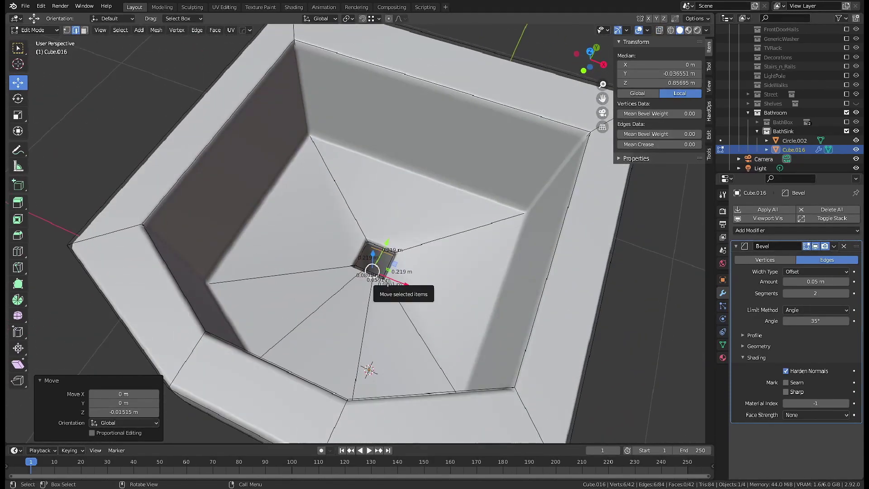
- Review the whole sink, re-enter the basin's Edit Mode and bring up the Shift+S snap menu
key(Tab)
scroll(388, 285, down, 3)
middle_drag(464, 275, 390, 254)
scroll(390, 258, down, 3)
scroll(392, 262, up, 1)
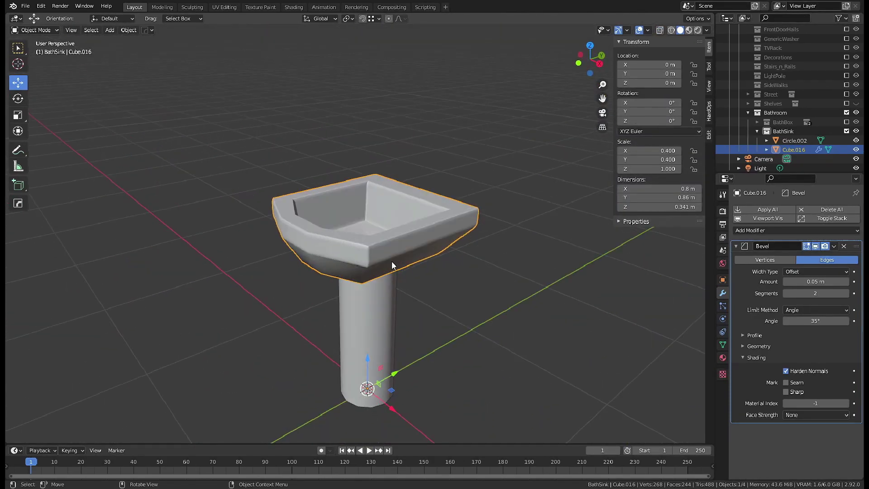
key(Tab)
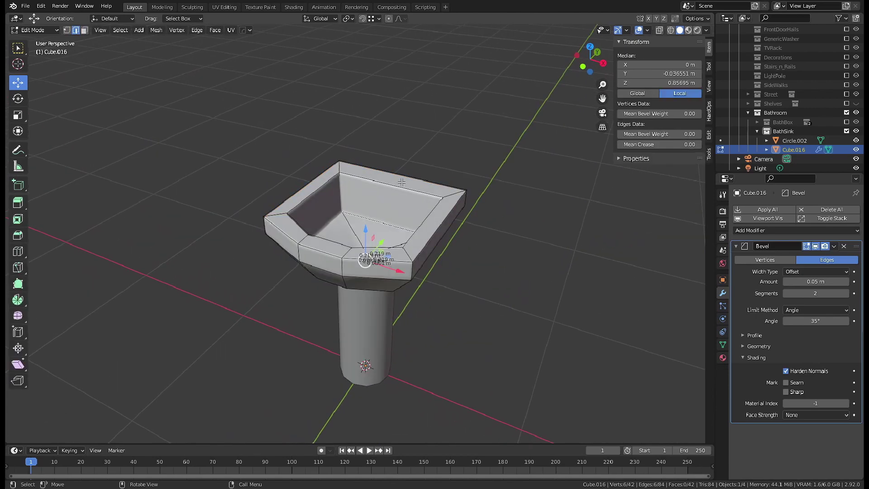
middle_drag(393, 266, 441, 196)
key(shift+s)
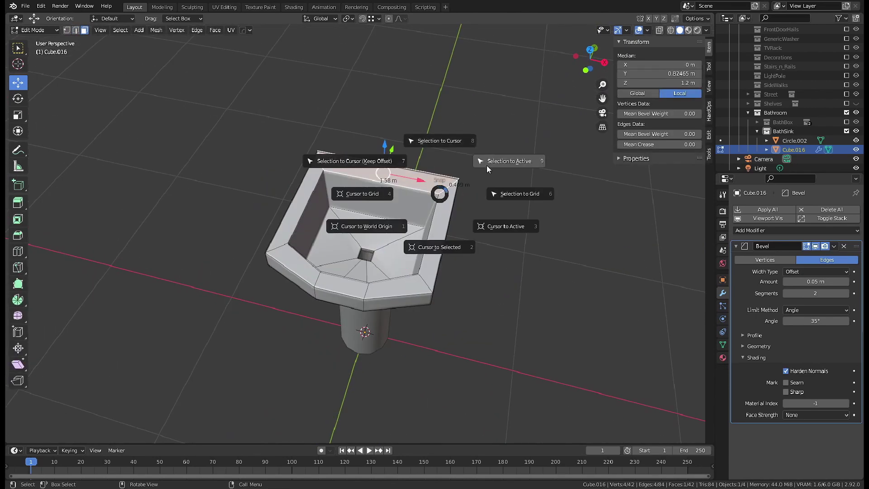
- Add a circle mesh at the 3D cursor on the sink corner, replacing a mistaken UV sphere
click(442, 240)
key(Tab)
middle_drag(441, 240, 474, 210)
scroll(475, 211, up, 2)
key(shift+a)
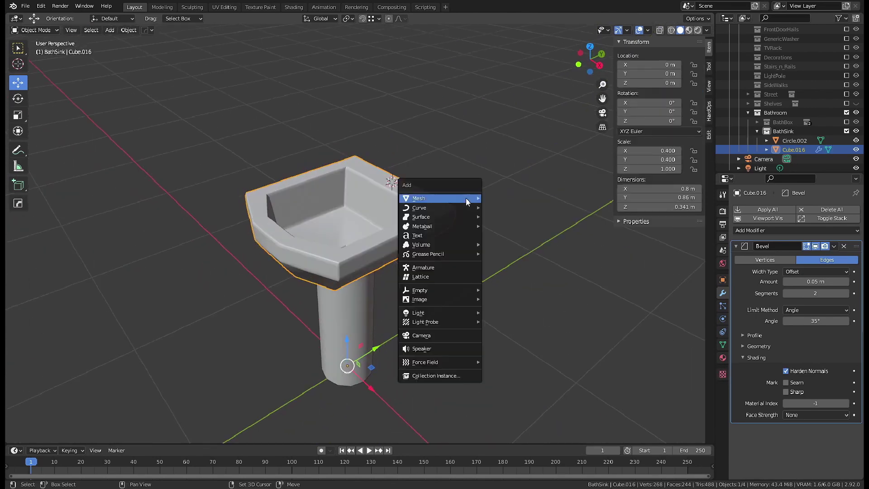
click(510, 222)
key(ctrl+z)
key(shift+a)
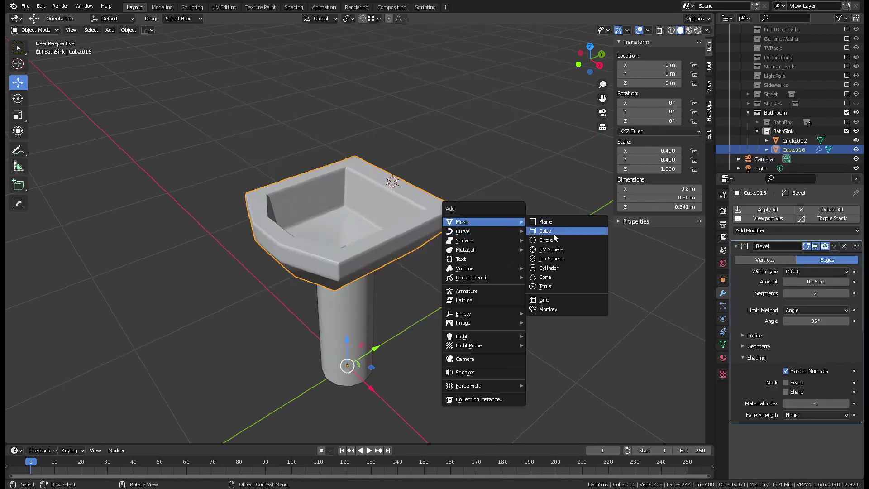
click(552, 239)
- Scale the new circle down to faucet-stem size
key(s)
key(Escape)
key(Tab)
key(s)
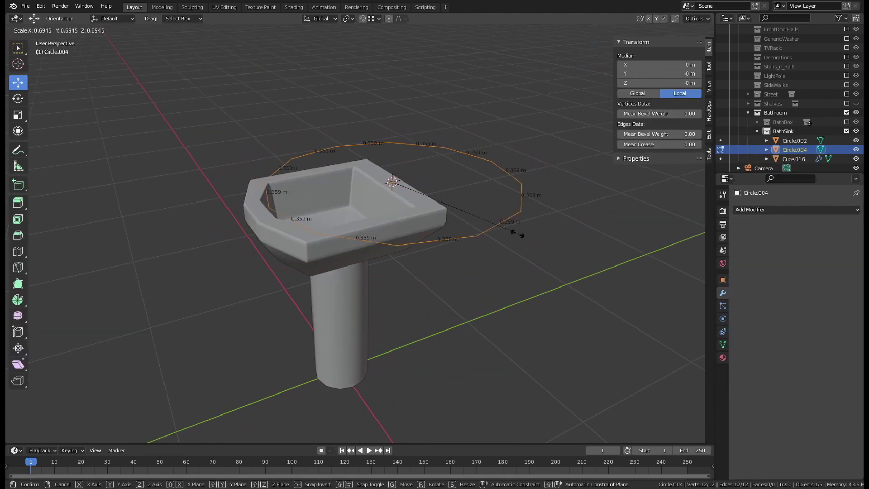
click(402, 191)
scroll(443, 272, up, 3)
scroll(443, 272, up, 3)
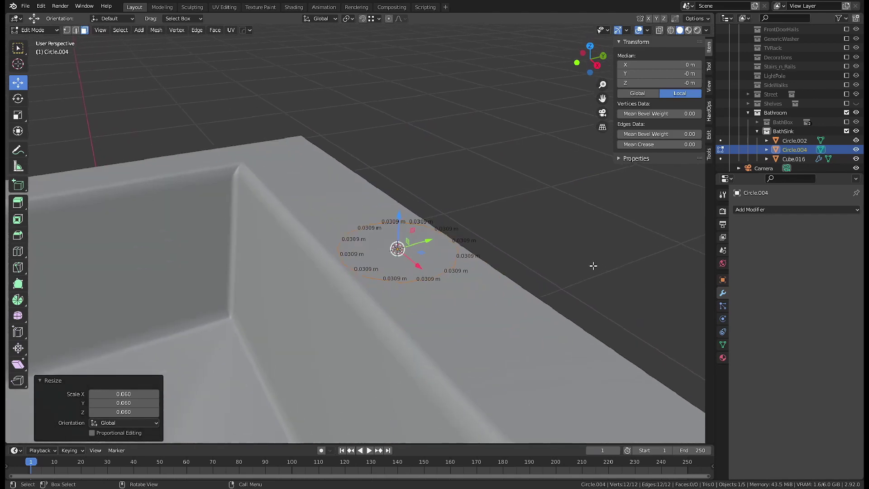
key(s)
click(498, 267)
scroll(499, 266, down, 5)
mouse_move(463, 211)
middle_down()
mouse_move(439, 213)
mouse_move(450, 240)
middle_up()
- Extrude the circle straight up along Z into a tube
key(e)
key(Escape)
key(2)
key(e)
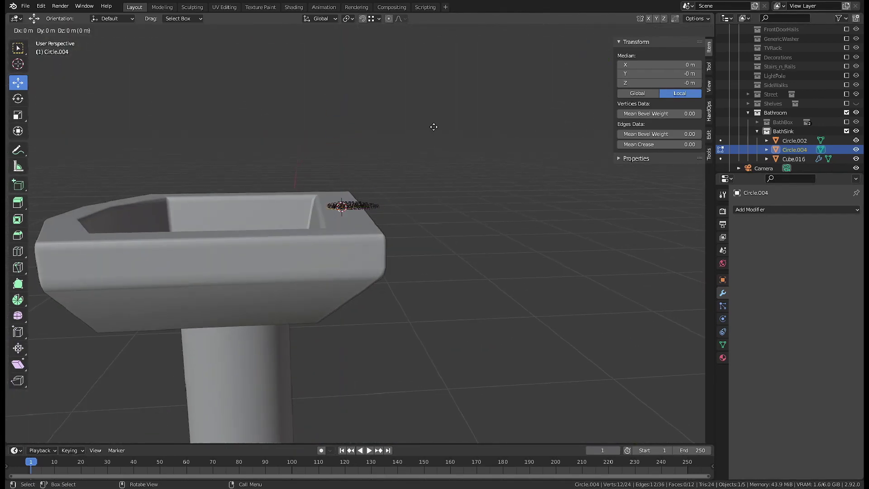
key(z)
click(427, 60)
- Make the whole tube thinner with Shrink/Fatten
mouse_move(427, 61)
middle_down()
mouse_move(500, 172)
mouse_move(452, 183)
middle_up()
key(a)
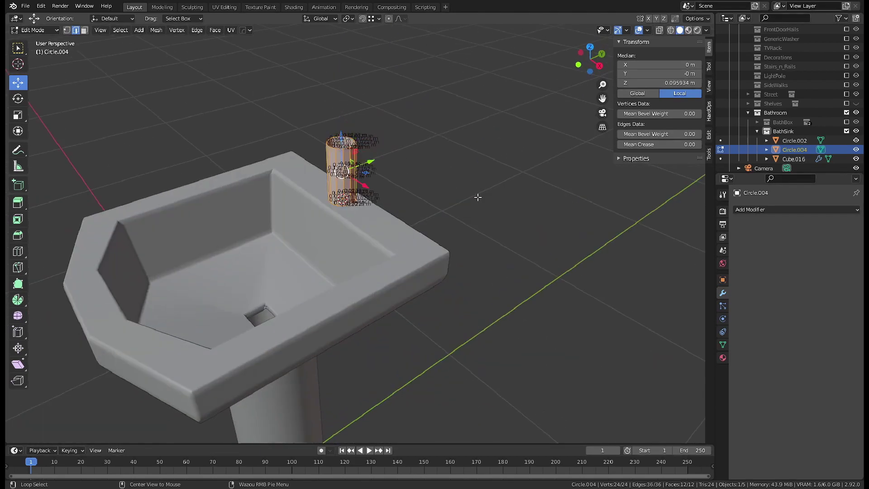
key(alt+s)
click(493, 216)
middle_drag(493, 216, 447, 194)
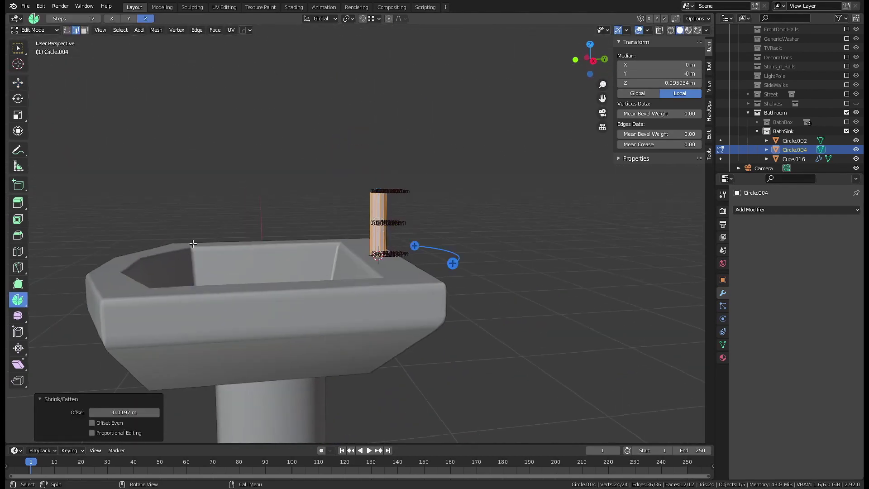
scroll(380, 222, up, 5)
- Select the tube's top edge ring and frame it in right orthographic view
alt+click(416, 111)
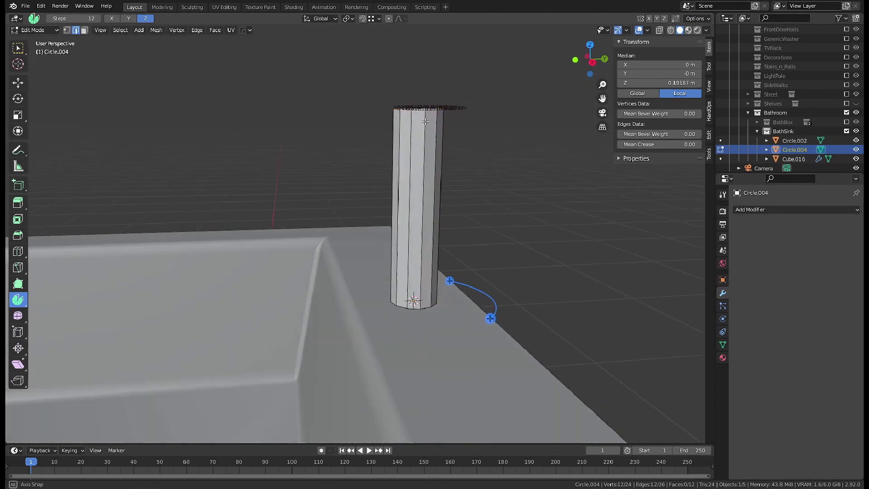
key(KP_3)
scroll(394, 199, up, 2)
scroll(403, 209, up, 2)
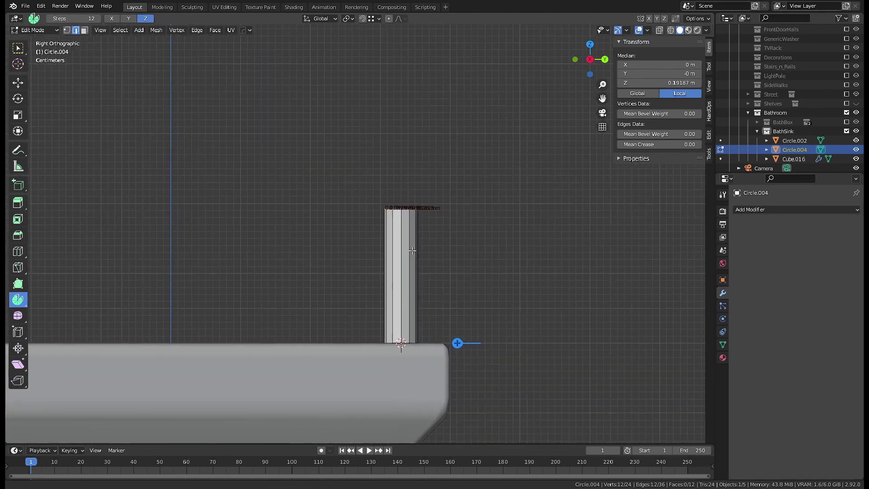
scroll(408, 213, up, 2)
shift+middle_drag(407, 212, 417, 223)
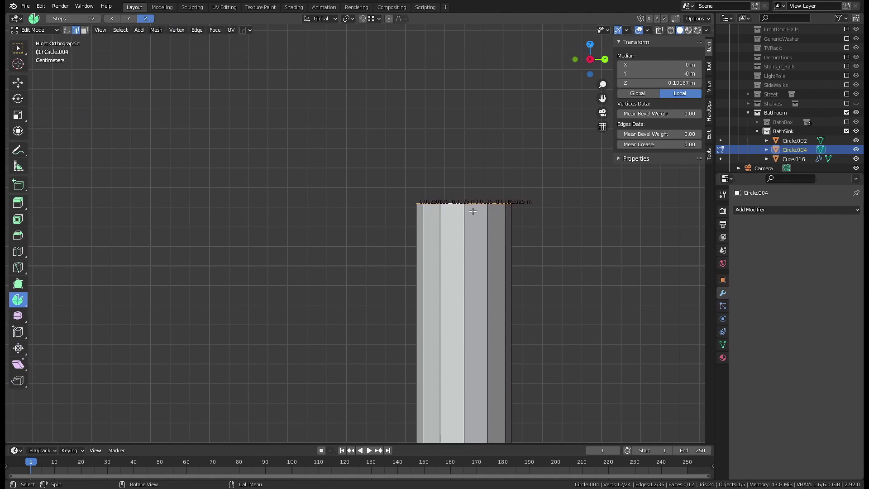
- Extrude the top ring, rotate it 90° about Y, and lower it along Z
key(e)
key(Escape)
key(r)
key(y)
key(9)
key(0)
key(Return)
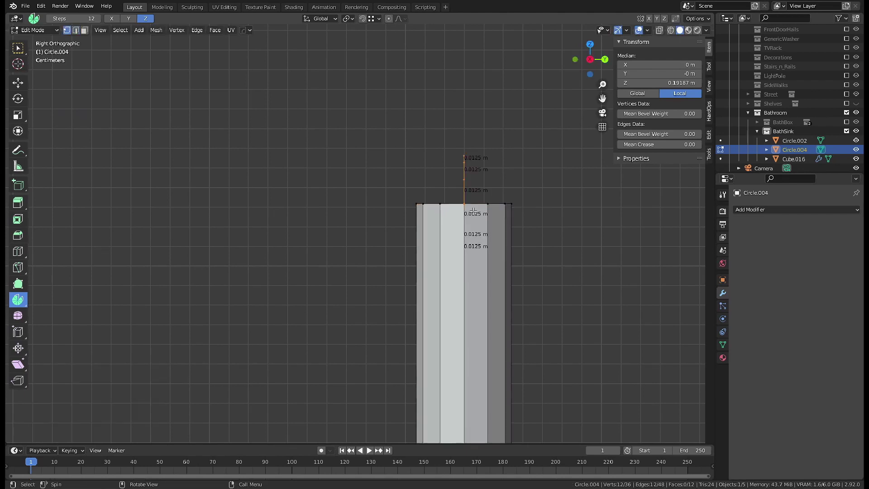
key(g)
key(z)
click(416, 156)
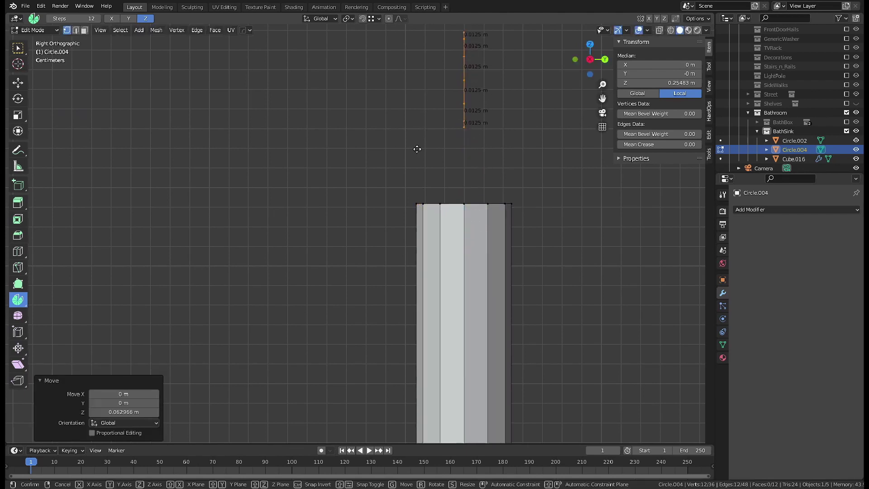
- Shift the upright ring along Y and snap the 3D cursor to its top vertex
key(g)
key(y)
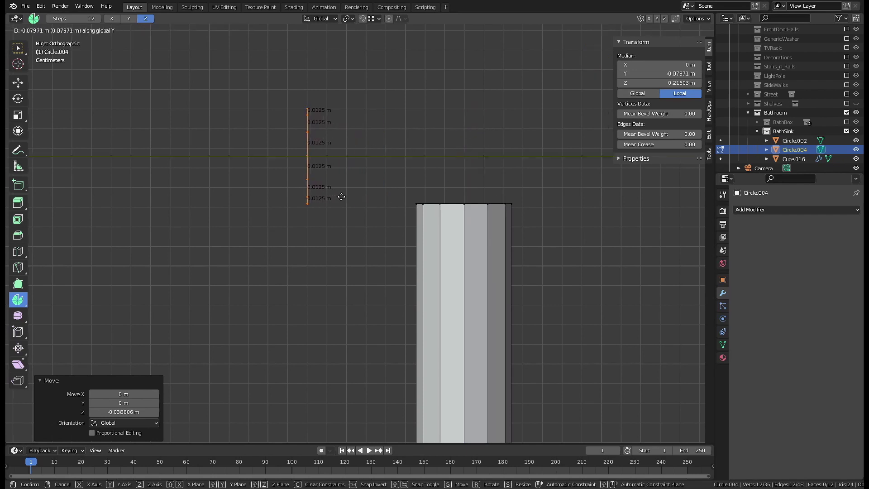
click(361, 219)
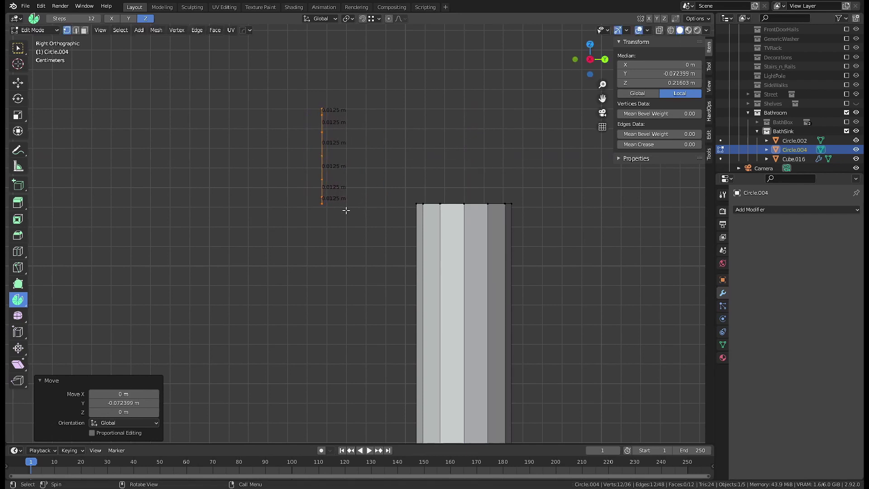
click(321, 107)
key(shift+s)
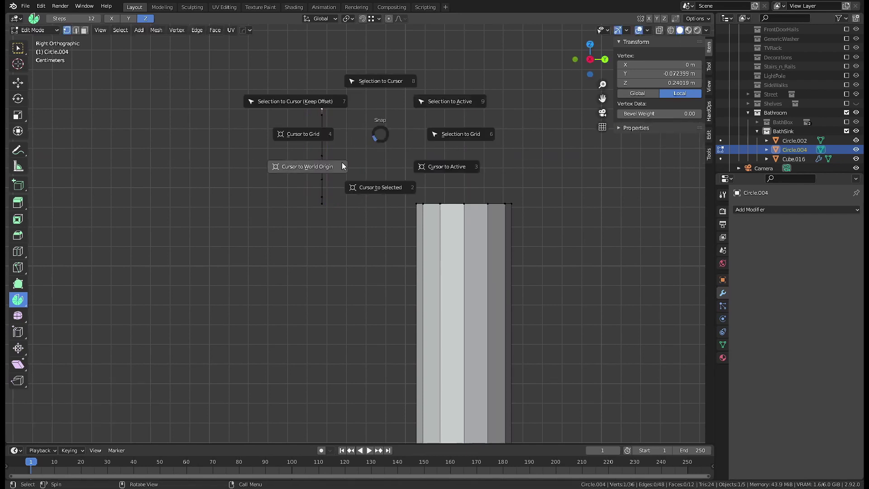
click(357, 170)
- Spin the ring 180° in 12 steps around the cursor to bend the spout
key(2)
middle_drag(360, 193, 207, 221)
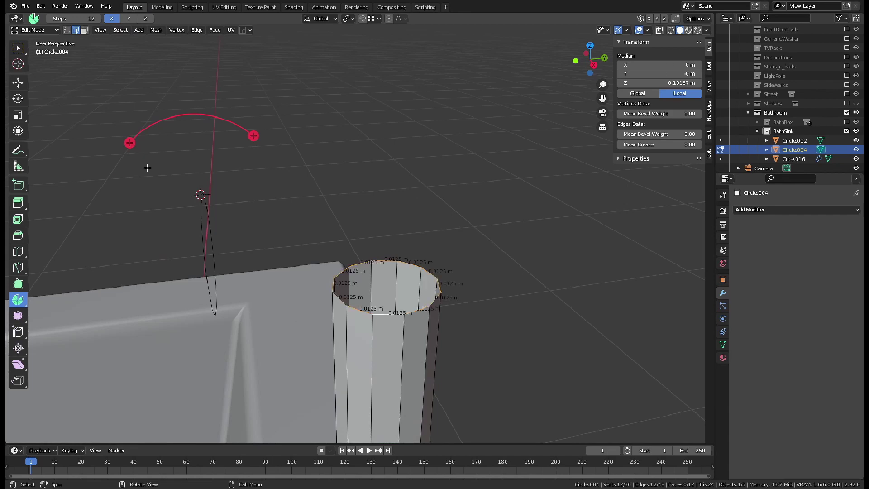
middle_drag(147, 168, 317, 158)
drag(345, 124, 332, 183)
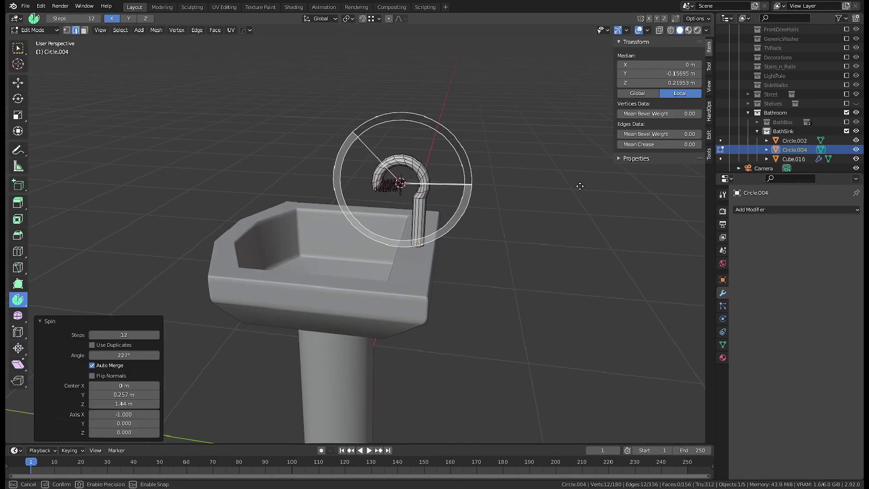
drag(580, 185, 580, 186)
middle_drag(580, 186, 334, 268)
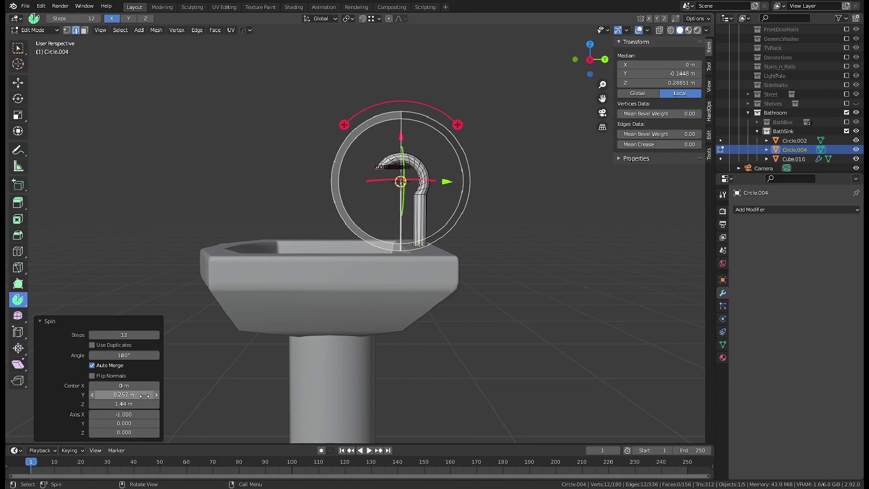
middle_drag(317, 271, 444, 182)
- Drag the spin centre to Y 0.208 m and Z 1.39 m to reshape the spout
drag(444, 183, 428, 182)
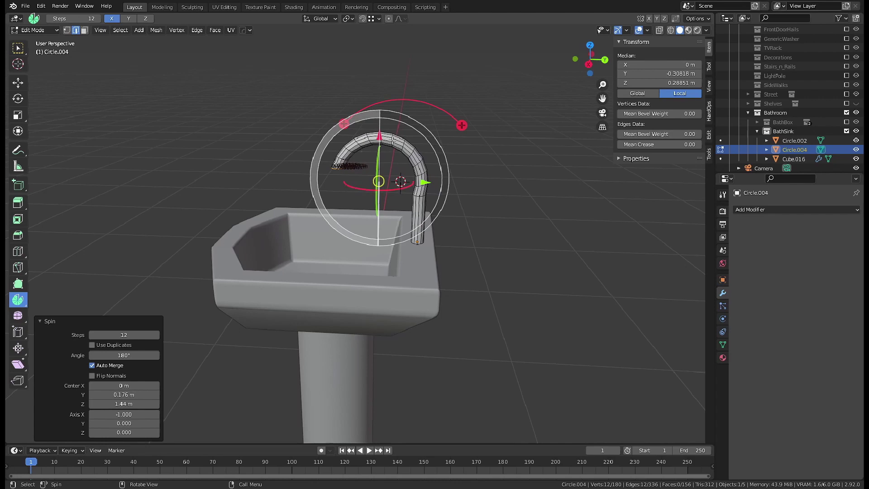
drag(380, 137, 379, 145)
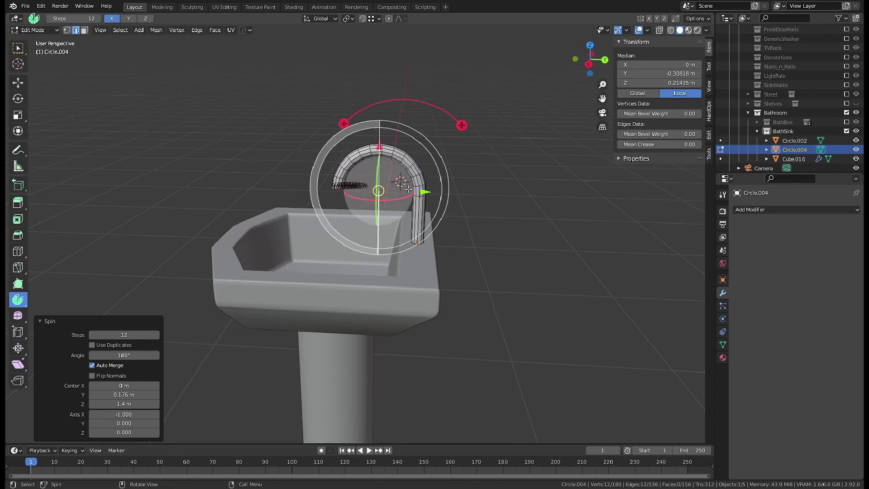
mouse_move(380, 145)
middle_down()
mouse_move(352, 219)
mouse_move(372, 218)
middle_up()
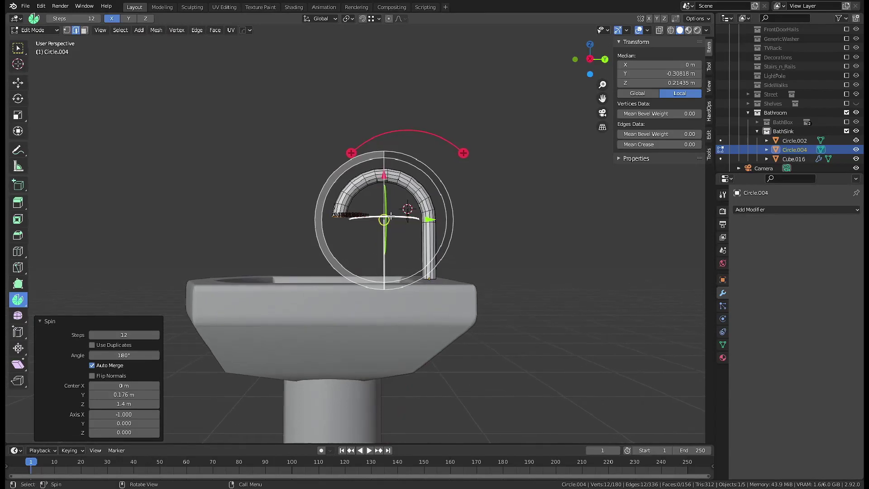
drag(431, 219, 438, 221)
middle_drag(439, 220, 450, 228)
drag(450, 227, 451, 228)
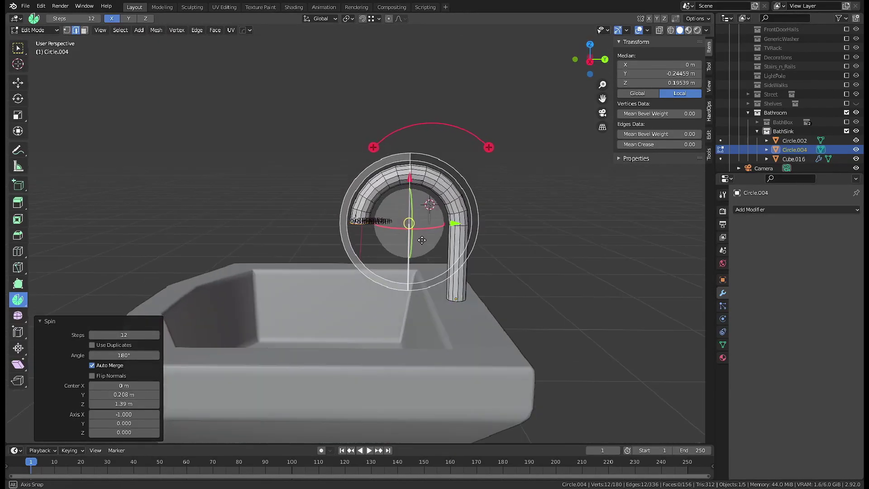
- Review the 0.34 m-tall curved spout from side and top views, switching to Move
middle_drag(451, 229, 470, 269)
scroll(469, 268, up, 3)
scroll(469, 269, down, 3)
mouse_move(405, 258)
middle_down()
mouse_move(407, 229)
mouse_move(514, 281)
mouse_move(431, 320)
middle_up()
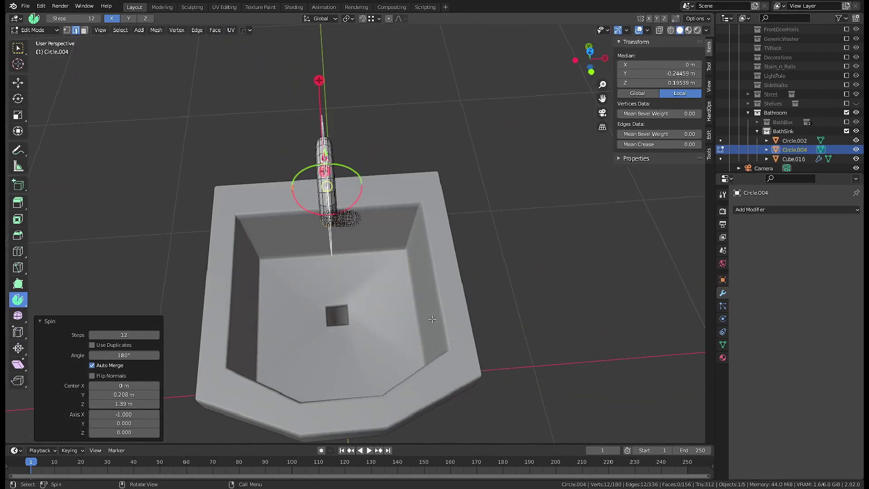
mouse_move(433, 319)
middle_down()
mouse_move(459, 189)
mouse_move(452, 258)
mouse_move(403, 195)
middle_up()
key(shift+space)
- In Object Mode, enable Normals > Auto Smooth at 35° in the faucet's Object Data properties
key(g)
key(Tab)
middle_drag(406, 227, 557, 183)
click(723, 345)
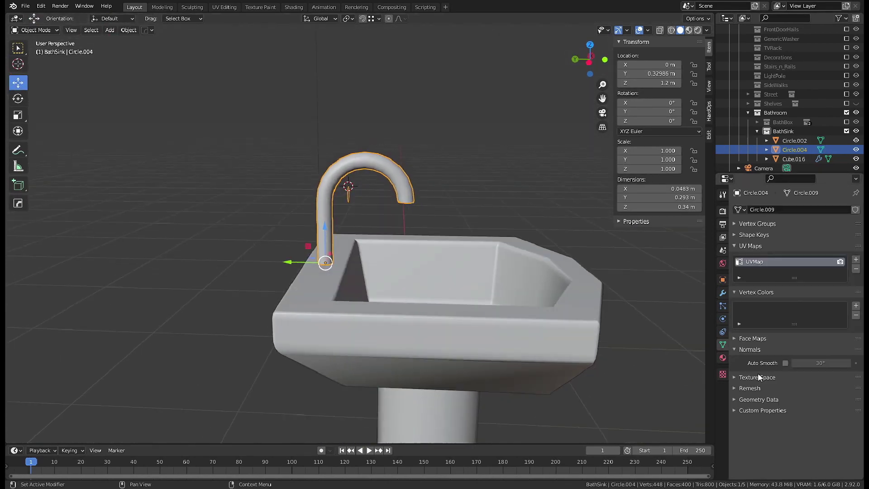
click(786, 364)
mouse_move(657, 317)
middle_down()
mouse_move(500, 267)
mouse_move(312, 226)
mouse_move(289, 212)
mouse_move(317, 257)
middle_up()
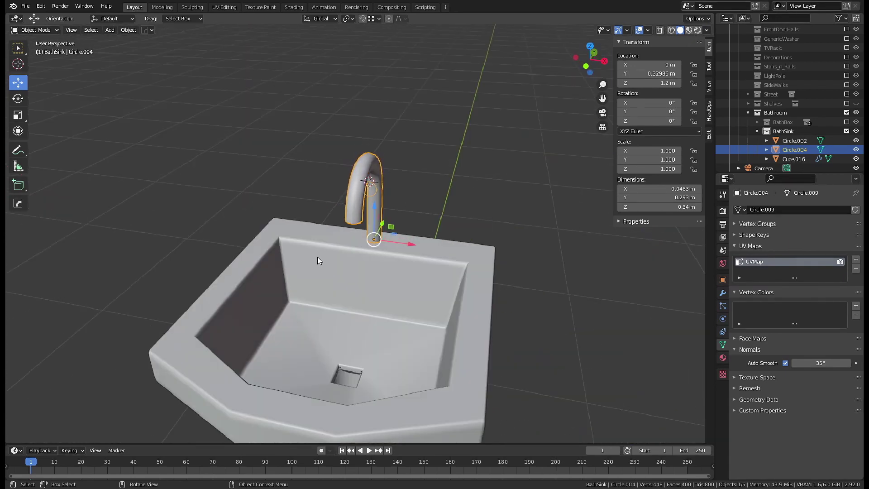
right_click(323, 114)
right_click(828, 364)
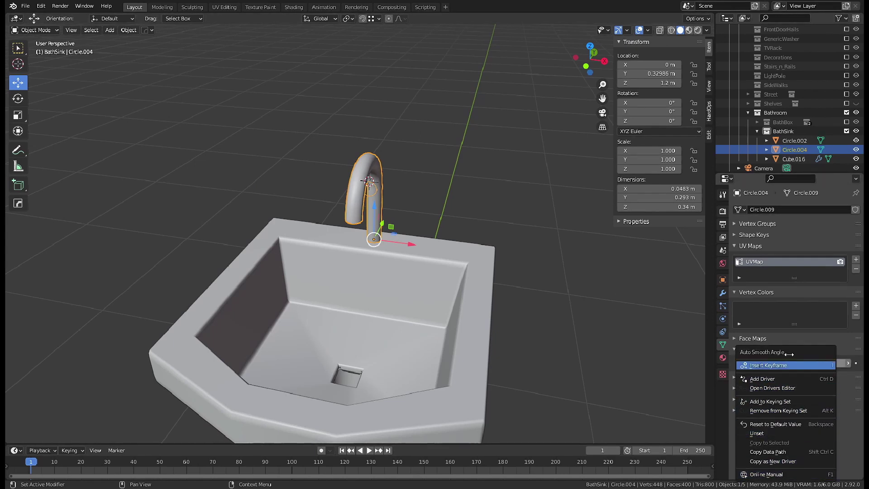
key(Escape)
mouse_move(453, 290)
middle_down()
mouse_move(325, 285)
mouse_move(286, 343)
mouse_move(312, 303)
middle_up()
scroll(436, 249, up, 3)
- Delete an edge loop from the faucet and loop-cut near the stem base
mouse_move(437, 252)
middle_down()
mouse_move(435, 285)
mouse_move(463, 316)
middle_up()
key(Tab)
key(x)
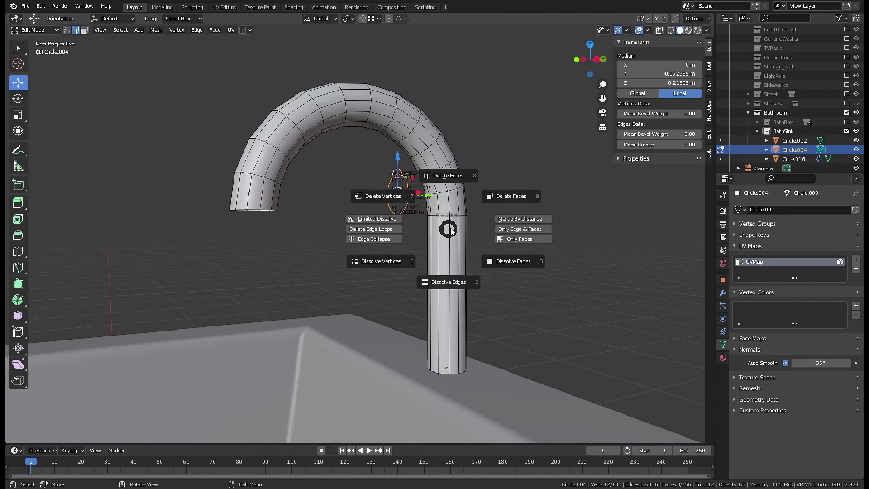
click(436, 176)
middle_drag(471, 361, 459, 367)
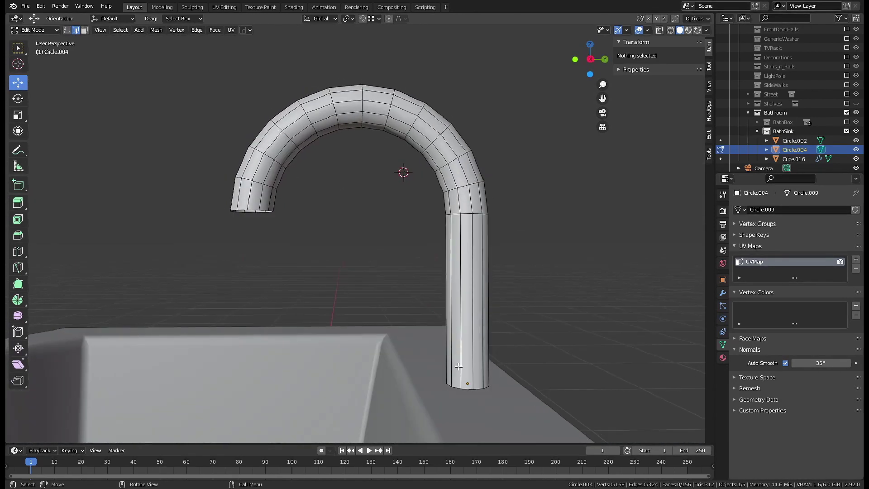
click(480, 344)
click(483, 338)
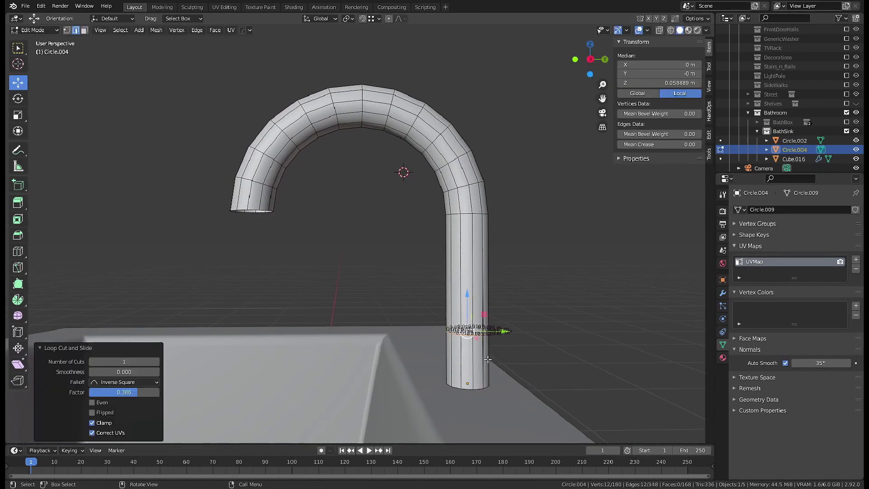
middle_drag(483, 337, 553, 371)
- Extrude the lowest ring of stem faces and fatten it into a wider base
key(3)
alt+click(480, 351)
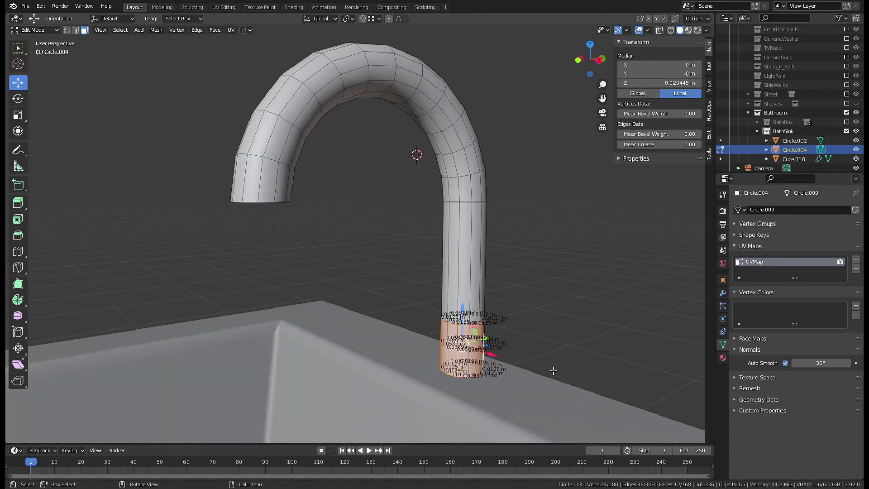
key(e)
key(Escape)
key(alt+s)
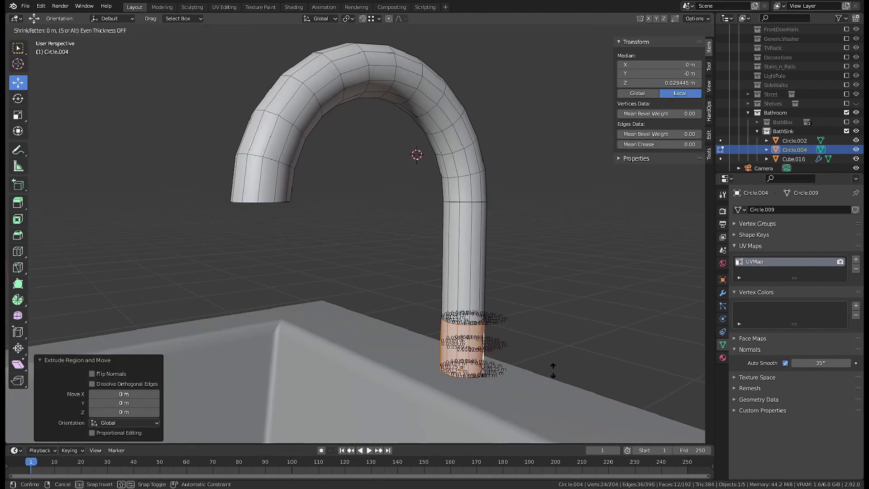
click(566, 368)
- Loop-cut the collar, extrude and fatten its lower faces for a second step, then exit Edit Mode
key(ctrl+r)
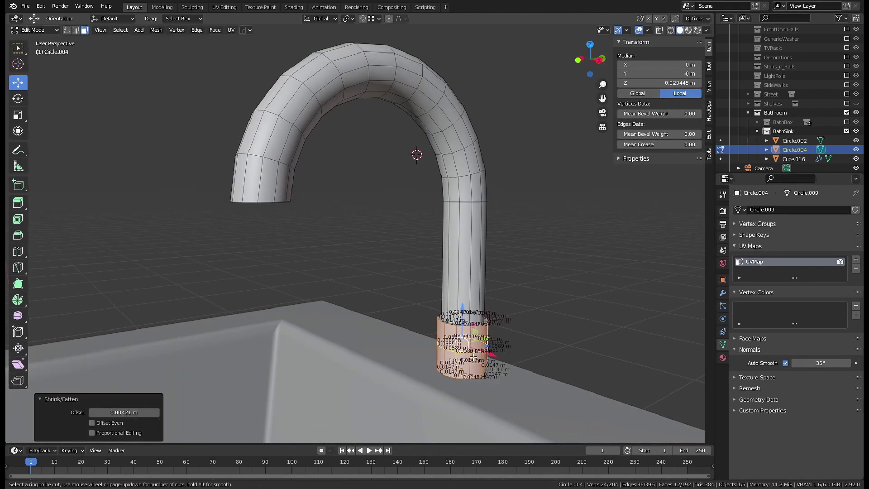
click(497, 363)
key(3)
key(e)
key(Escape)
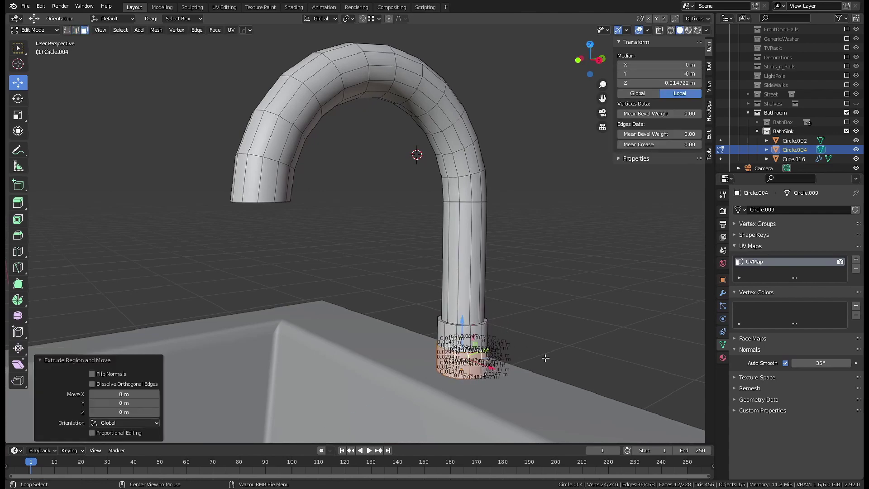
key(alt+s)
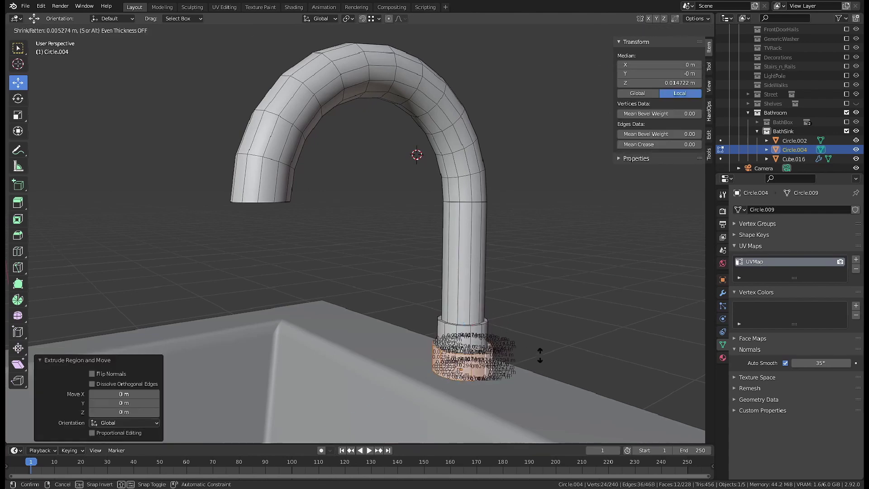
click(541, 356)
key(Tab)
mouse_move(540, 356)
middle_down()
mouse_move(515, 287)
mouse_move(493, 265)
middle_up()
- Add a 0.05 m Bevel modifier with 2 segments and a 35° angle limit to the faucet
click(723, 293)
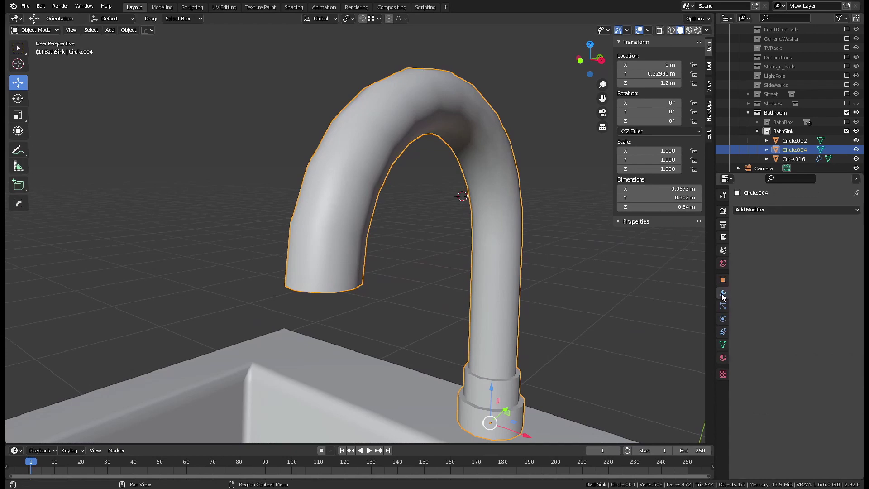
click(756, 210)
click(679, 247)
click(827, 283)
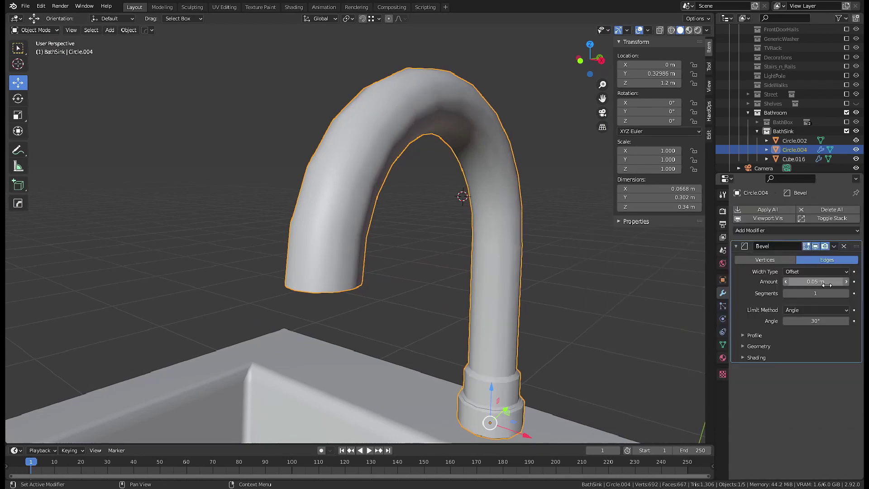
text(2)
key(Return)
key(Return)
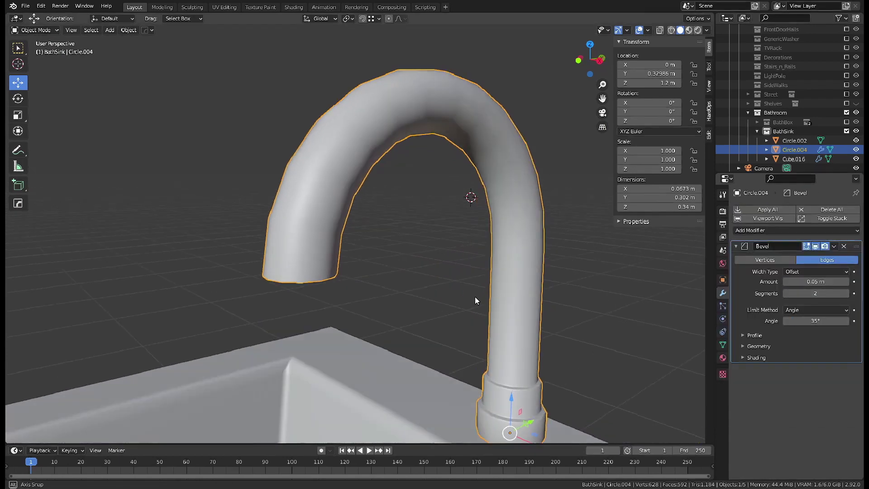
scroll(474, 297, up, 5)
scroll(414, 239, down, 6)
scroll(431, 230, up, 3)
scroll(474, 323, up, 4)
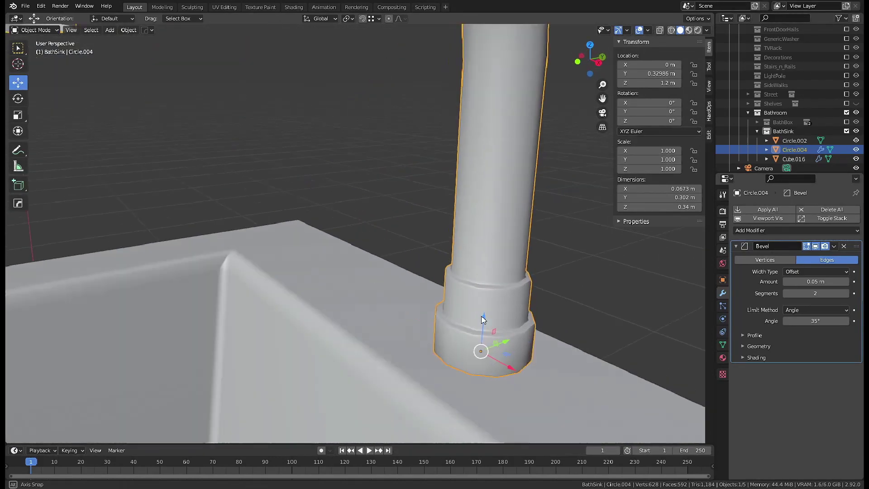
scroll(425, 251, down, 6)
- Check the faucet in top view and create a BathSink 1 collection under BathSink
mouse_move(426, 251)
middle_down()
mouse_move(498, 355)
mouse_move(362, 289)
mouse_move(437, 273)
mouse_move(401, 280)
mouse_move(374, 351)
mouse_move(403, 253)
mouse_move(403, 307)
mouse_move(421, 279)
mouse_move(339, 317)
mouse_move(375, 188)
mouse_move(333, 175)
middle_up()
key(KP_7)
key(Tab)
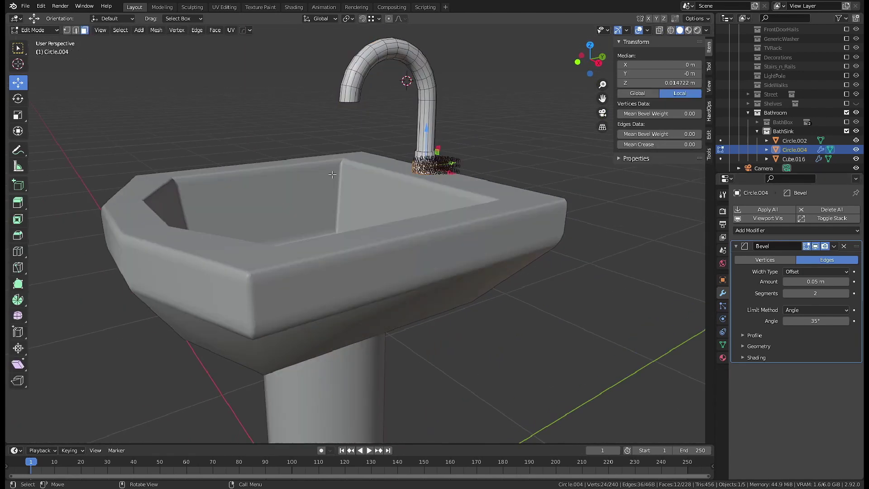
key(Tab)
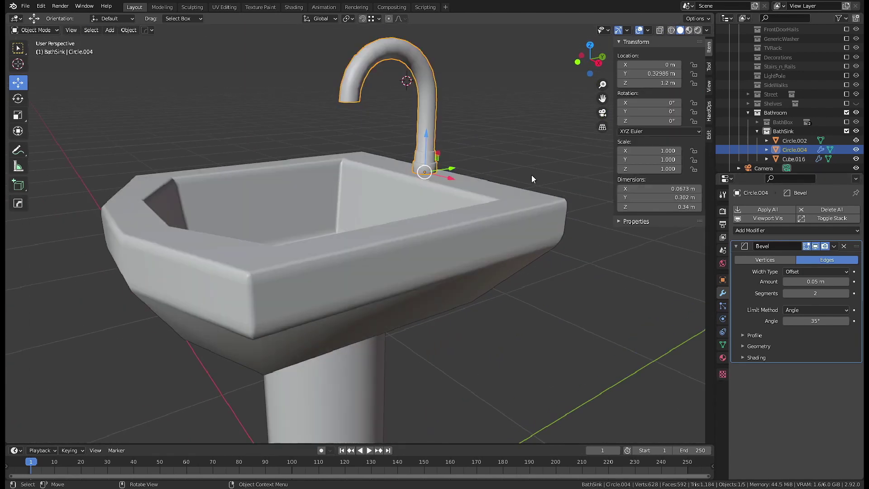
key(c)
scroll(808, 138, down, 2)
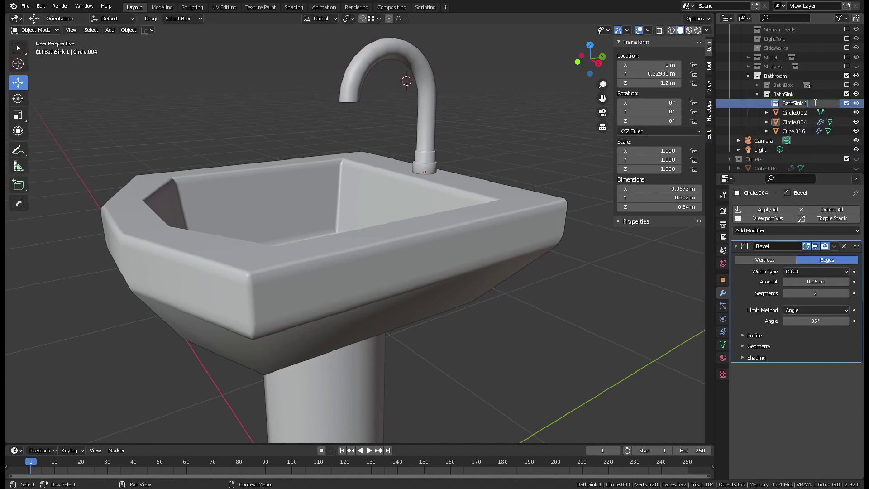
- Duplicate the sink's parts into a BathSink Bk backup collection and exclude it from the scene
click(793, 113)
shift+click(793, 131)
key(shift+d)
key(Escape)
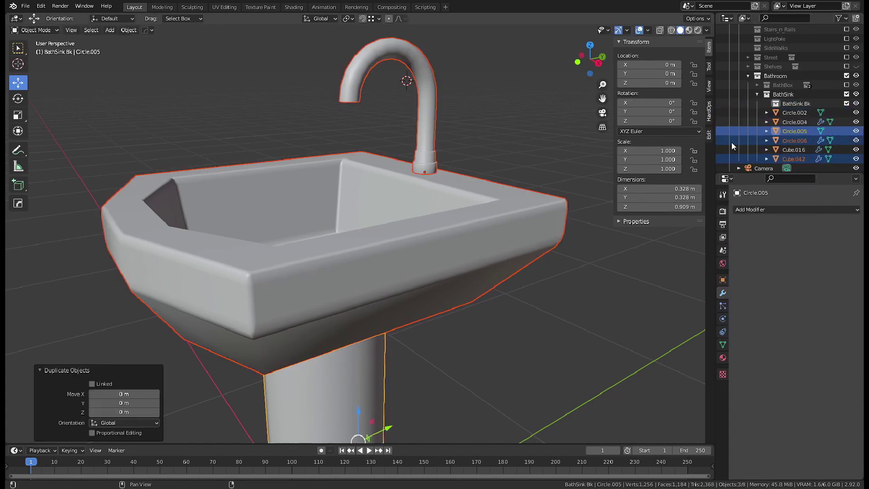
drag(797, 141, 802, 107)
click(847, 103)
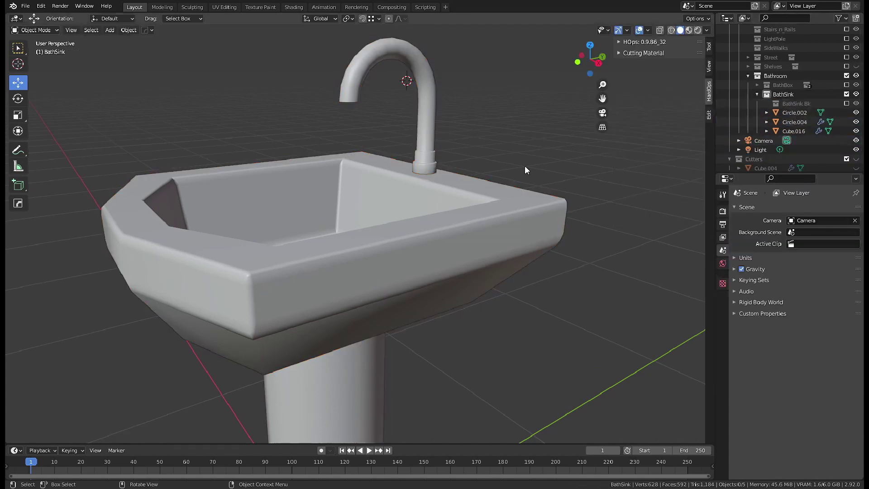
- Select the faucet and operate on its Bevel modifier, viewing the whole pedestal sink
click(794, 122)
click(767, 209)
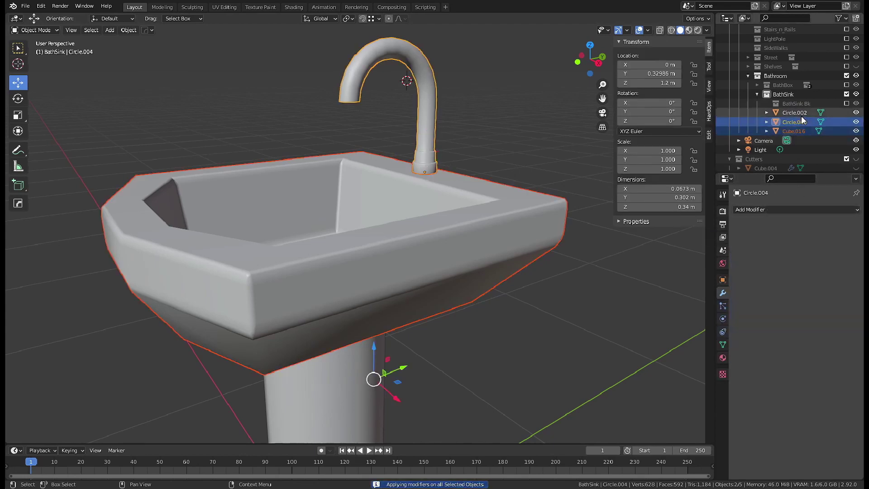
middle_drag(457, 212, 478, 210)
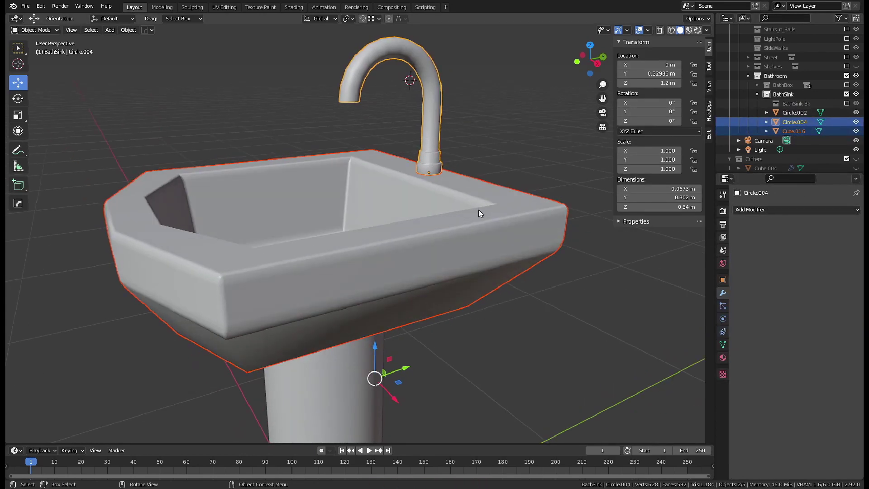
shift+scroll(479, 210, down, 5)
mouse_move(410, 231)
middle_down()
mouse_move(352, 194)
mouse_move(362, 201)
middle_up()
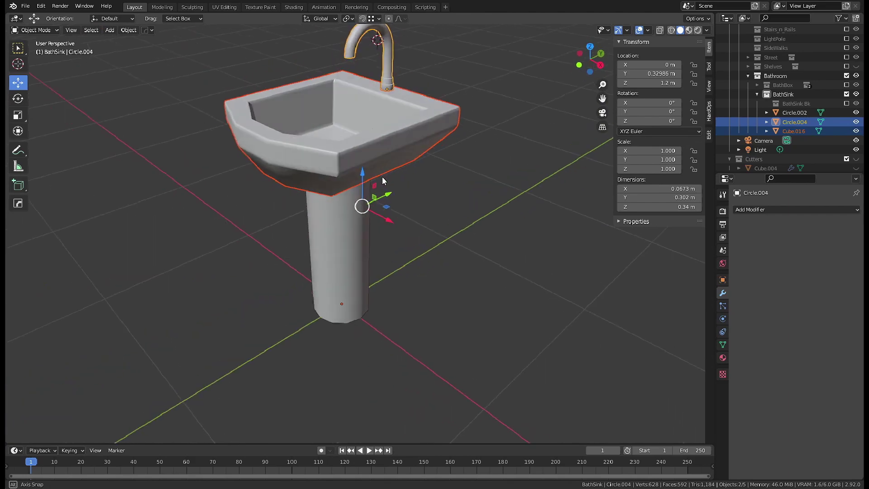
- Join the faucet, basin and pedestal with Ctrl+J, then undo the join to keep them separate
click(801, 113)
ctrl+click(794, 132)
ctrl+click(800, 113)
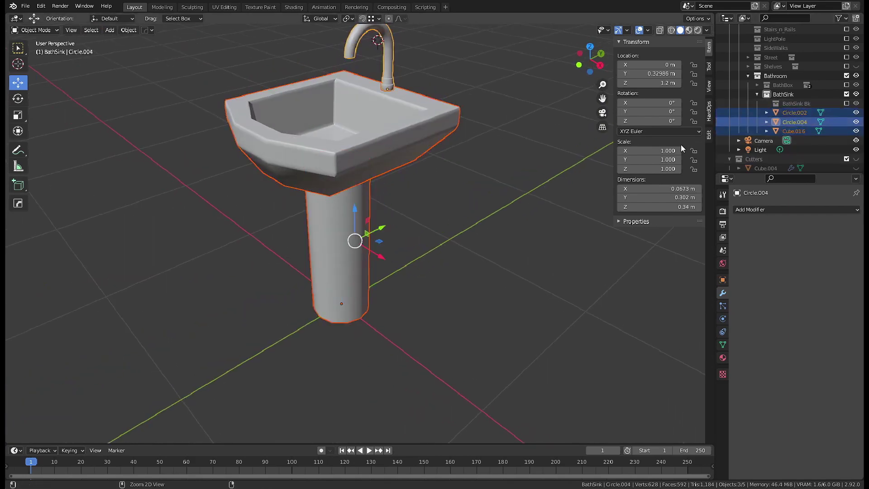
key(ctrl+j)
mouse_move(504, 199)
middle_down()
mouse_move(393, 155)
mouse_move(468, 156)
mouse_move(446, 193)
middle_up()
scroll(446, 189, up, 5)
key(ctrl+z)
key(ctrl+z)
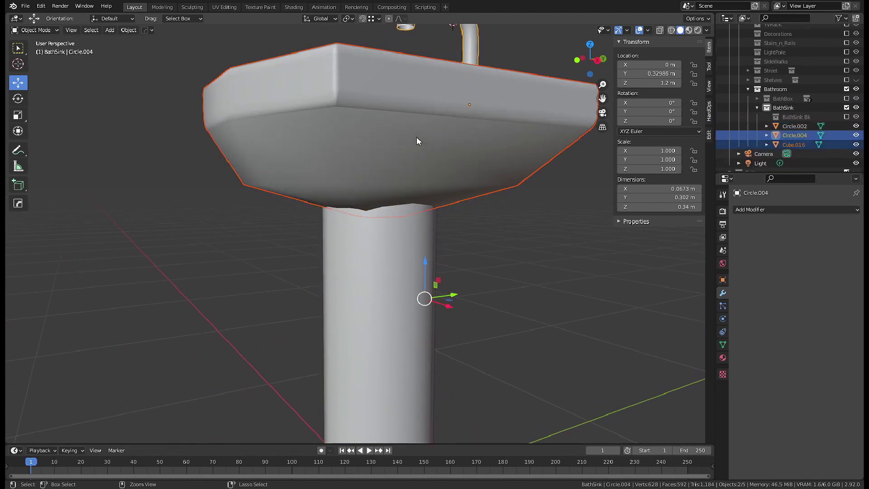
key(ctrl+z)
- Select the basin object (Cube.016) and orbit around it
scroll(377, 70, down, 4)
click(792, 143)
scroll(378, 123, up, 5)
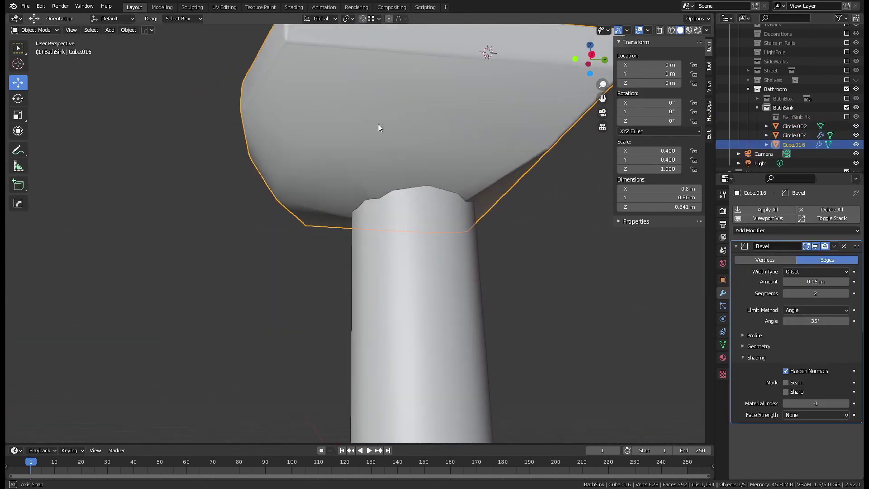
mouse_move(379, 123)
middle_down()
mouse_move(317, 161)
mouse_move(322, 144)
mouse_move(285, 110)
mouse_move(375, 118)
middle_up()
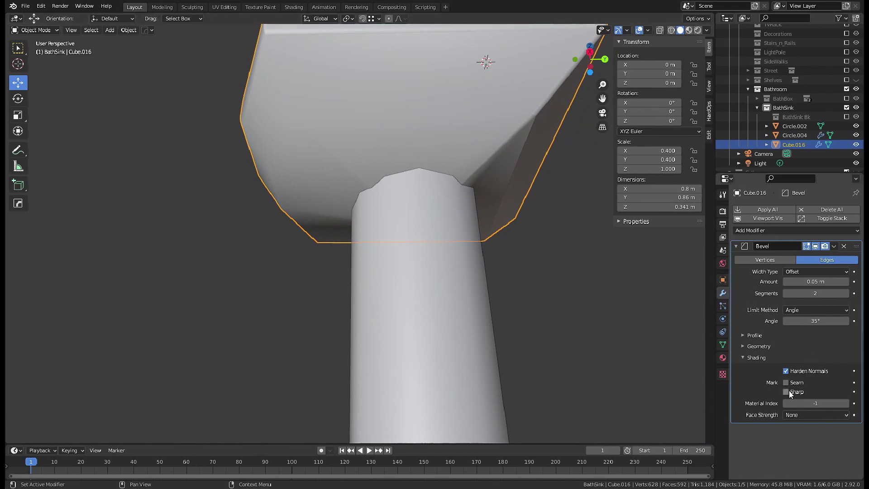
- In Edit Mode, toggle Clamp Overlap and enable Loop Slide in the basin's Bevel geometry options
click(758, 358)
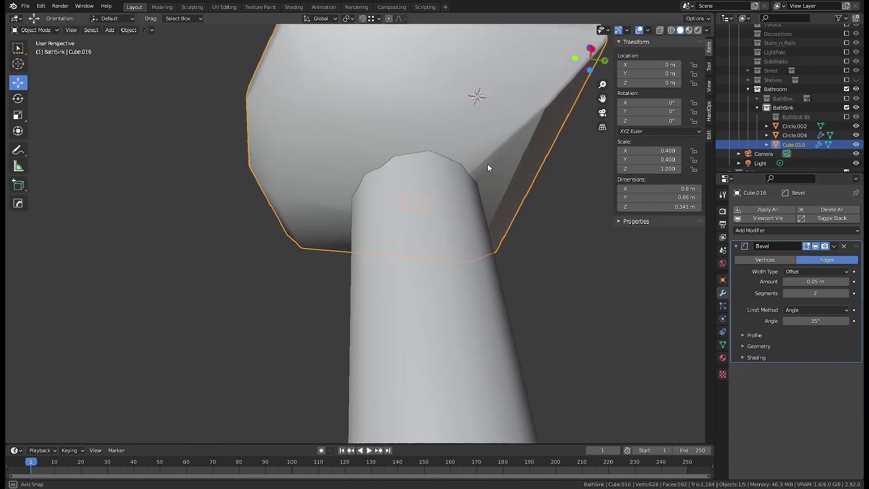
key(Tab)
mouse_move(488, 164)
middle_down()
mouse_move(572, 220)
mouse_move(566, 172)
middle_up()
click(755, 335)
click(759, 375)
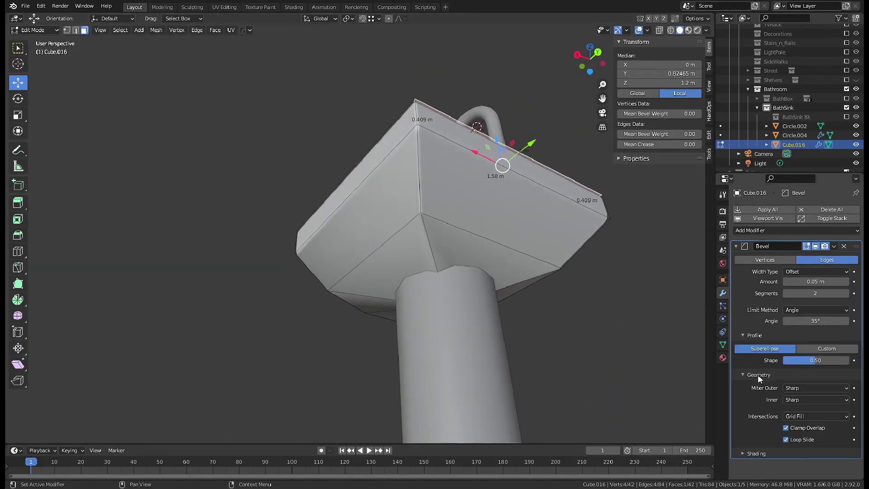
click(791, 427)
click(792, 439)
click(769, 379)
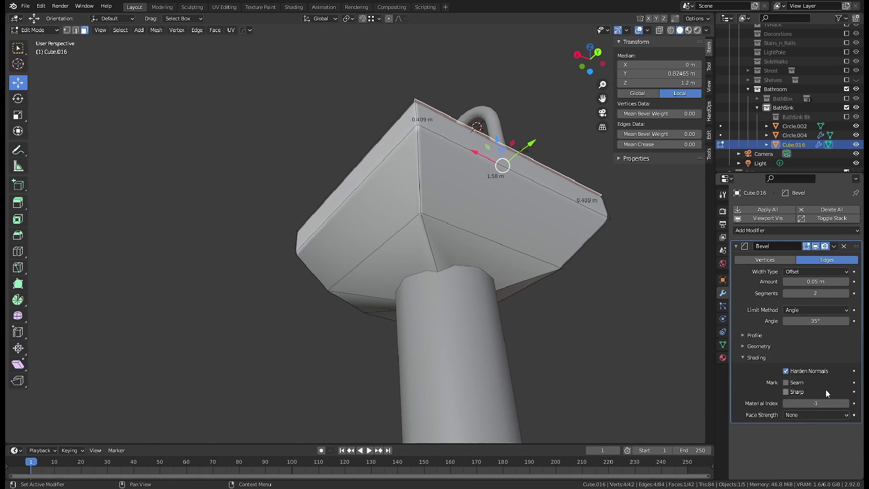
click(759, 357)
middle_drag(566, 203, 576, 315)
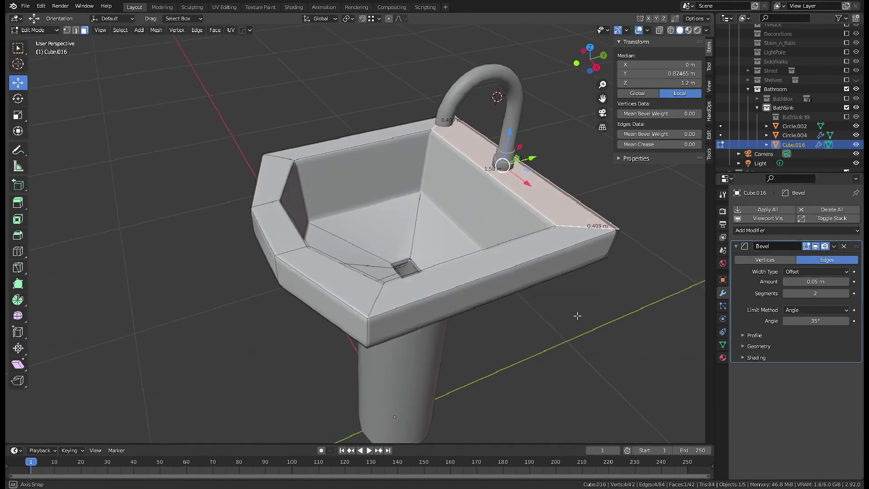
- Set the bevel Width Type to Offset and raise the Amount to 0.03 m
click(813, 272)
click(800, 272)
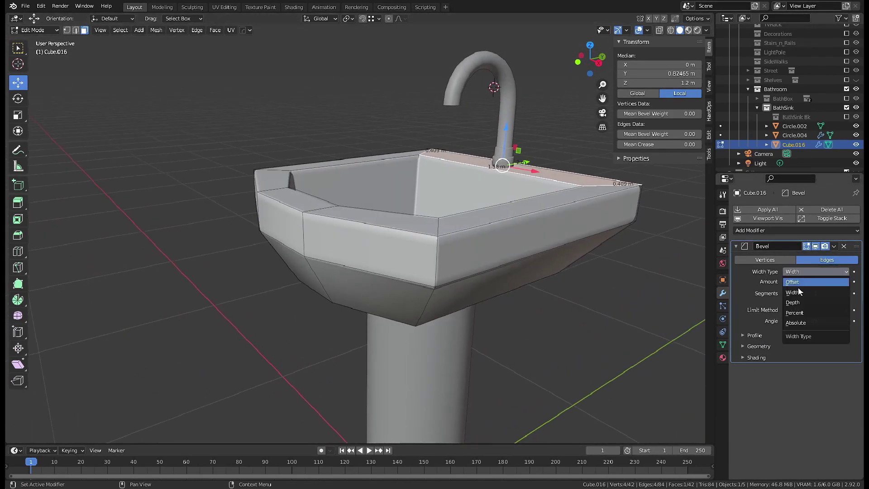
click(797, 303)
click(797, 272)
click(796, 313)
click(798, 272)
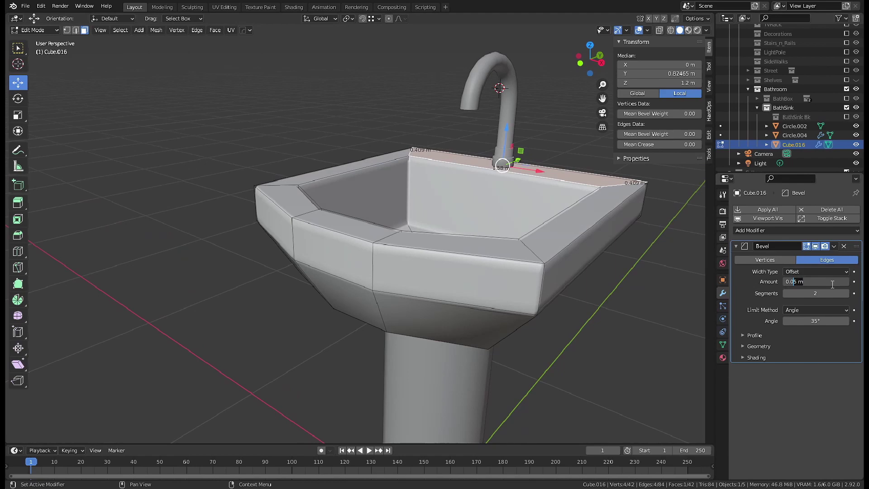
drag(814, 281, 815, 282)
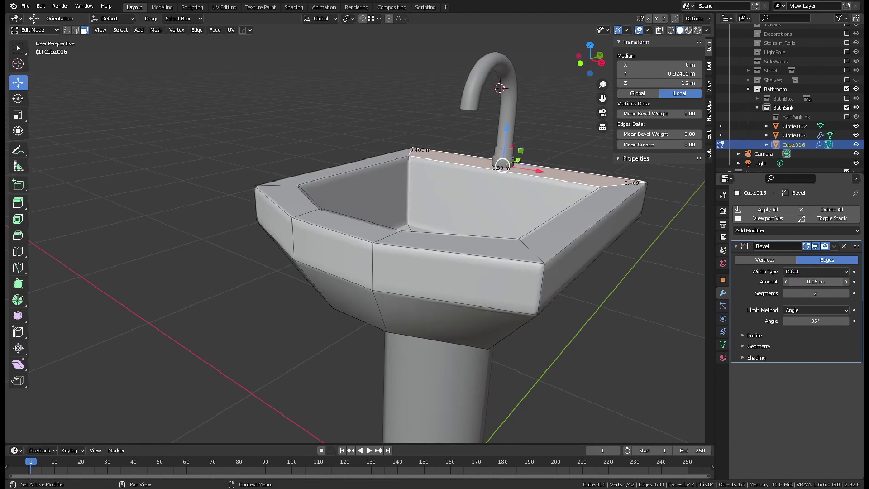
mouse_move(543, 285)
middle_down()
mouse_move(413, 309)
mouse_move(446, 311)
mouse_move(439, 227)
mouse_move(271, 214)
mouse_move(571, 208)
middle_up()
- Back in Object Mode, shrink the basin's bevel Amount to about 0.01 m (0.005, then 0.009)
key(Tab)
click(804, 281)
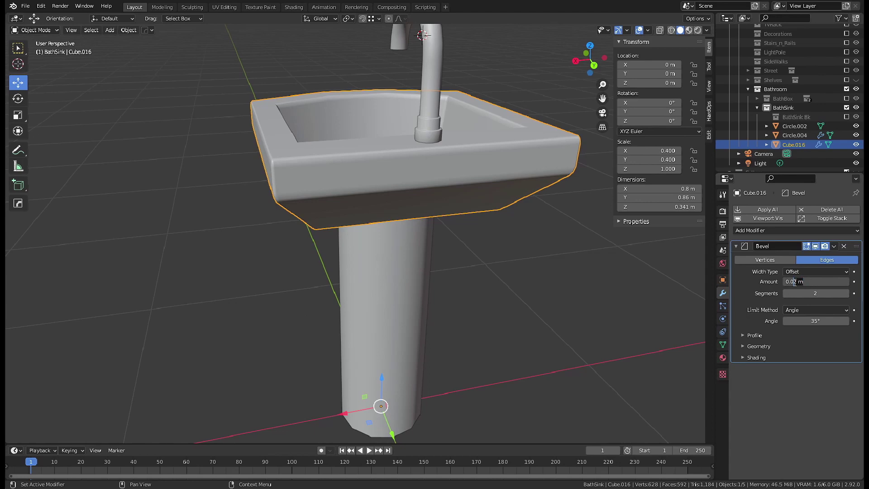
text(0.005)
key(Return)
middle_drag(476, 190, 531, 240)
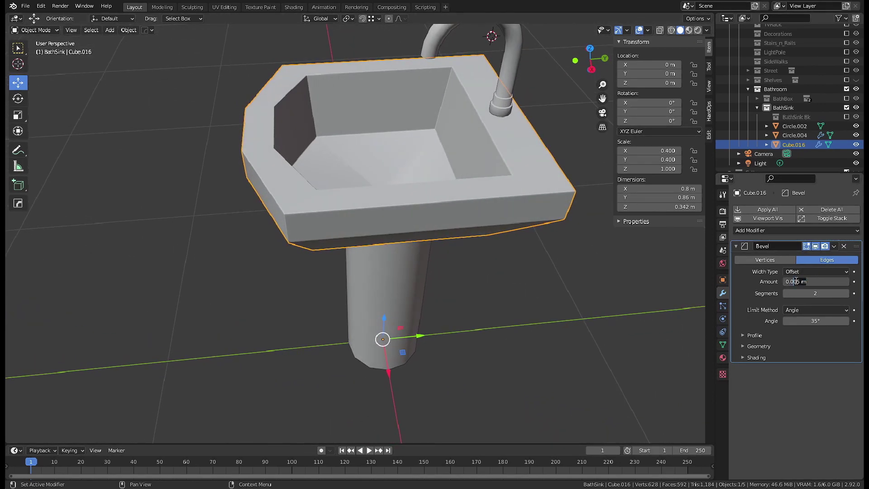
key(Return)
- Orbit around to the faucet and select it
scroll(311, 197, up, 3)
middle_drag(353, 151, 360, 212)
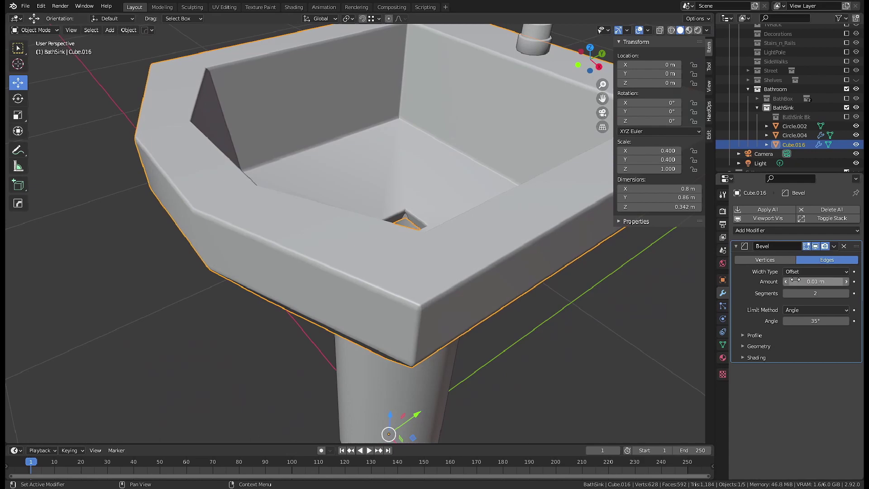
mouse_move(566, 271)
middle_down()
mouse_move(544, 300)
mouse_move(477, 251)
middle_up()
click(496, 113)
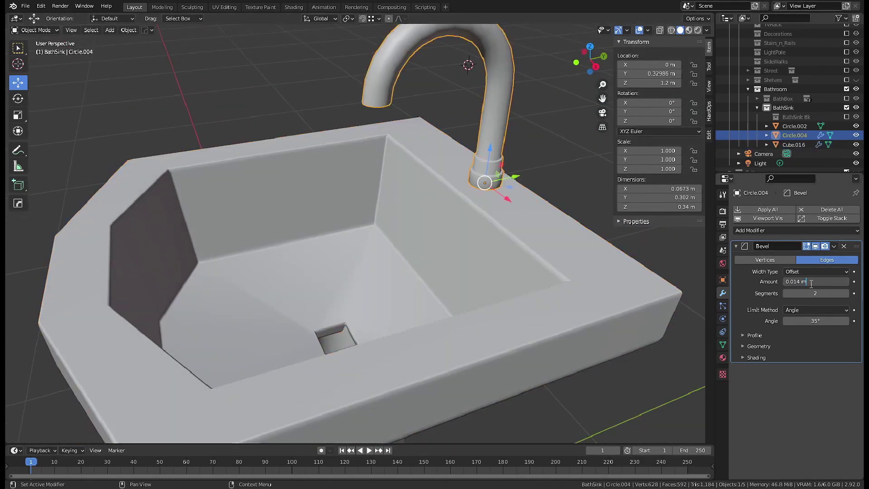
- Apply the bevel modifiers on the faucet and basin, and join faucet and pedestal into the basin
ctrl+click(786, 145)
click(768, 210)
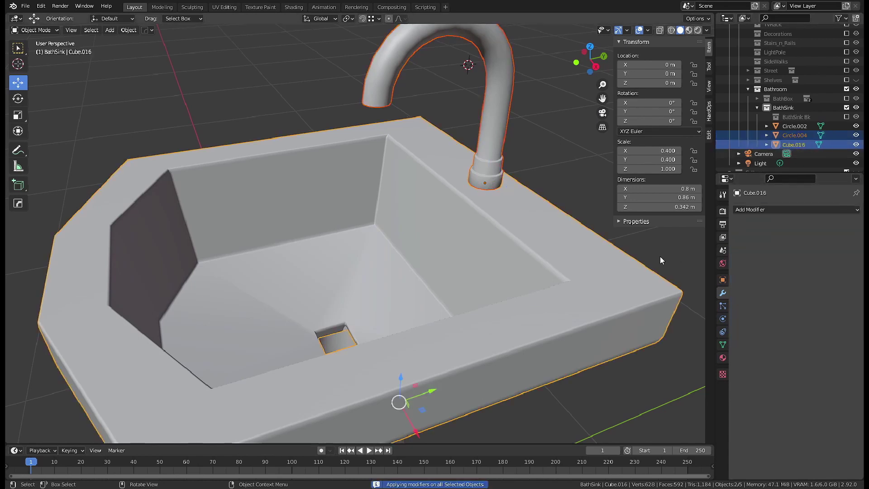
middle_drag(660, 256, 429, 292)
scroll(429, 293, down, 3)
mouse_move(361, 259)
middle_down()
mouse_move(498, 259)
mouse_move(501, 185)
mouse_move(528, 277)
mouse_move(379, 285)
mouse_move(333, 303)
mouse_move(347, 292)
middle_up()
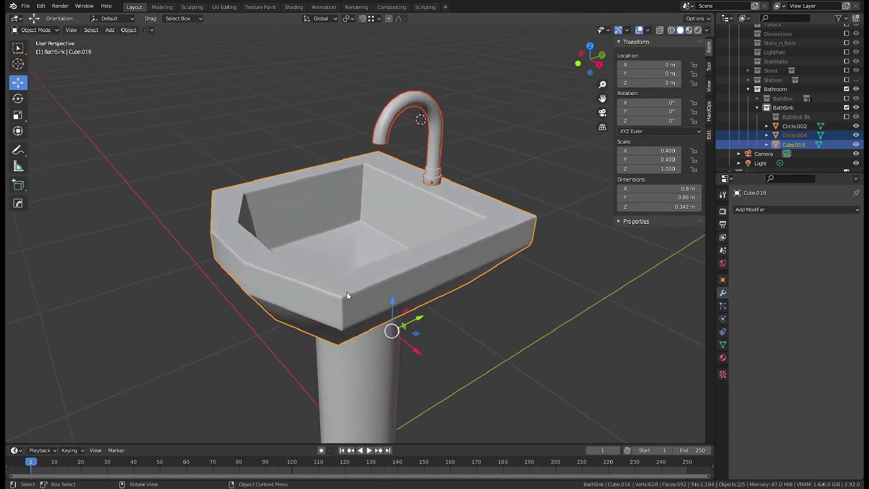
key(ctrl+j)
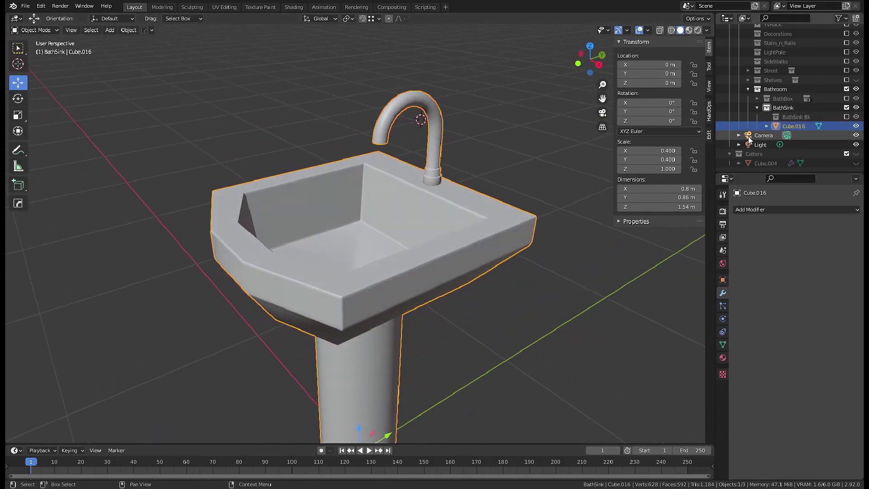
- Check normals by toggling the Face Orientation overlay on and off, and begin renaming the sink
right_click(431, 340)
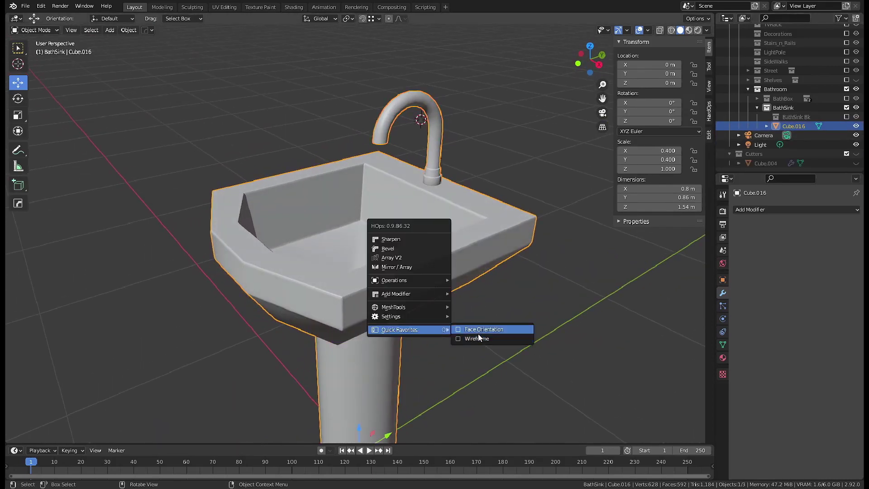
click(478, 334)
mouse_move(478, 333)
middle_down()
mouse_move(459, 263)
mouse_move(539, 186)
mouse_move(462, 206)
mouse_move(650, 316)
mouse_move(697, 220)
mouse_move(465, 317)
mouse_move(434, 302)
middle_up()
right_click(434, 303)
click(503, 303)
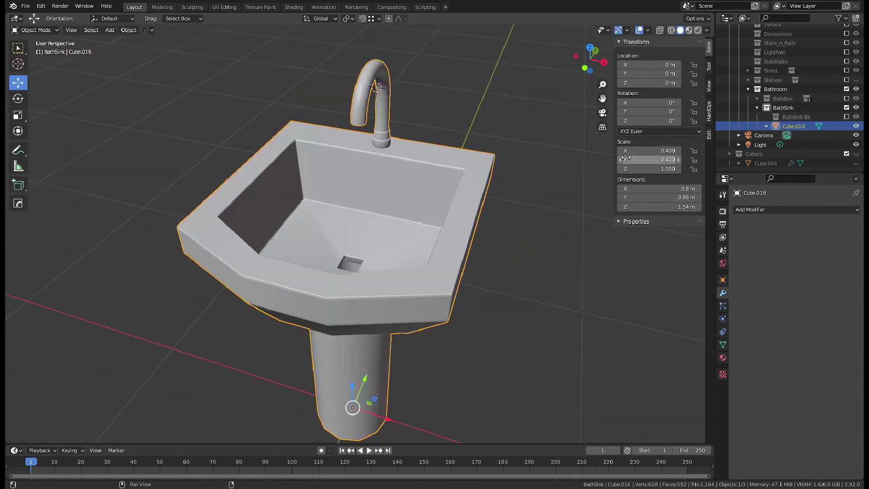
double_click(797, 126)
text(BathSink_01)
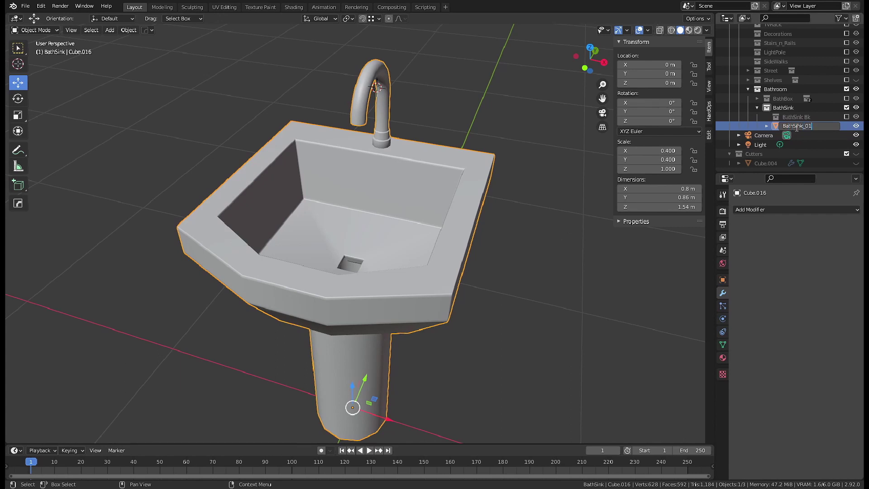
- Name the sink BathSink_01, duplicate it, and create a BathSink UVC collection inside BathSink
key(Return)
key(shift+d)
key(Escape)
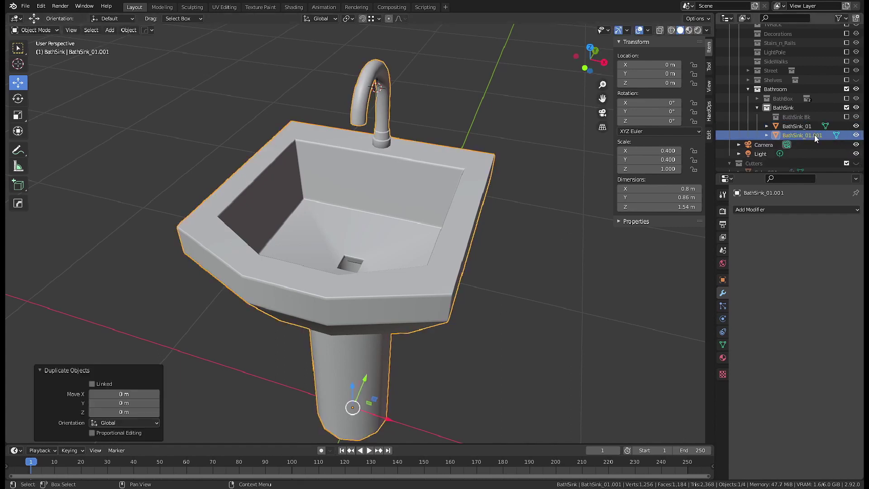
click(787, 108)
right_click(787, 107)
click(807, 121)
double_click(808, 126)
text(BathSink UVC)
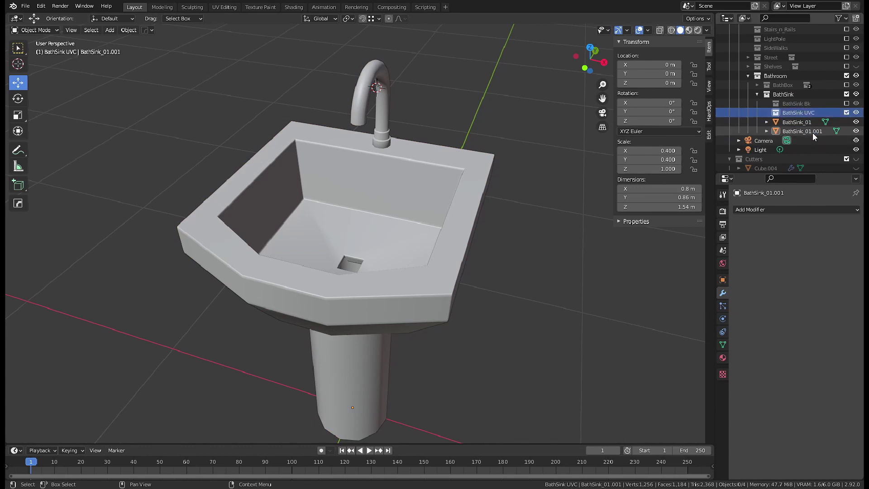
- Move the copy into BathSink UVC, delete that copy, and unhide BathSink_01
drag(802, 131, 799, 113)
double_click(823, 122)
text(UVC)
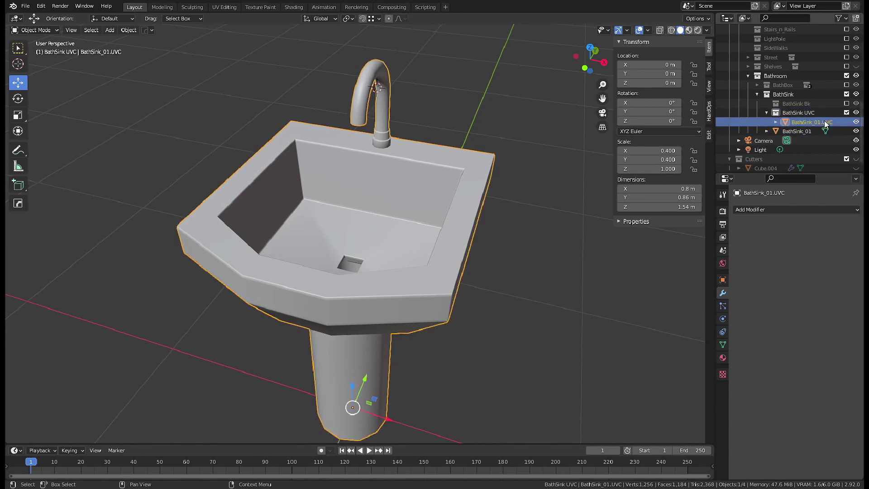
click(857, 130)
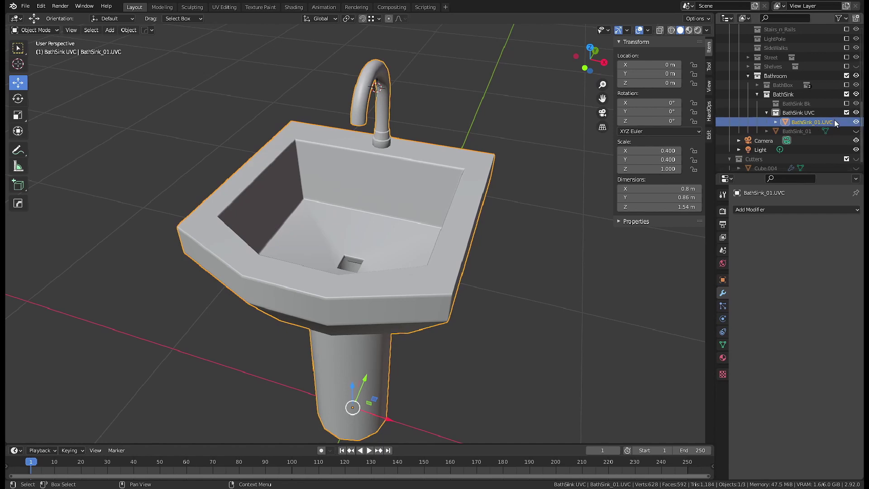
key(Delete)
click(856, 126)
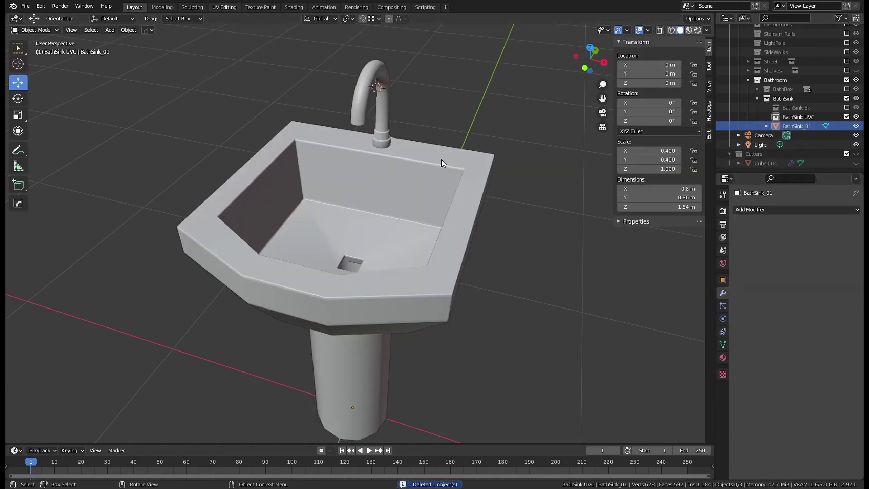
click(224, 7)
- Unwrap the sink with Smart UV Project and select the overlapping UV islands
key(u)
click(511, 271)
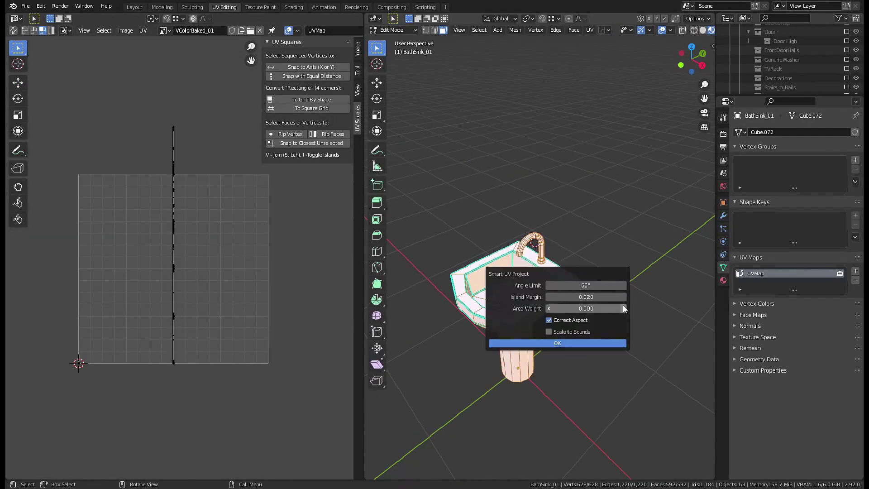
click(558, 344)
click(86, 31)
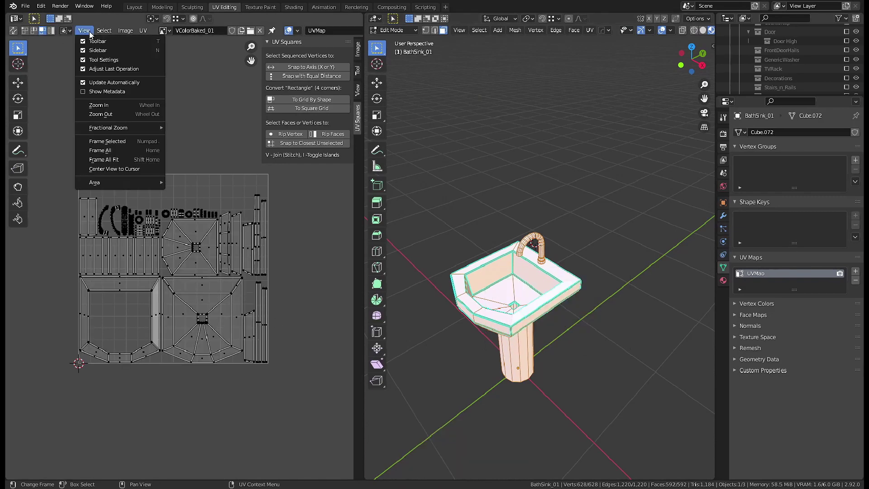
click(144, 160)
scroll(195, 215, up, 4)
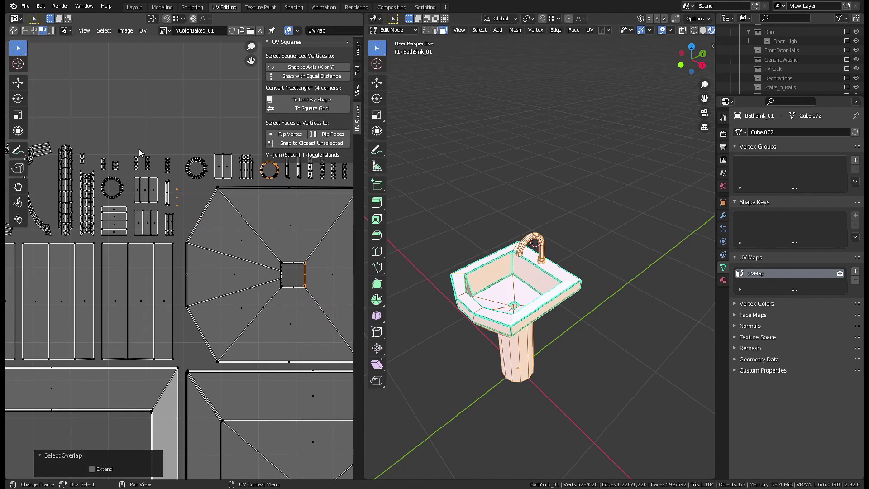
scroll(213, 213, up, 3)
scroll(213, 214, up, 3)
scroll(157, 355, down, 6)
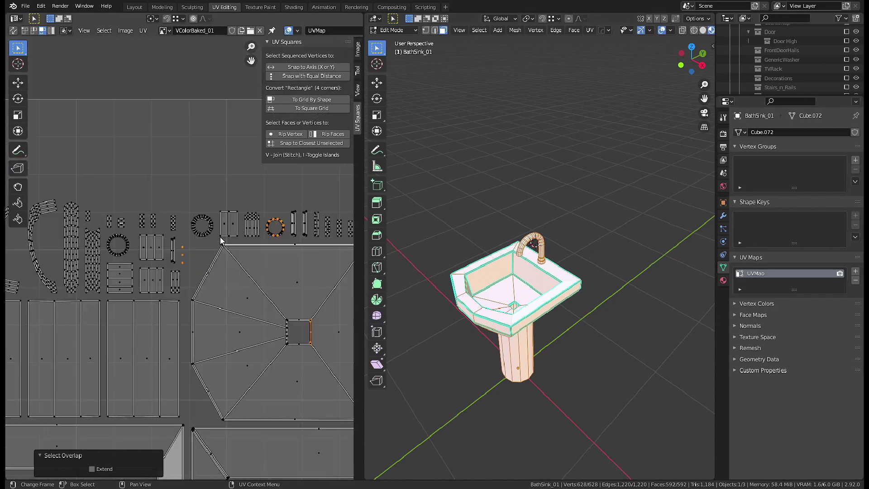
- Enable UV Sync Selection and reselect the overlapping UVs to locate them on the mesh
click(13, 30)
click(174, 107)
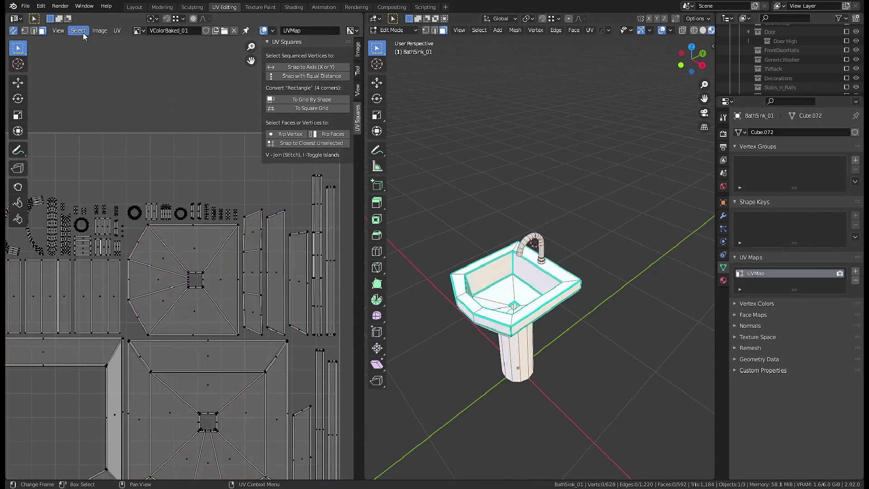
click(78, 31)
click(131, 161)
mouse_move(452, 272)
middle_down()
mouse_move(522, 216)
mouse_move(613, 294)
mouse_move(591, 355)
mouse_move(537, 254)
mouse_move(508, 224)
mouse_move(577, 266)
mouse_move(523, 248)
mouse_move(530, 236)
middle_up()
key(g)
right_click(523, 215)
scroll(613, 295, up, 5)
scroll(562, 261, down, 4)
scroll(530, 235, up, 3)
scroll(536, 221, up, 3)
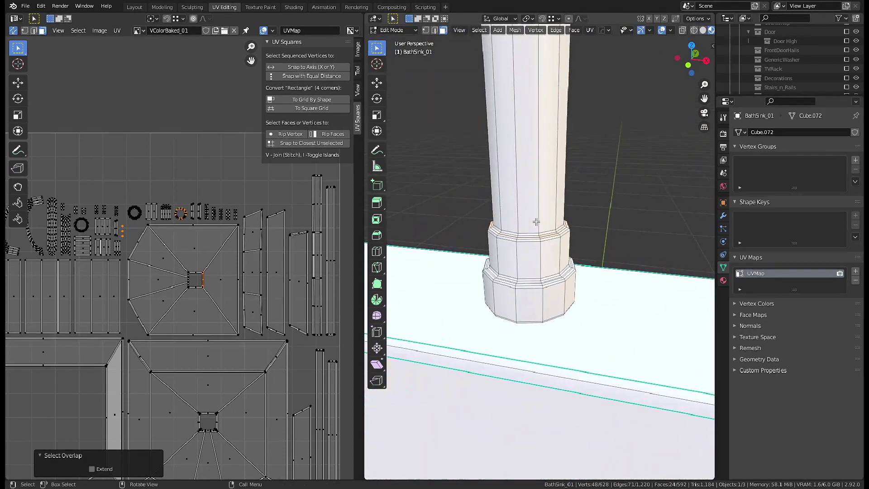
- Mark a seam along an edge loop around the pedestal
key(2)
alt+click(514, 207)
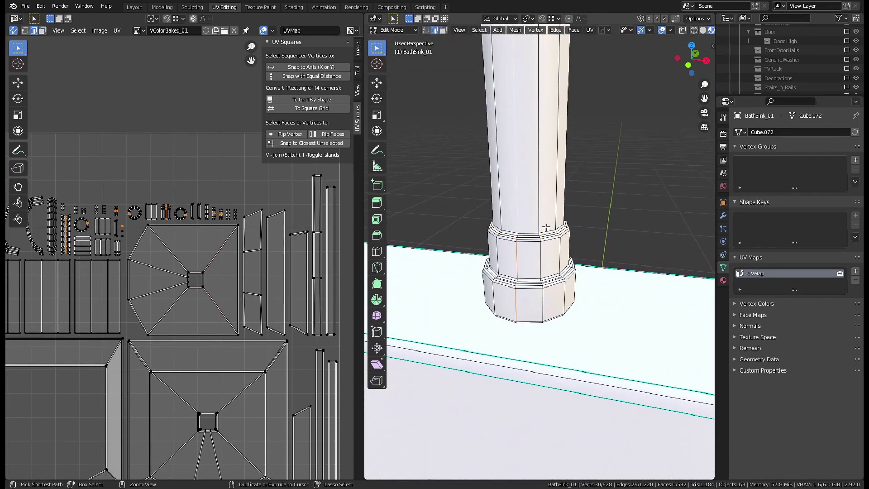
right_click(546, 227)
click(521, 374)
scroll(548, 240, down, 4)
- Smart UV Project the whole mesh and select any overlapping UVs to find the problem area
key(a)
scroll(550, 241, down, 2)
key(u)
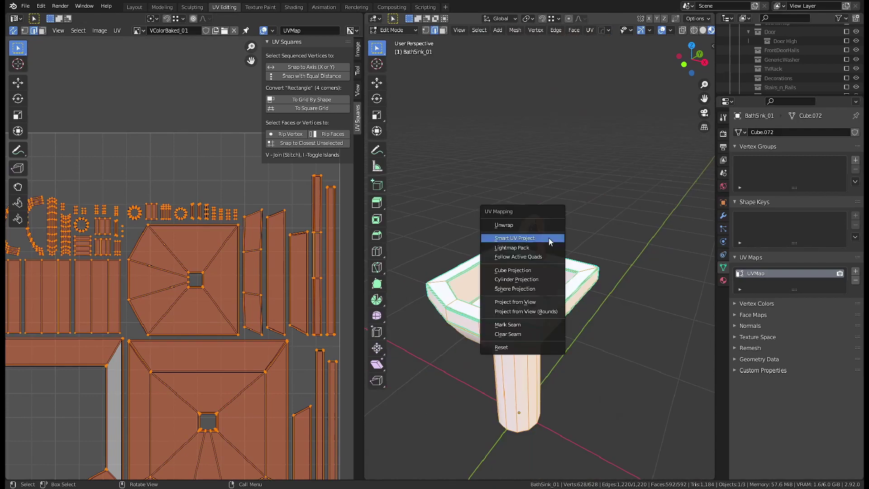
click(551, 242)
click(522, 309)
key(alt+a)
click(79, 31)
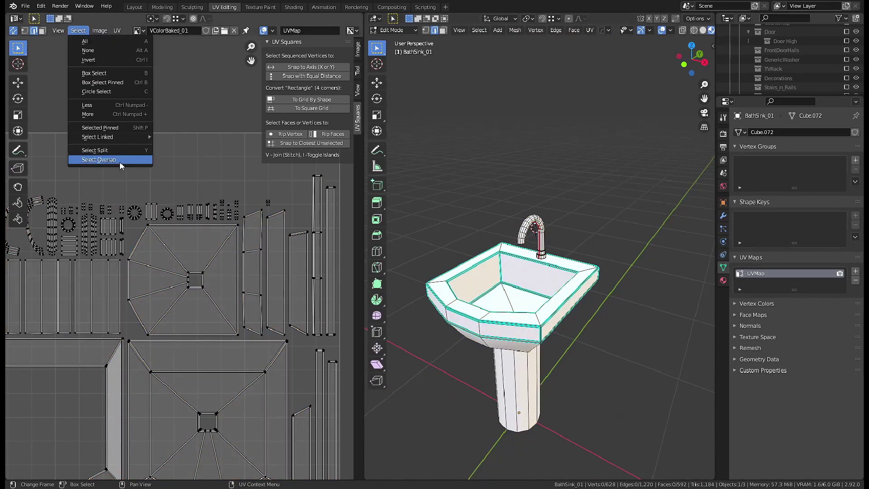
click(99, 160)
key(KP_Decimal)
key(KP_Decimal)
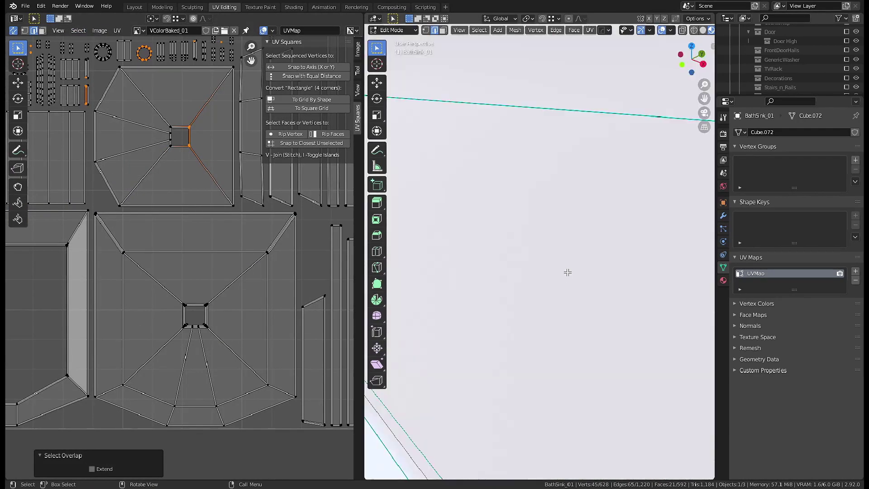
- Select all faces and Merge By Distance to remove the 12 duplicate vertices
scroll(568, 273, down, 5)
middle_drag(567, 272, 588, 263)
scroll(497, 178, up, 4)
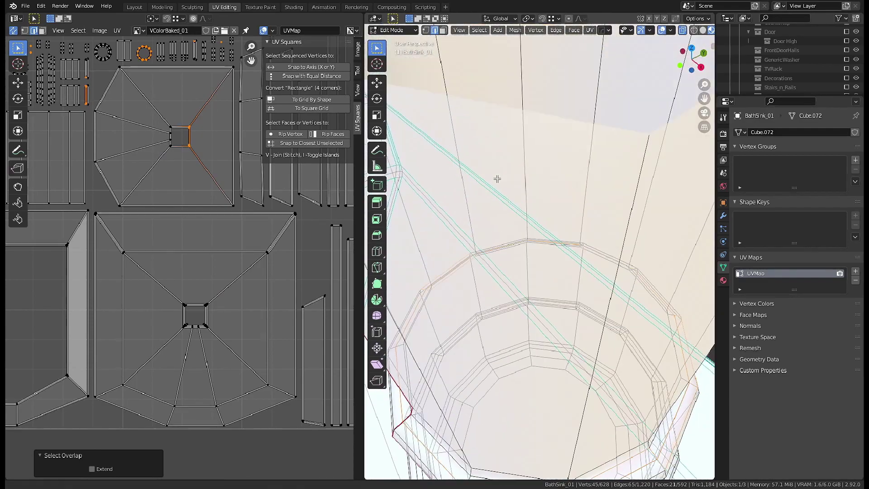
scroll(497, 178, down, 3)
key(3)
click(597, 159)
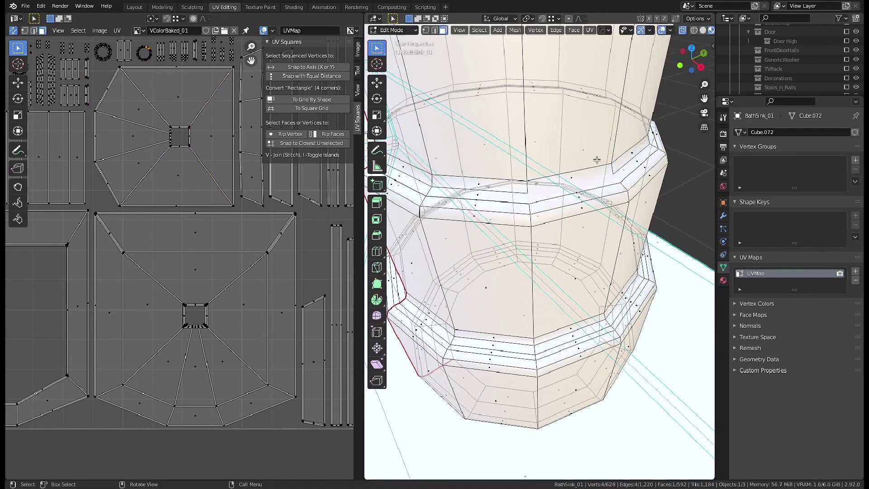
key(a)
key(m)
click(561, 215)
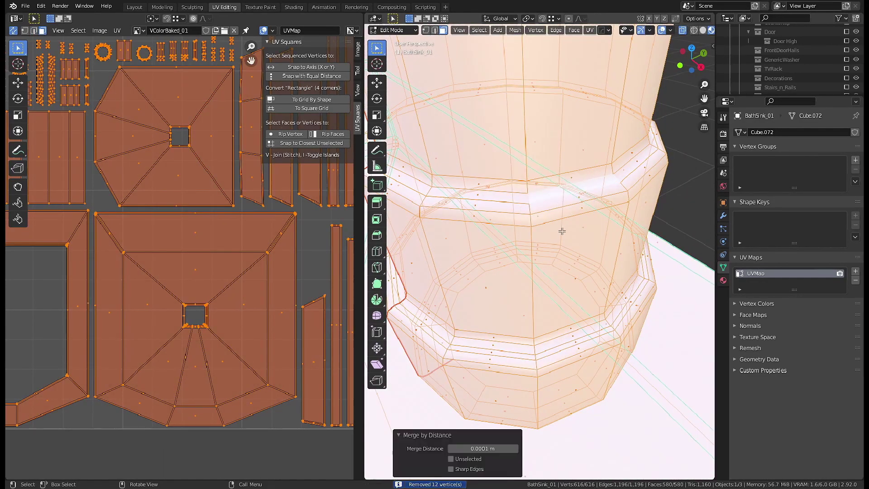
- After merging, unwrap again with Smart UV Project and recheck for overlapping UVs
scroll(562, 233, down, 8)
middle_drag(562, 233, 520, 235)
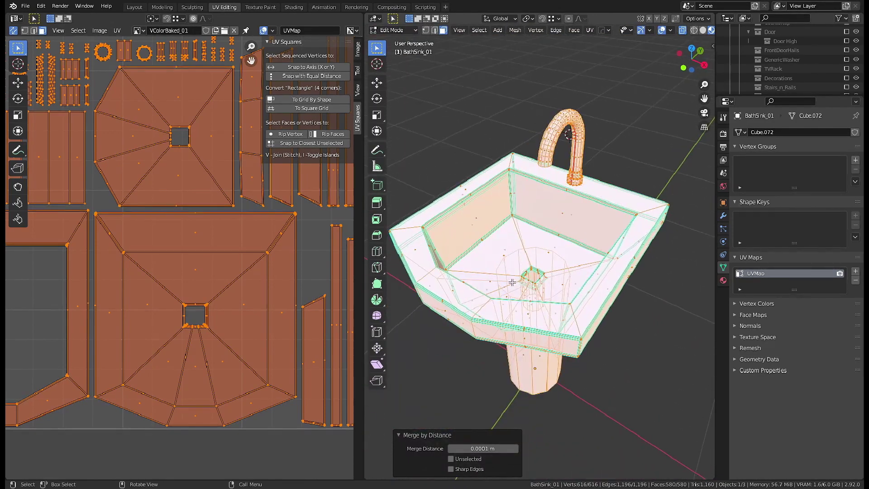
scroll(236, 188, down, 3)
middle_drag(236, 188, 263, 189)
key(u)
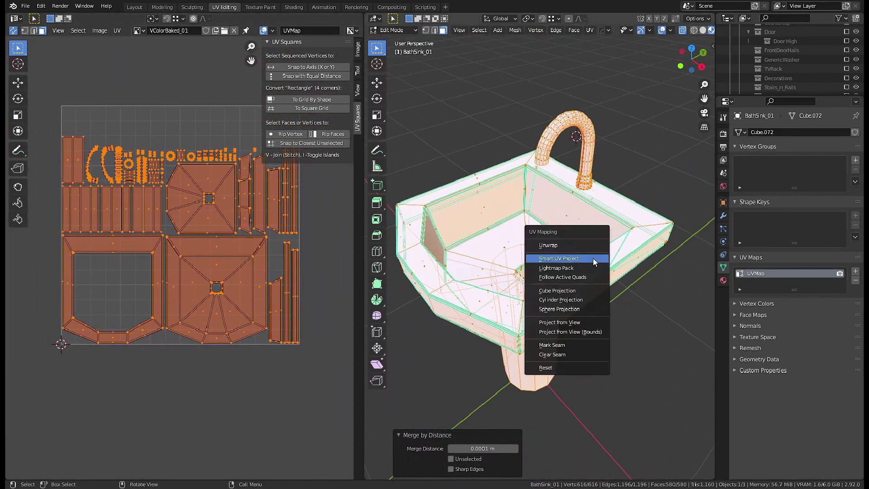
click(593, 269)
click(226, 183)
click(78, 30)
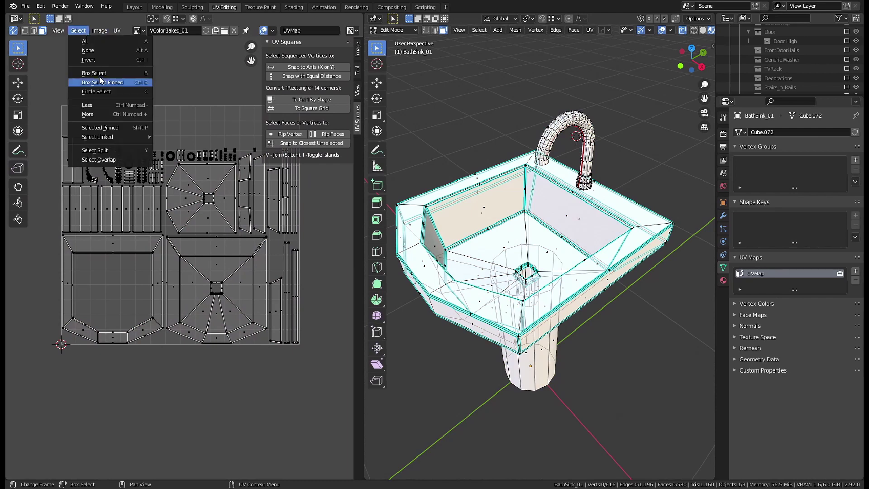
click(110, 162)
key(KP_Decimal)
- Run a final Smart UV Project, confirm no overlaps, and return to Layout with BathSink_01 selected
click(479, 30)
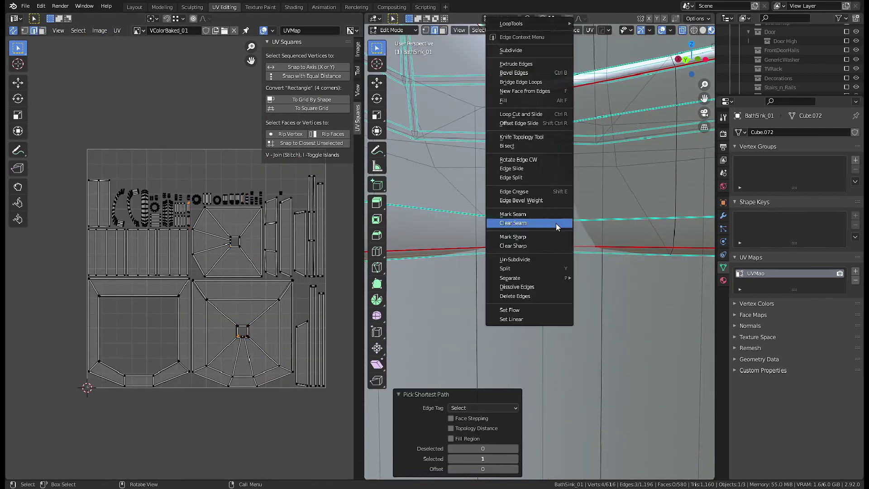
click(556, 223)
key(u)
click(621, 246)
click(620, 319)
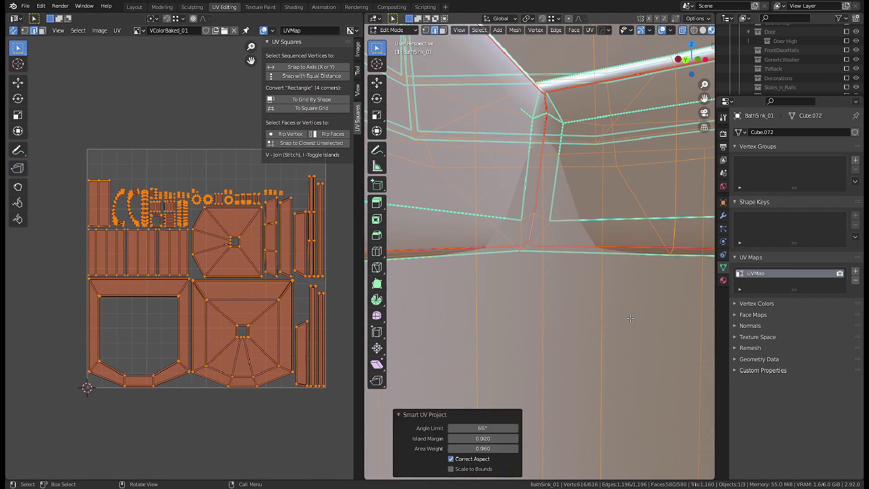
key(alt+a)
click(119, 35)
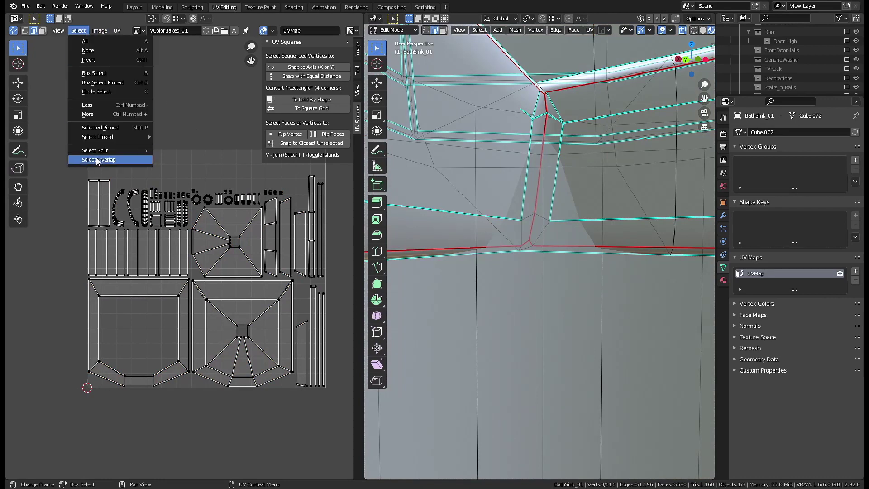
click(145, 151)
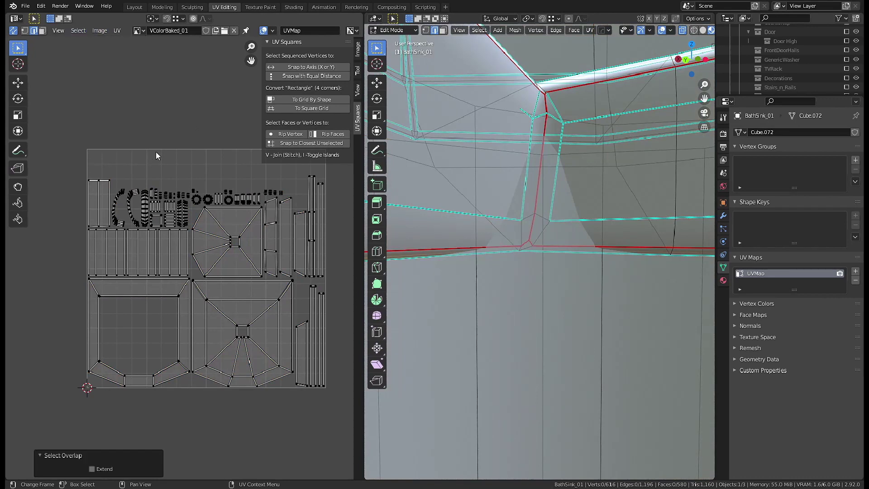
click(134, 7)
click(835, 127)
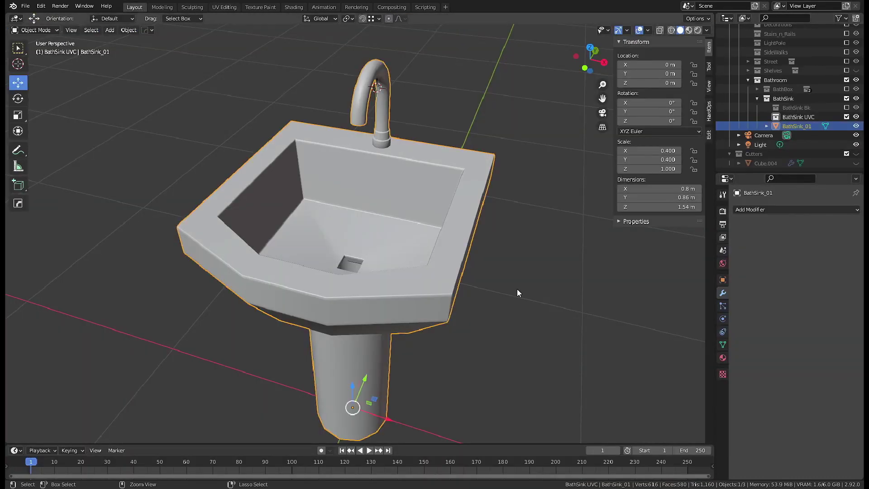
- Duplicate the sink in place as BathSink_01.UVC inside the BathSink UVC collection
key(shift+d)
right_click(484, 278)
double_click(825, 132)
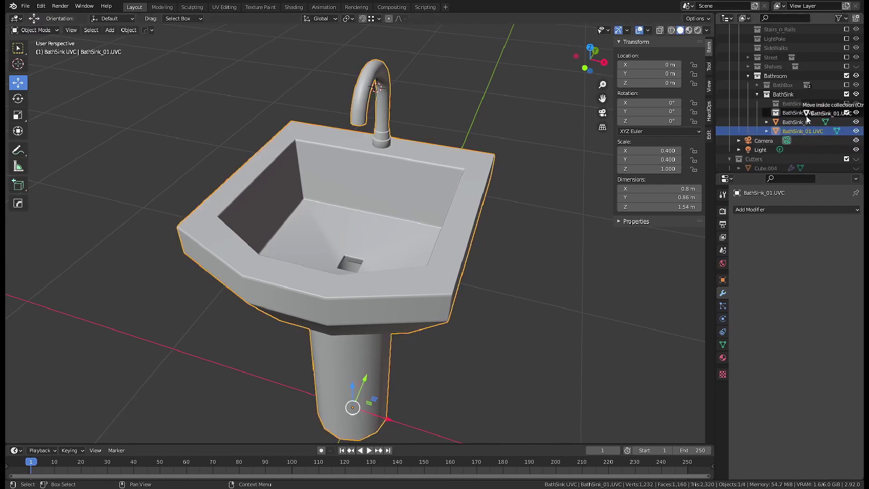
drag(810, 131, 806, 113)
- Enter Edit Mode on the copy and select only the faucet's geometry
key(ctrl+Tab)
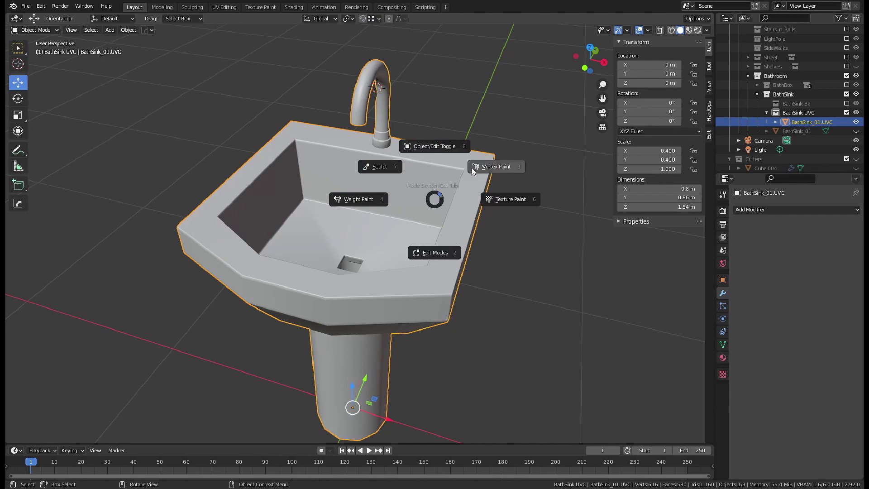
key(Escape)
key(Tab)
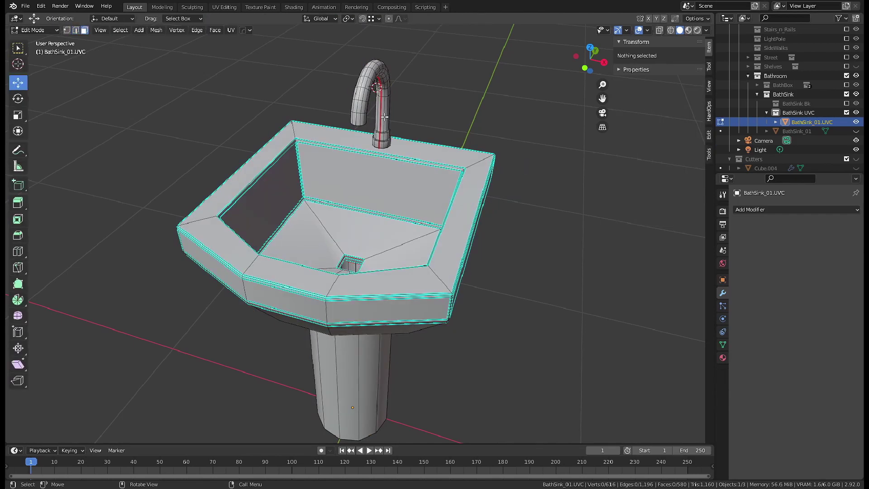
key(l)
right_click(553, 207)
click(575, 228)
mouse_move(561, 194)
middle_down()
mouse_move(511, 156)
mouse_move(556, 194)
middle_up()
click(557, 194)
right_click(557, 194)
click(561, 195)
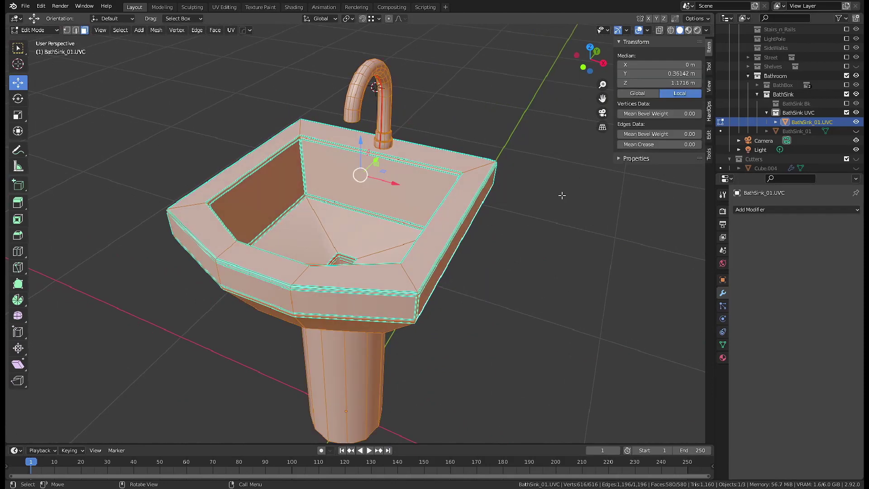
key(alt+a)
- Fill the selected faucet with red vertex colour in Vertex Paint
key(l)
key(ctrl+Tab)
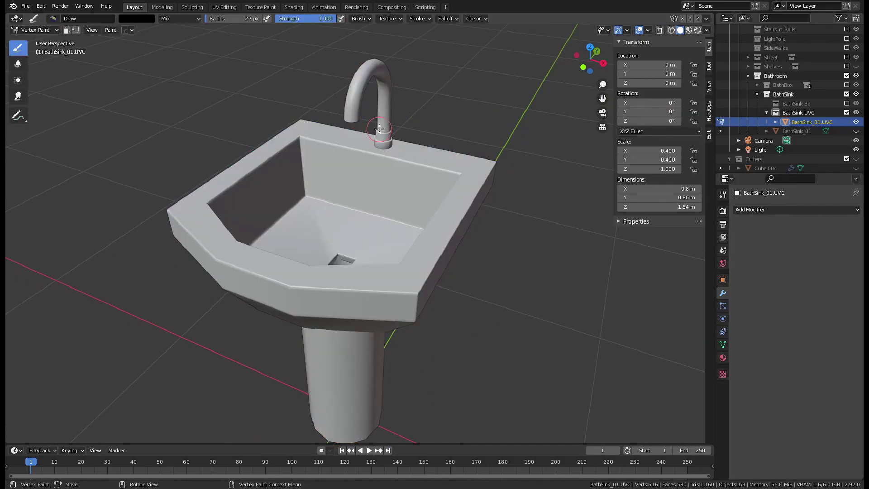
click(737, 462)
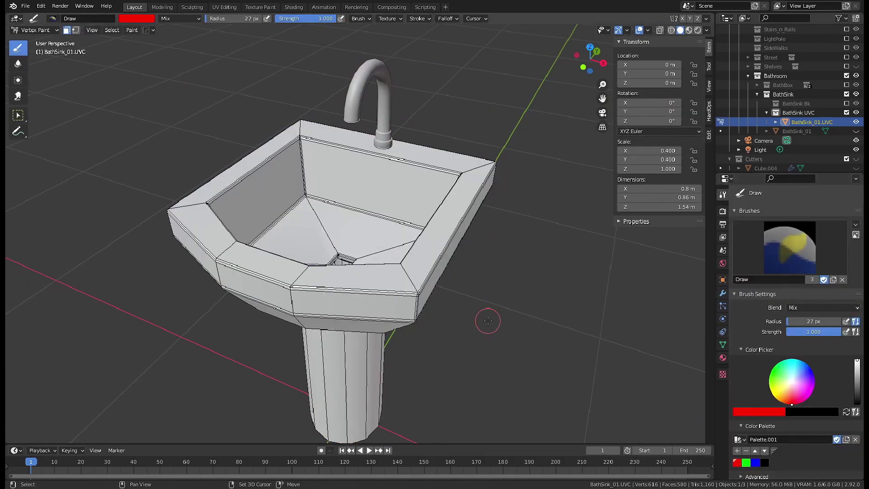
key(shift+k)
key(shift+k)
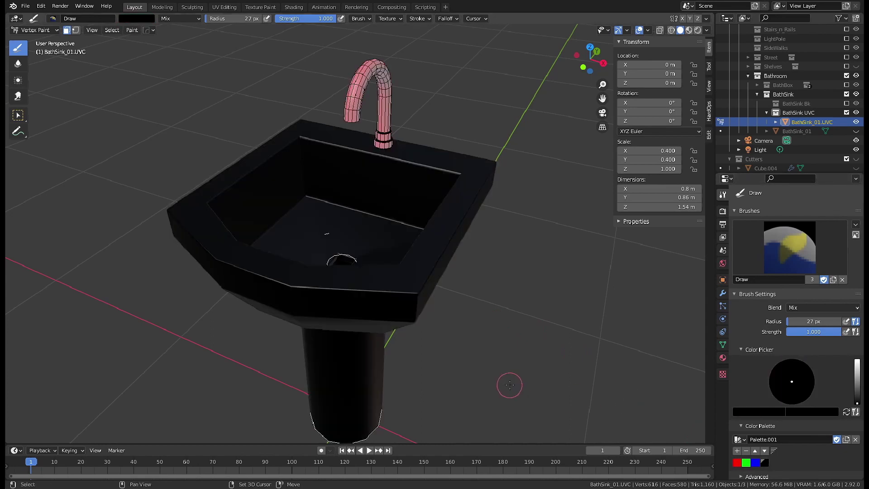
- Check the black-painted sink from below and return it to Object Mode
mouse_move(509, 383)
middle_down()
mouse_move(498, 257)
mouse_move(508, 281)
mouse_move(380, 321)
middle_up()
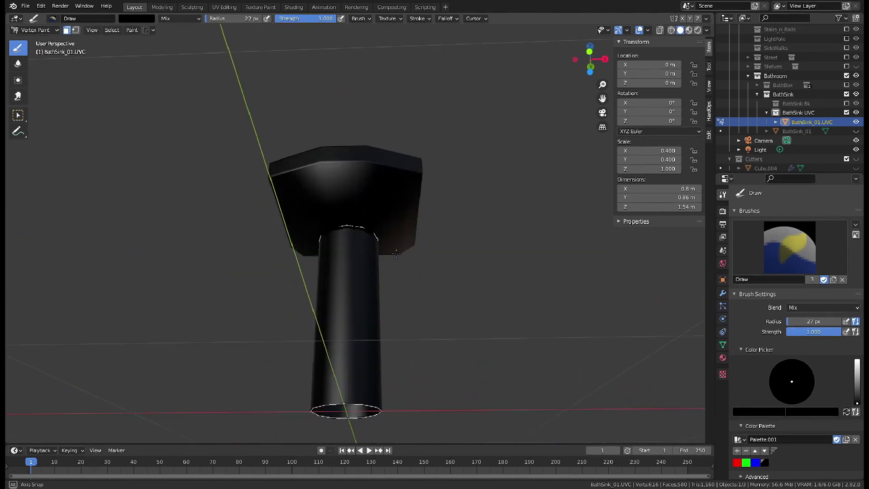
key(Tab)
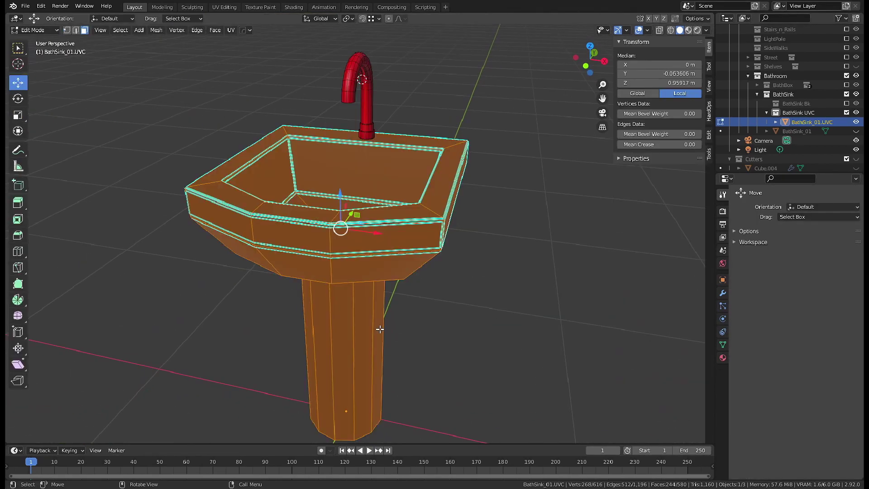
key(ctrl+Tab)
click(412, 271)
- Bake the vertex colours into the VColorBaked image and save it to a file
click(723, 358)
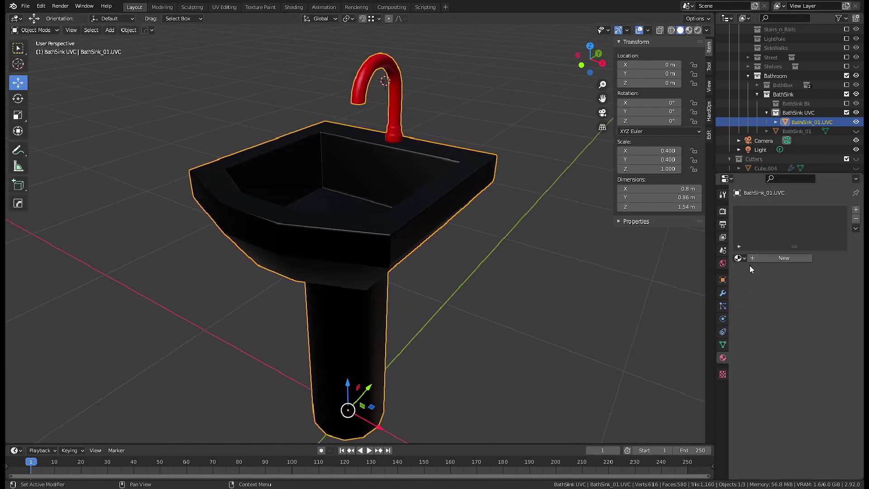
click(739, 258)
click(696, 299)
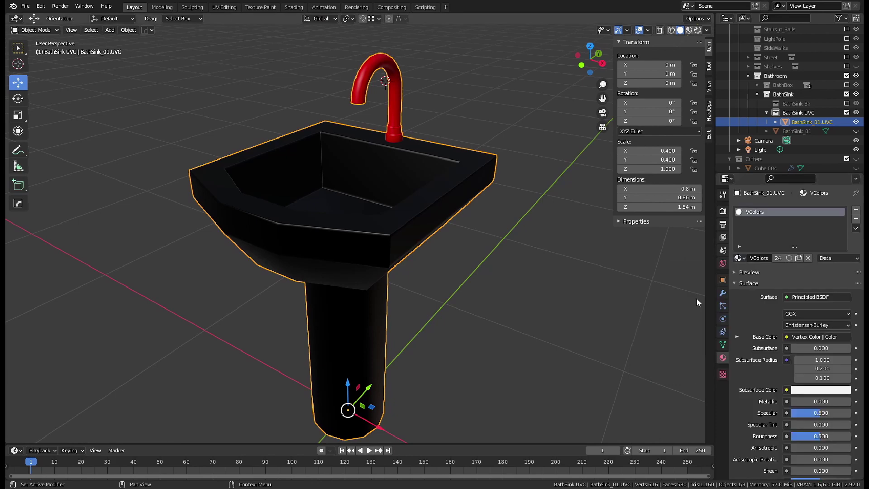
click(294, 7)
click(800, 296)
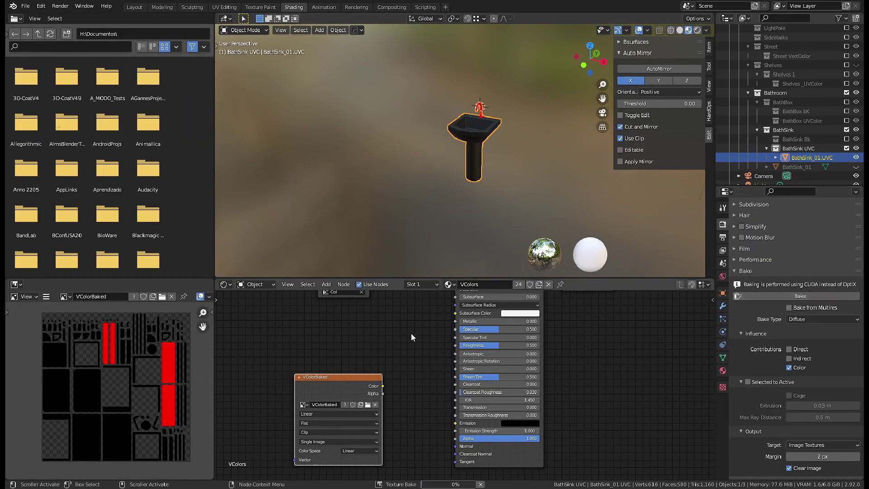
mouse_move(63, 317)
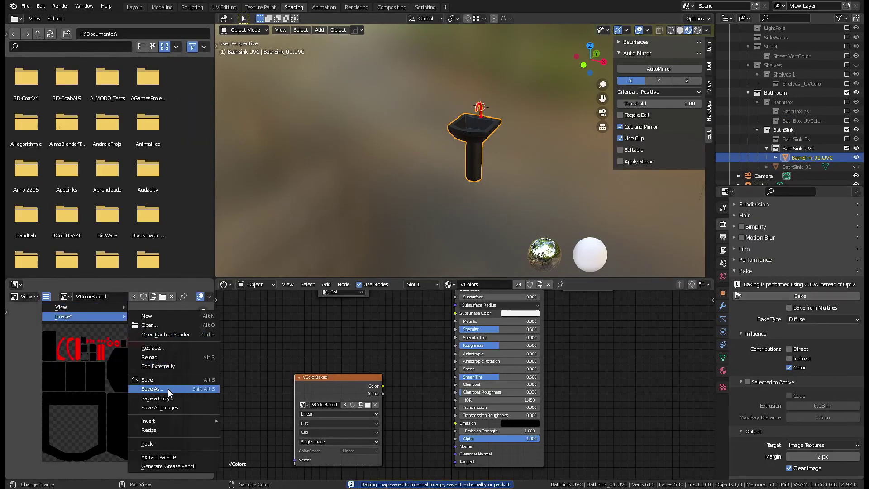
click(168, 389)
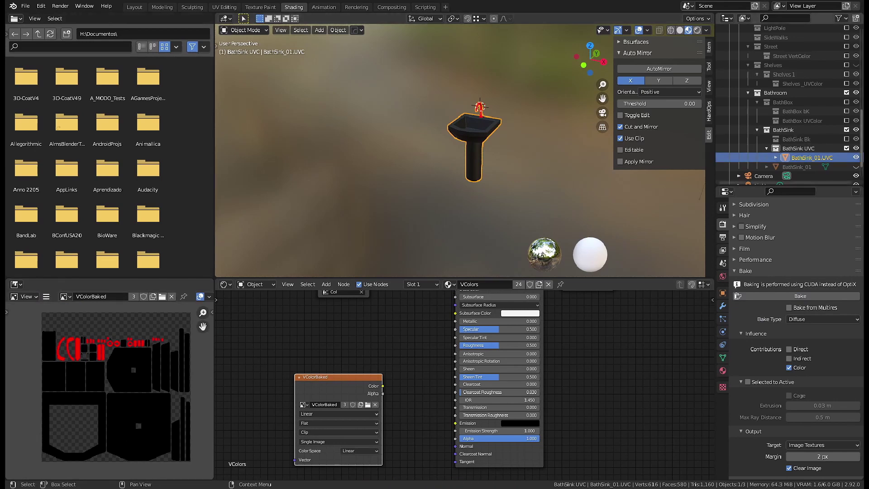
- Hide BathSink_01.UVC, unhide BathSink_01, and assign it the NormalBaking material
click(856, 158)
click(797, 167)
click(856, 167)
click(723, 371)
click(740, 253)
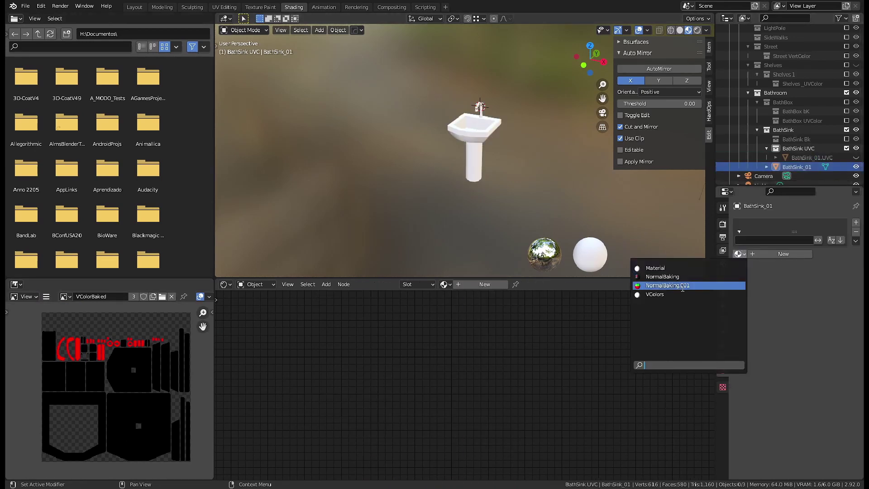
click(752, 285)
- Recalculate all of BathSink_01's normals to point outward in Edit Mode
click(134, 7)
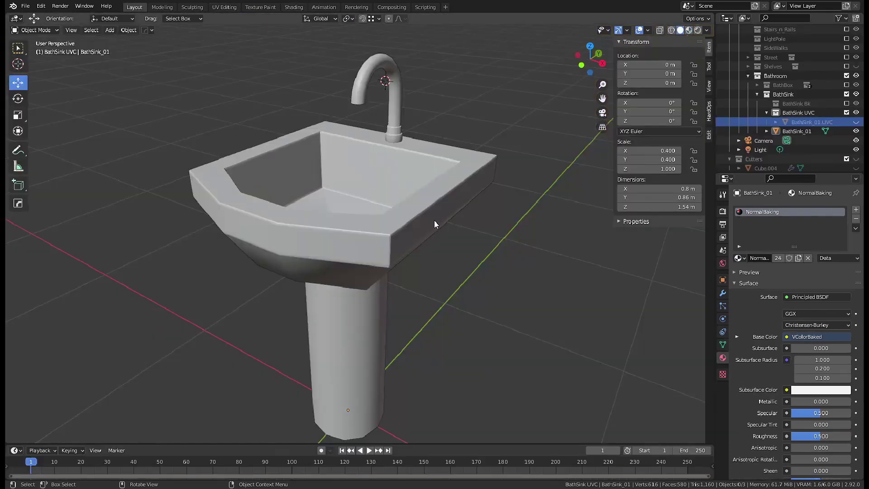
click(422, 258)
key(Tab)
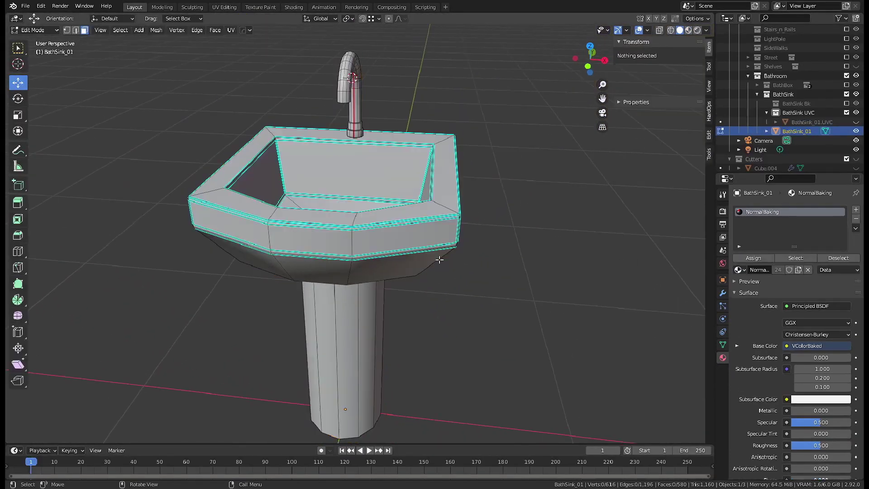
key(a)
key(shift+n)
- Check the normals with the Face Orientation overlay, then return to Object Mode
key(q)
mouse_move(439, 263)
middle_down()
mouse_move(427, 284)
mouse_move(439, 308)
mouse_move(344, 262)
mouse_move(394, 317)
middle_up()
key(q)
scroll(337, 259, up, 8)
scroll(337, 259, up, 3)
scroll(336, 259, down, 5)
key(q)
key(Tab)
- Orbit around the whole sink and switch off the face-orientation colouring
scroll(431, 261, down, 6)
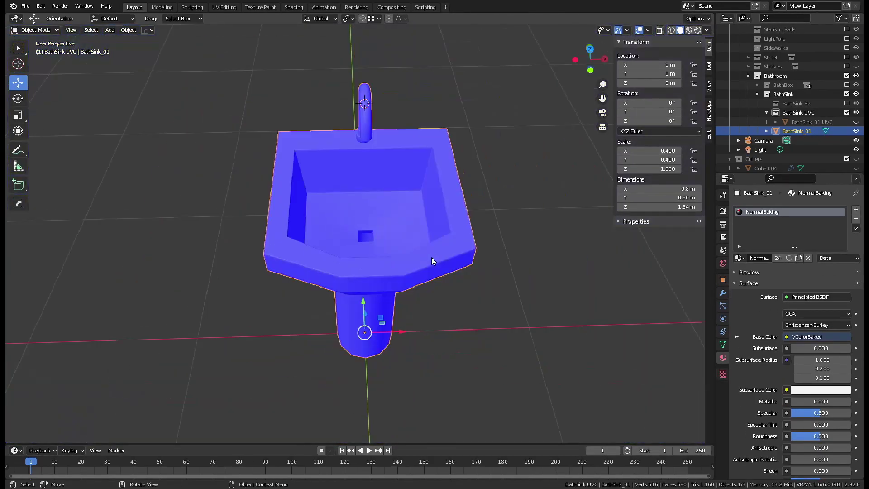
mouse_move(435, 261)
middle_down()
mouse_move(470, 140)
mouse_move(148, 252)
mouse_move(566, 230)
mouse_move(236, 204)
mouse_move(410, 245)
mouse_move(467, 195)
middle_up()
key(q)
click(456, 247)
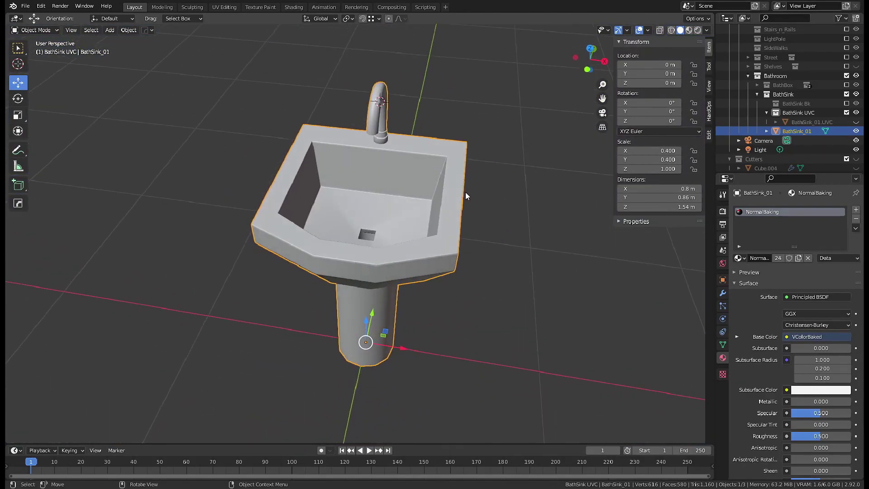
key(q)
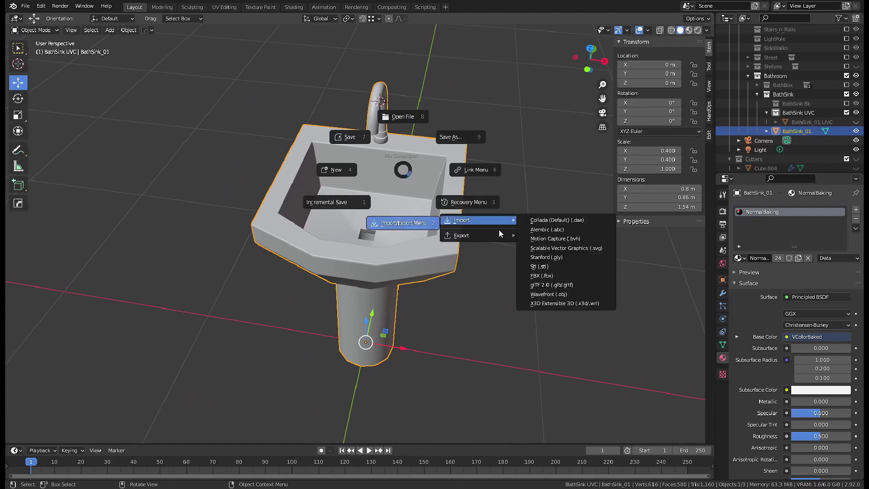
key(Escape)
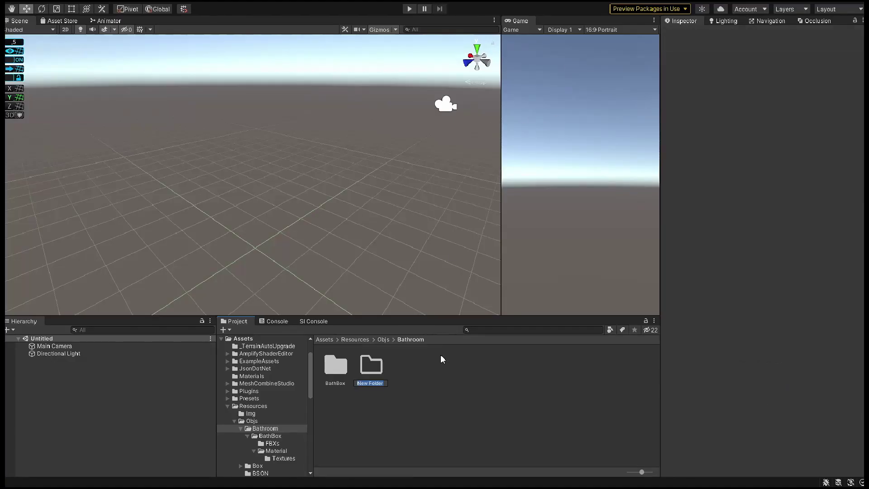
- Create a BathSink folder under Bathroom containing an FBXs subfolder
text(BathSink)
key(Return)
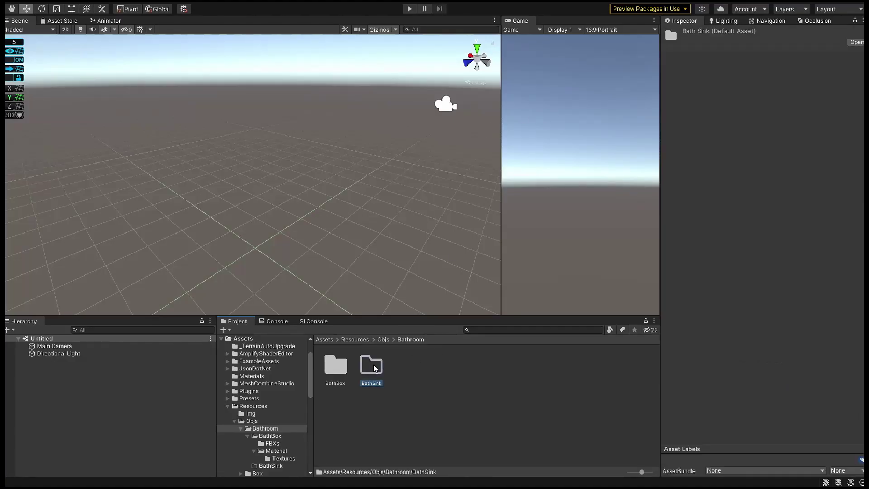
double_click(369, 378)
key(ctrl+shift+n)
text(FBXs)
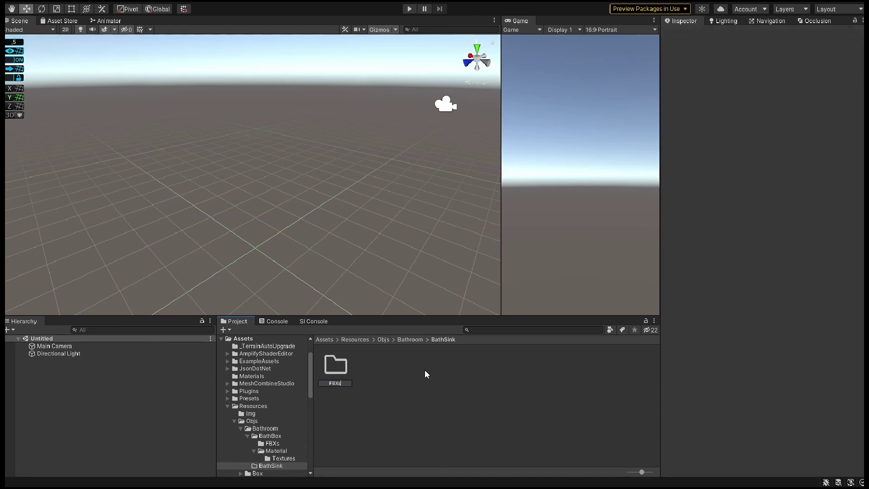
click(425, 374)
- Add a Material folder beside FBXs with a Textures subfolder inside it
key(ctrl+shift+n)
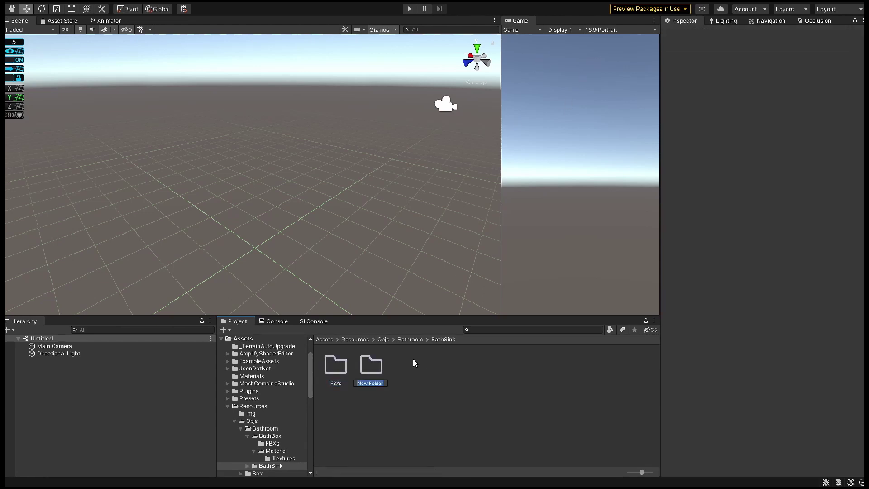
text(Material)
key(Return)
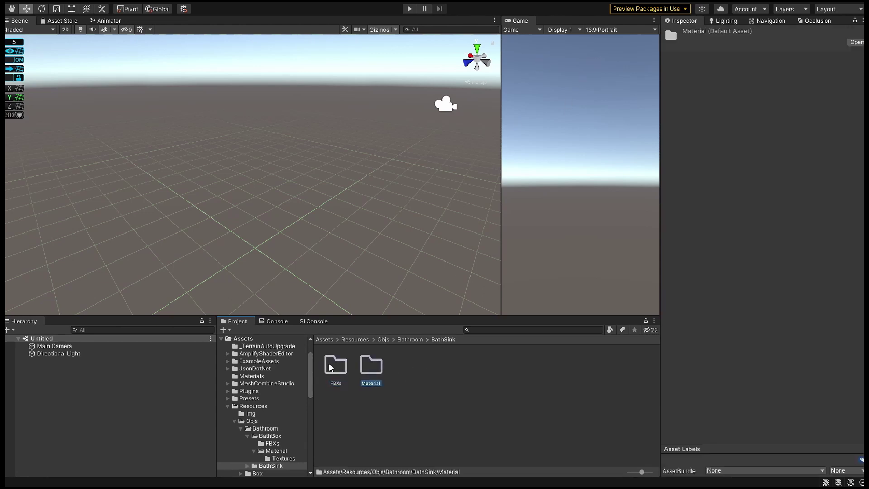
double_click(374, 369)
key(ctrl+shift+n)
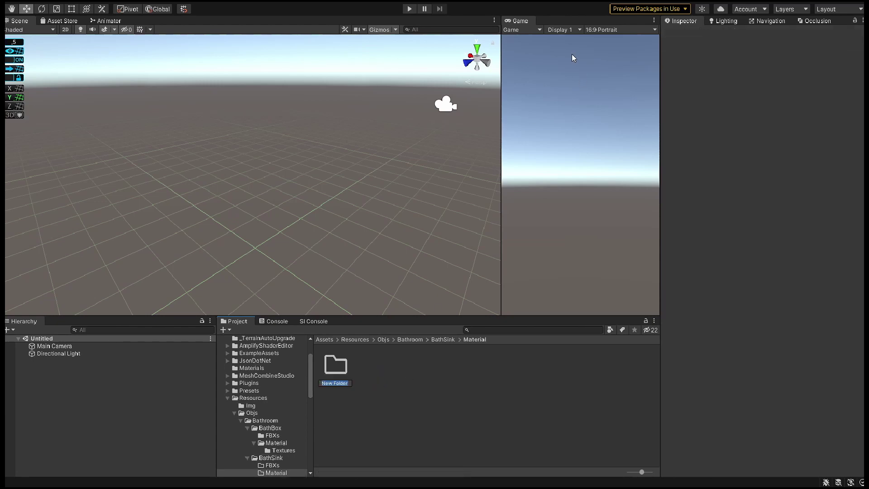
text(xtures)
key(Return)
double_click(344, 371)
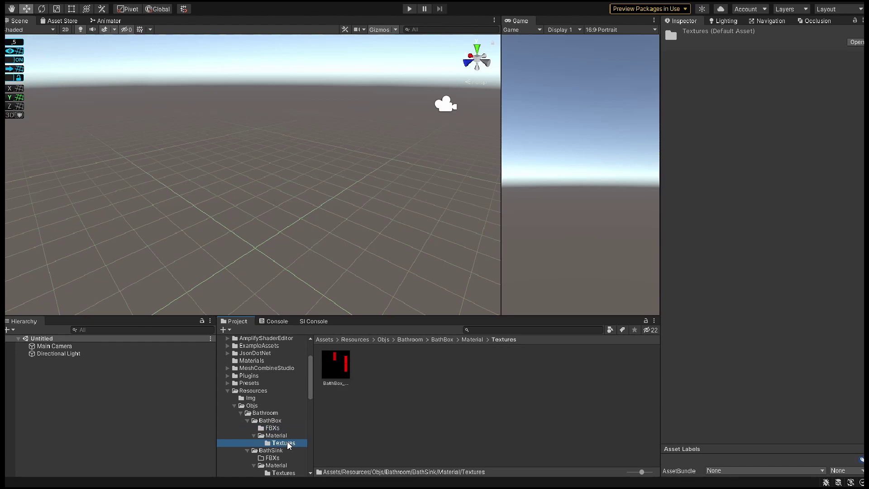
scroll(281, 428, down, 3)
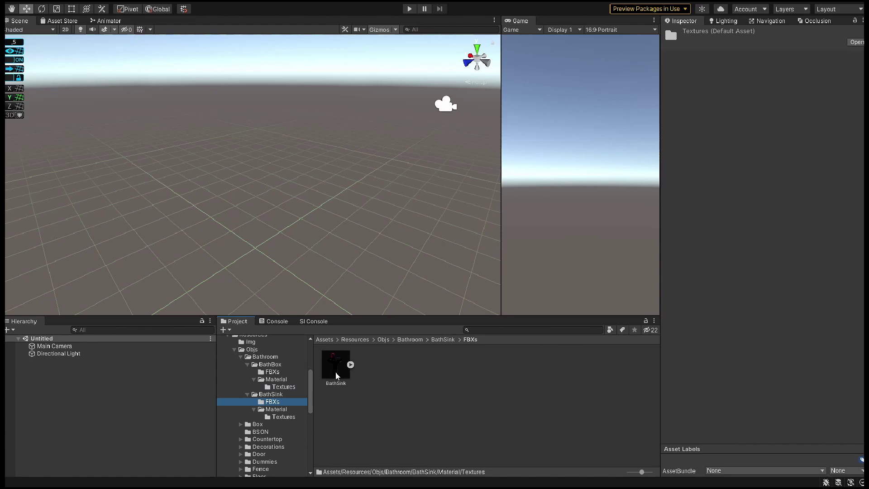
- Place the BathSink model into the scene and view it from an elevated angle
drag(337, 376, 143, 447)
click(487, 60)
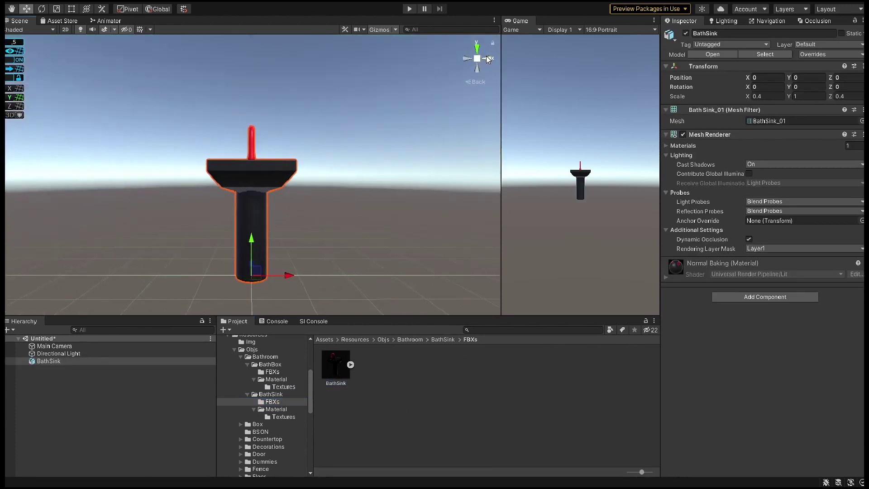
mouse_move(483, 106)
alt+mouse_down()
mouse_move(408, 279)
mouse_move(546, 283)
alt+mouse_up()
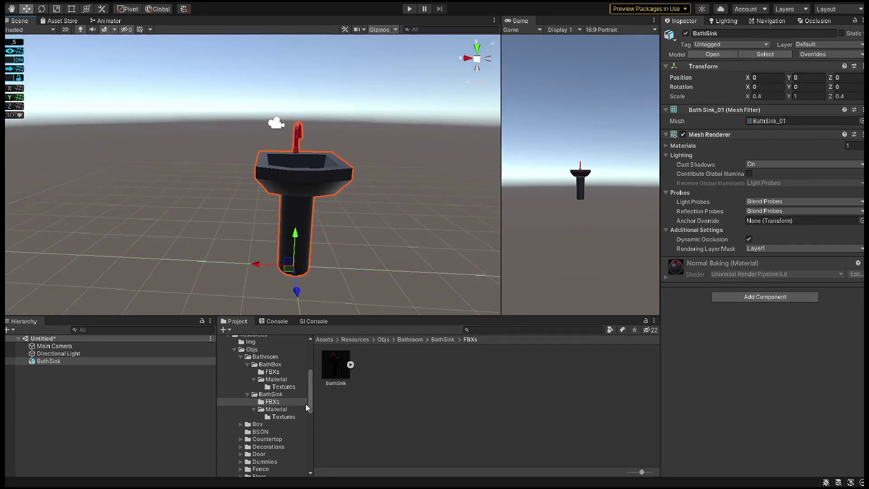
- Copy the BathBox 2 material into BathSink's Material folder as BathSink 1
click(276, 379)
click(407, 367)
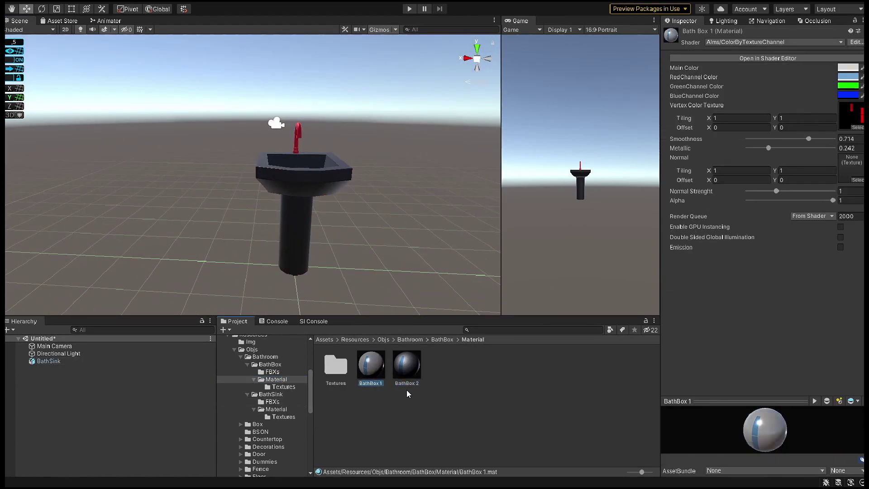
key(ctrl+d)
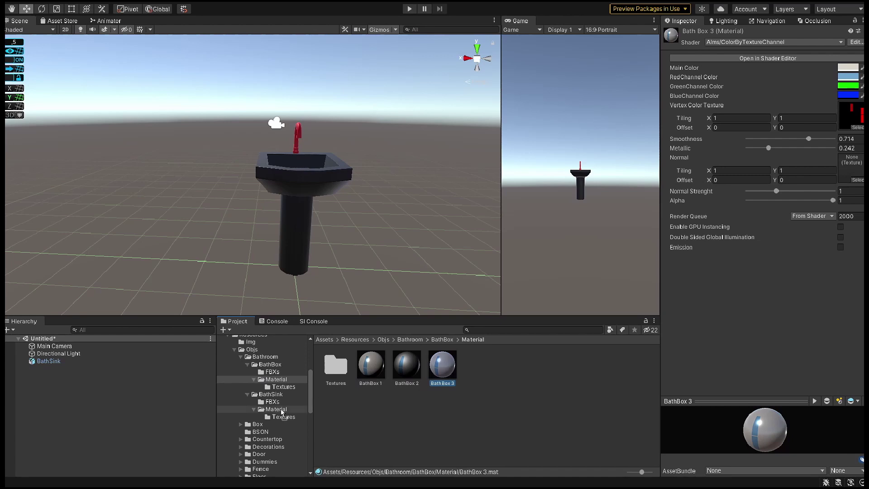
drag(281, 412, 288, 412)
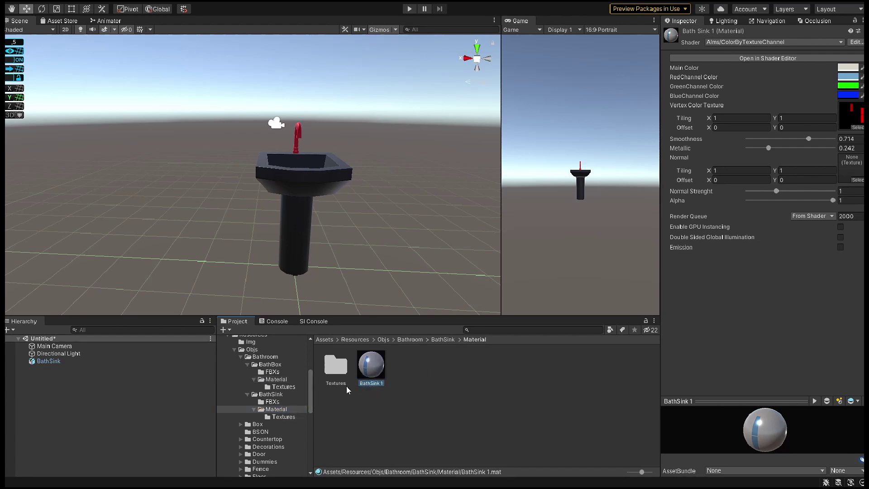
double_click(347, 366)
click(279, 410)
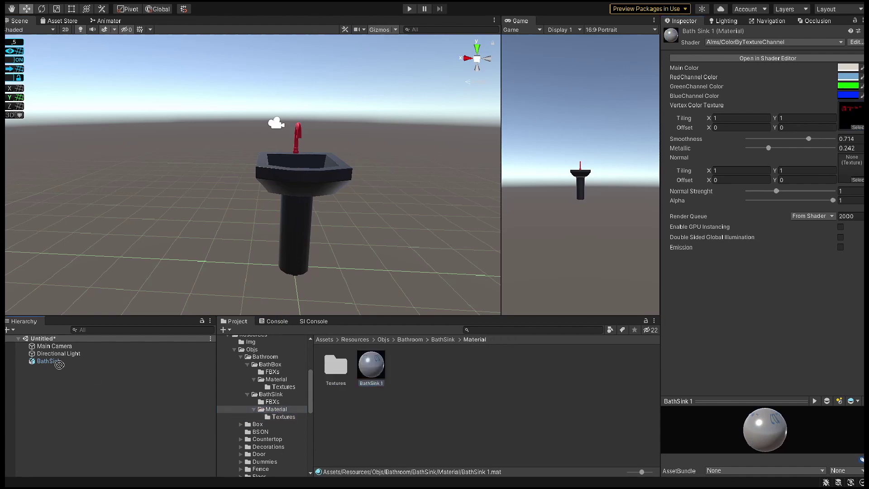
- Apply BathSink 1 to the sink with a light grey red-channel colour and Metallic 0.313
drag(60, 365, 57, 362)
right_drag(349, 233, 300, 157)
alt+drag(225, 192, 245, 199)
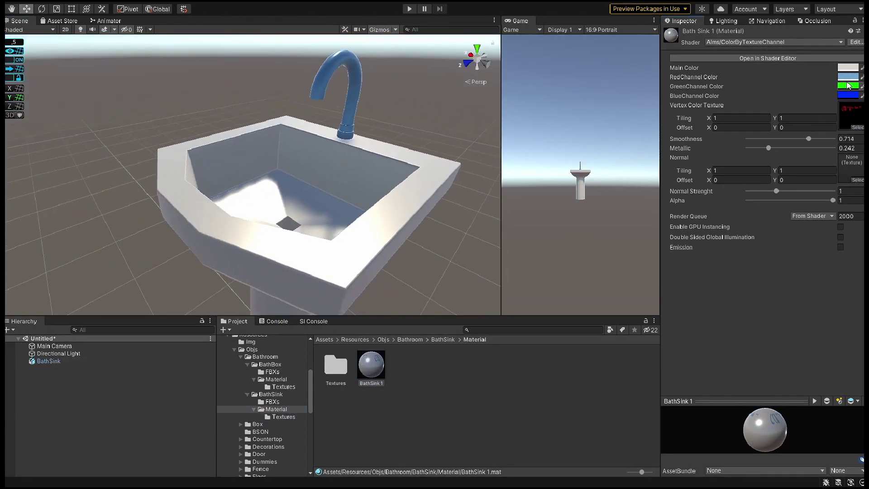
key(ctrl+z)
key(ctrl+z)
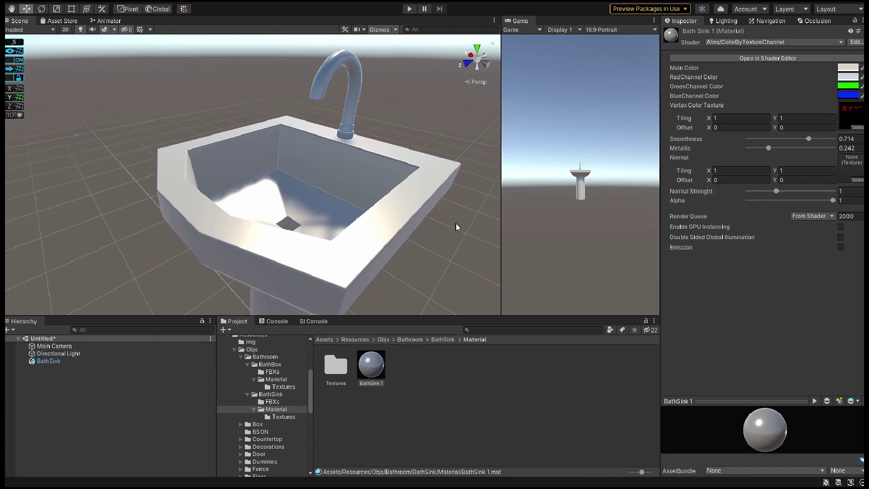
mouse_move(768, 148)
mouse_down()
mouse_move(833, 148)
mouse_move(774, 148)
mouse_up()
mouse_move(371, 150)
alt+mouse_down()
mouse_move(367, 121)
mouse_move(528, 132)
mouse_move(683, 105)
mouse_move(809, 103)
mouse_move(466, 100)
mouse_move(448, 145)
mouse_move(453, 161)
mouse_move(526, 202)
mouse_move(339, 248)
alt+mouse_up()
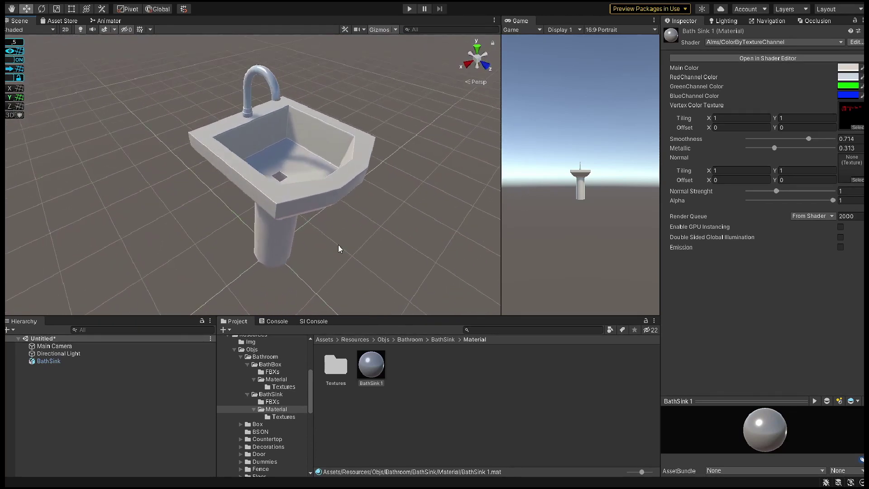
key(shift+space)
mouse_move(557, 310)
alt+mouse_down()
mouse_move(518, 339)
mouse_move(519, 308)
mouse_move(534, 291)
mouse_move(562, 300)
alt+mouse_up()
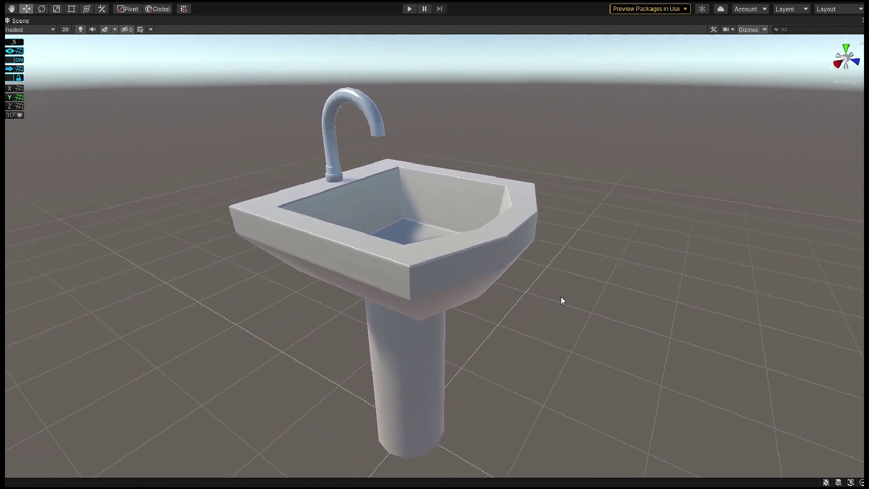